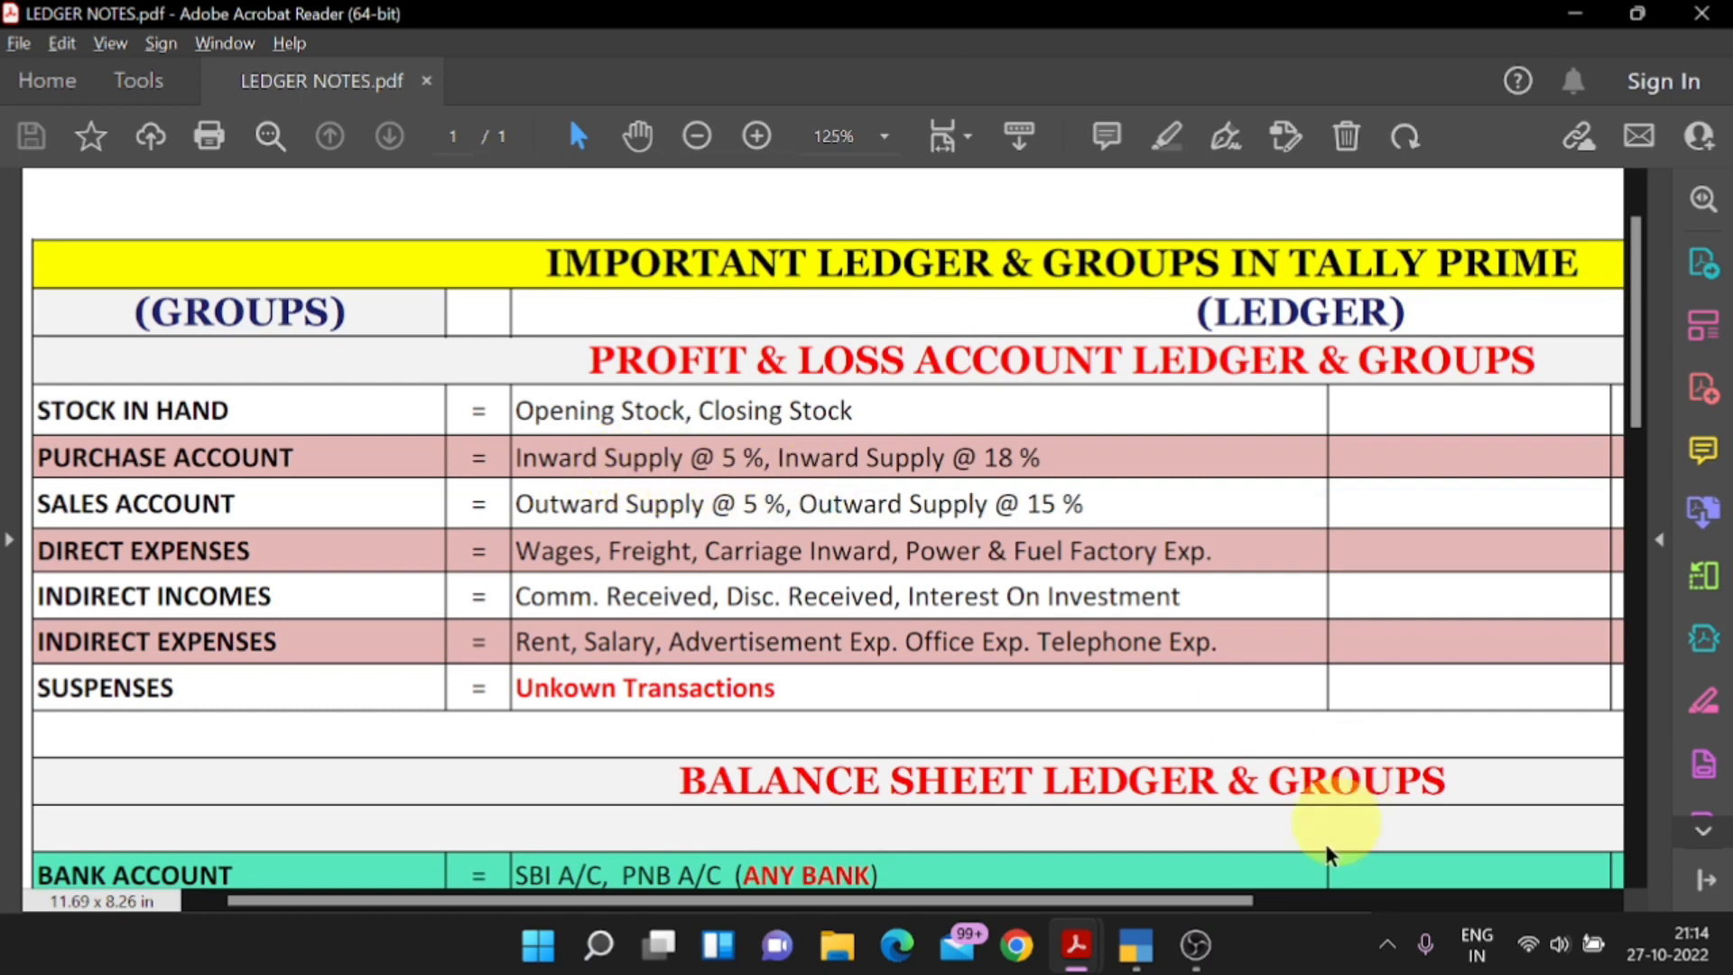
# Switch to TallyPrime and open the creation form for a new ledger in YASH GLASS CO.1.
pyautogui.click(1134, 943)
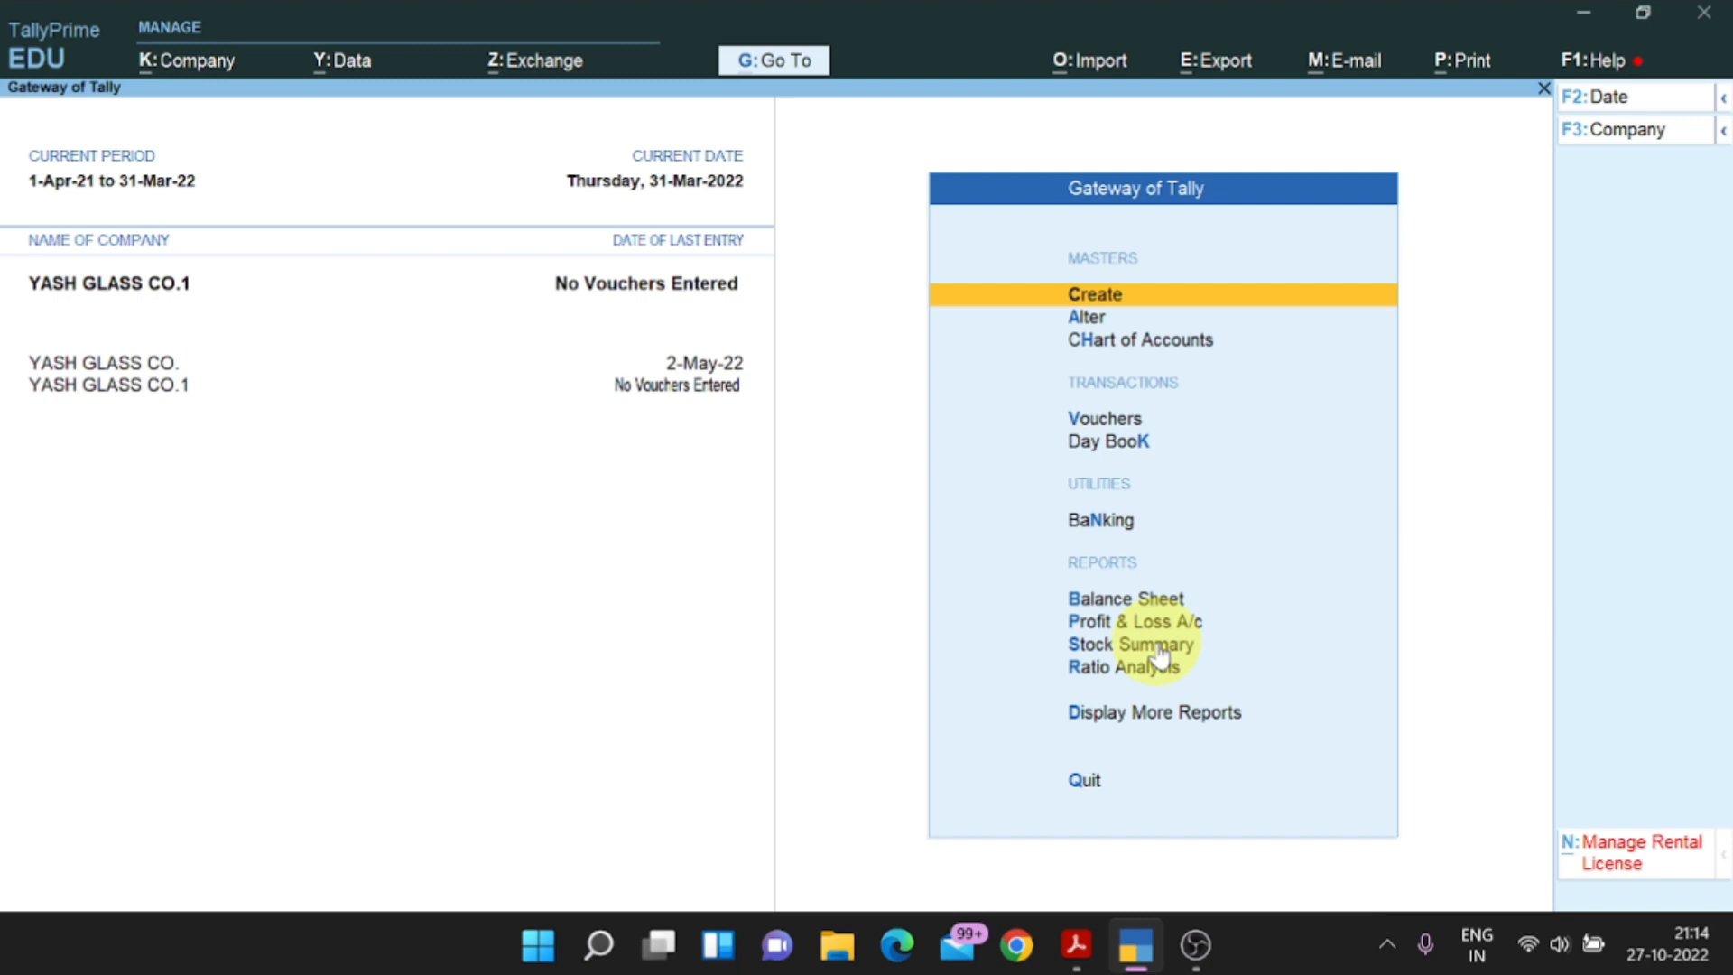
pyautogui.click(1151, 301)
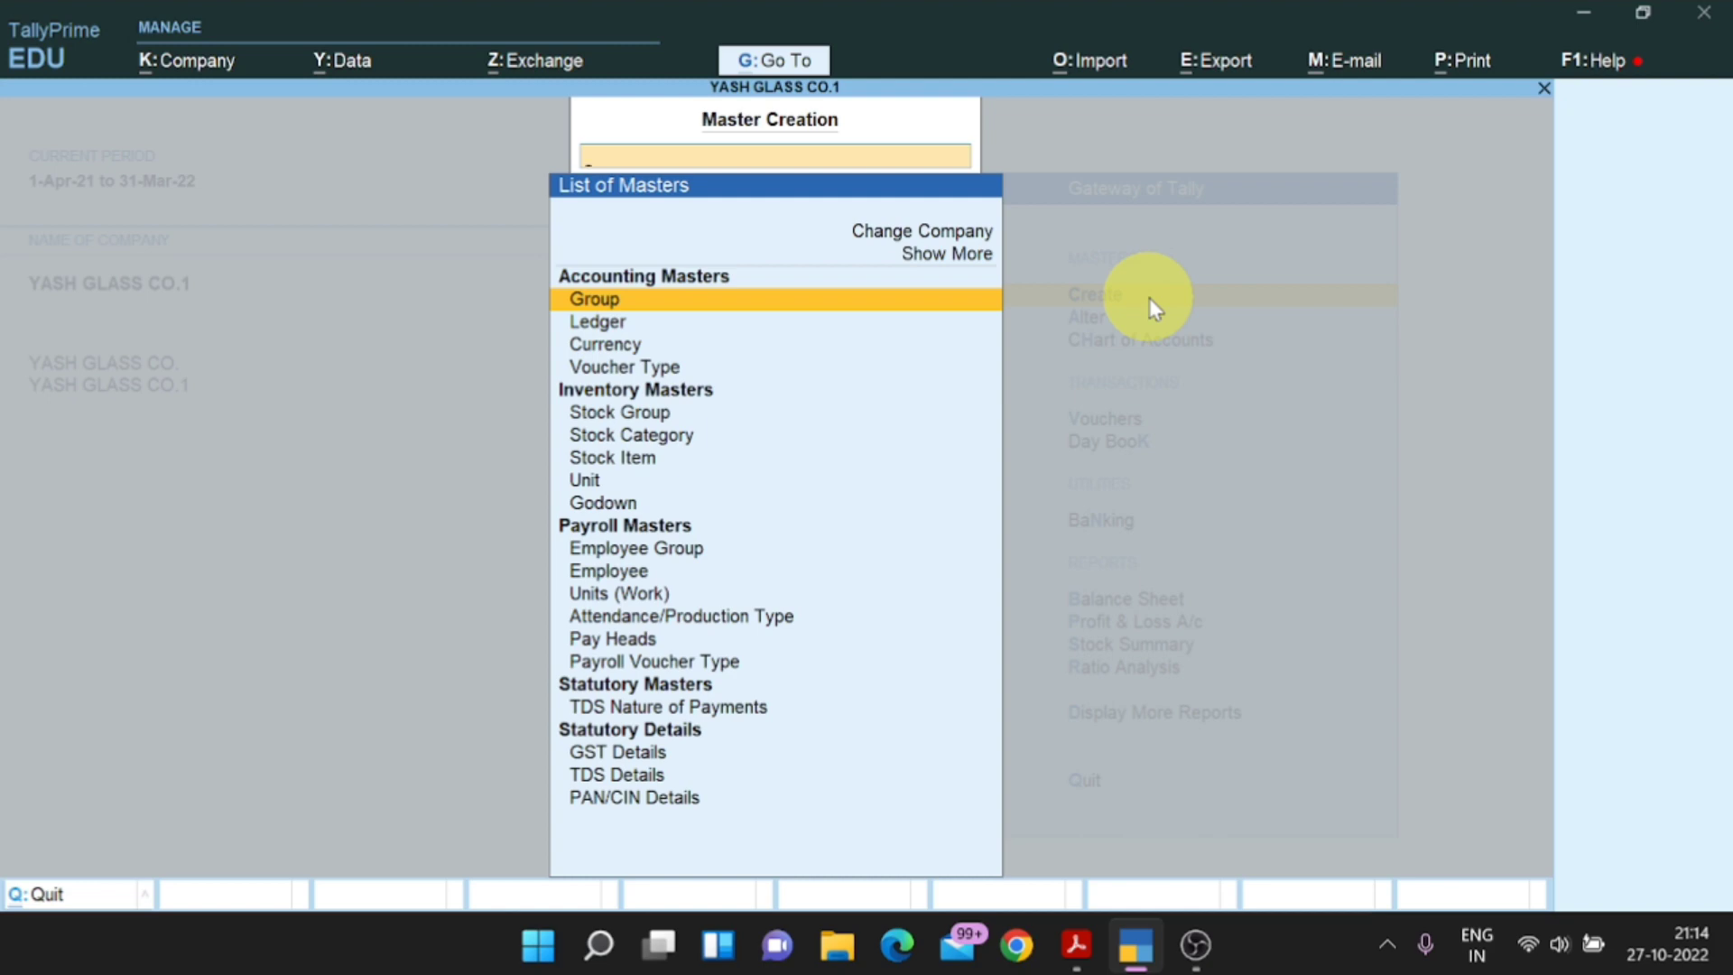
pyautogui.click(680, 323)
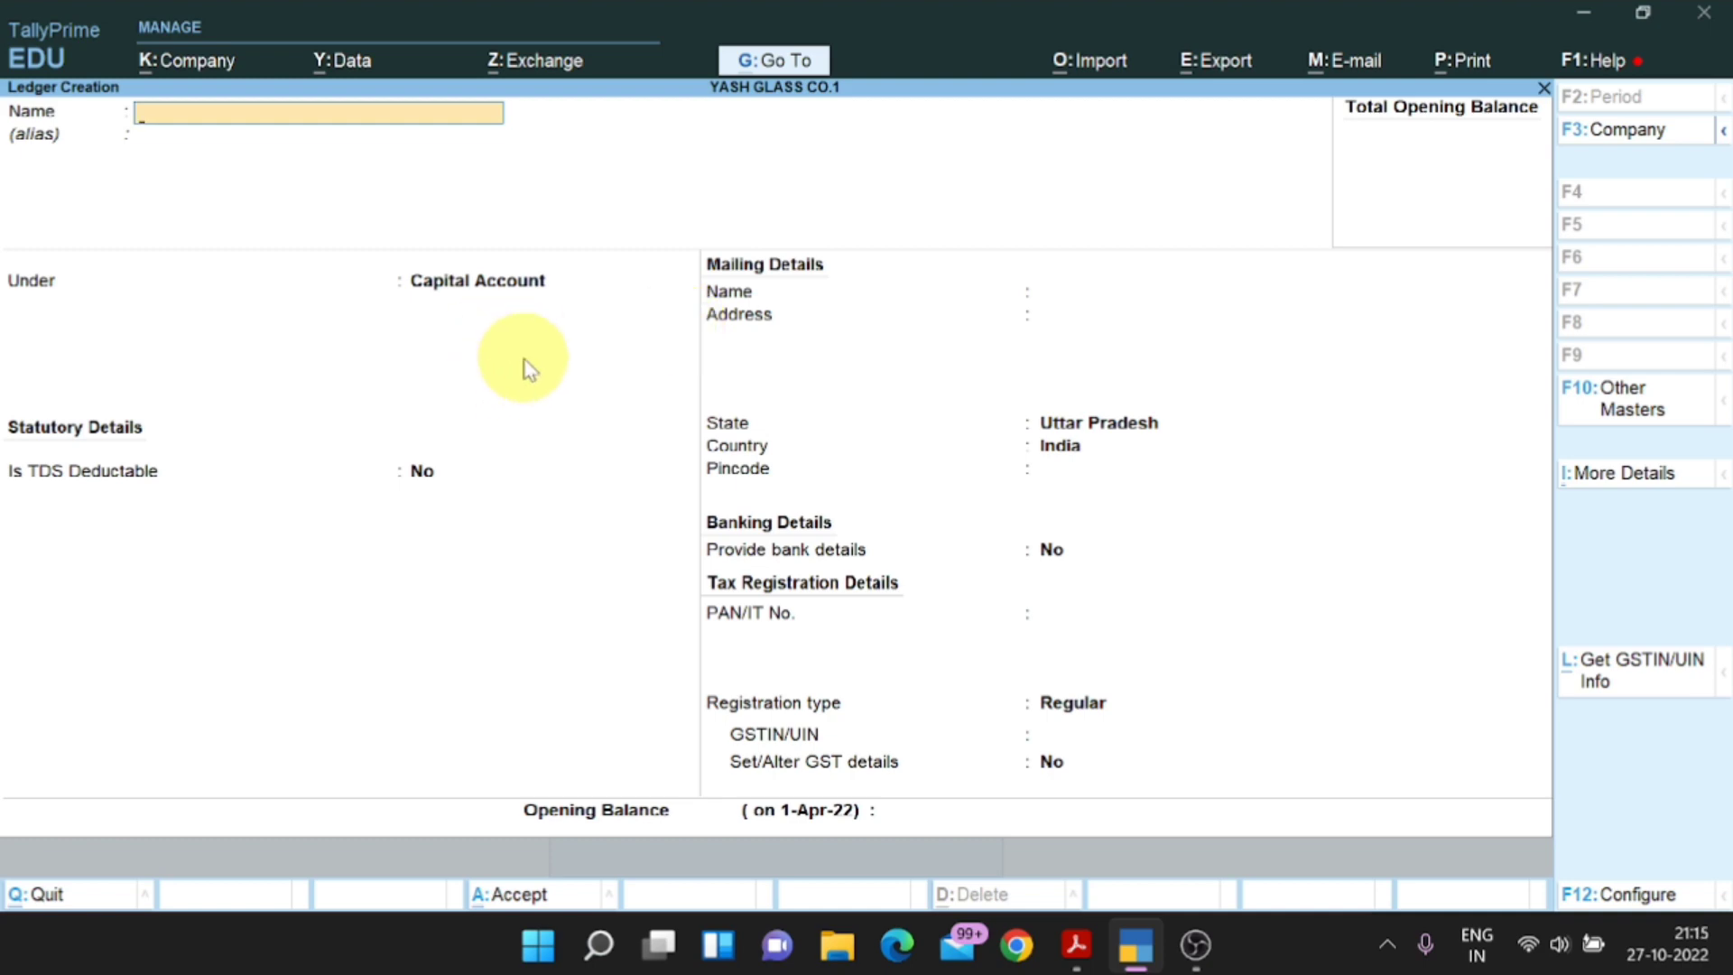
# Check the first Stock in Hand ledger in LEDGER NOTES.pdf, and name the new ledger OPENING STOCK in TallyPrime without an alias.
pyautogui.hotkey('alt', 'Tab')
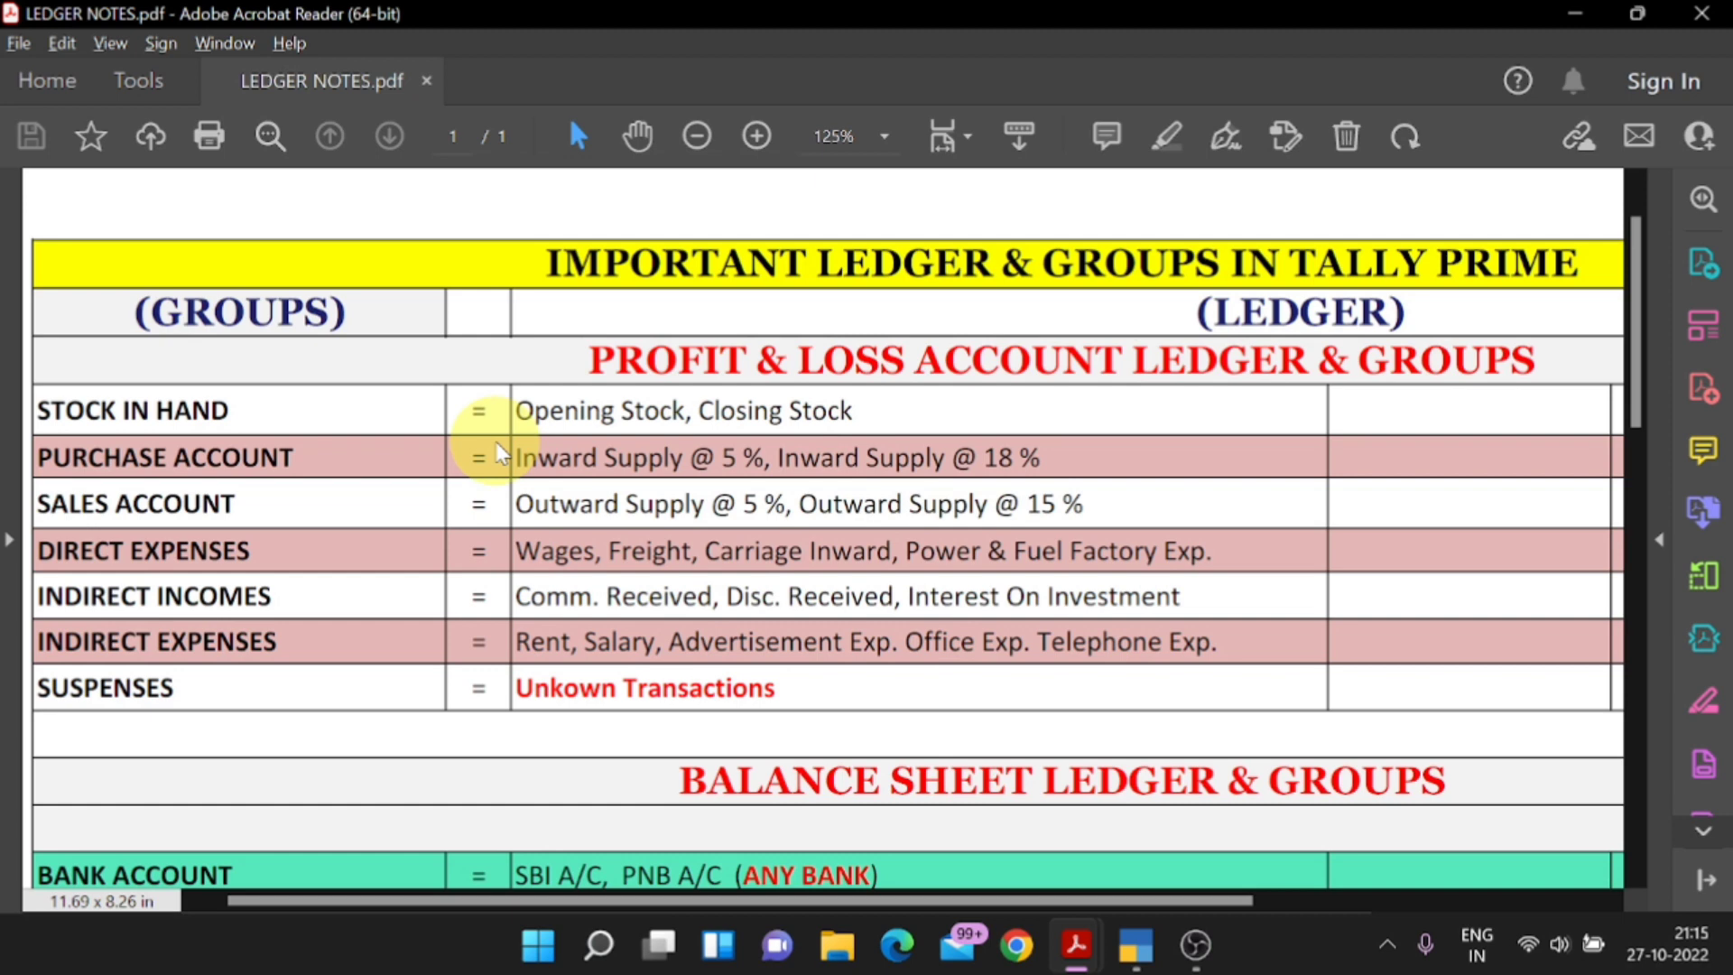
pyautogui.moveTo(556, 431); pyautogui.dragTo(602, 433)
pyautogui.hotkey('alt', 'Tab')
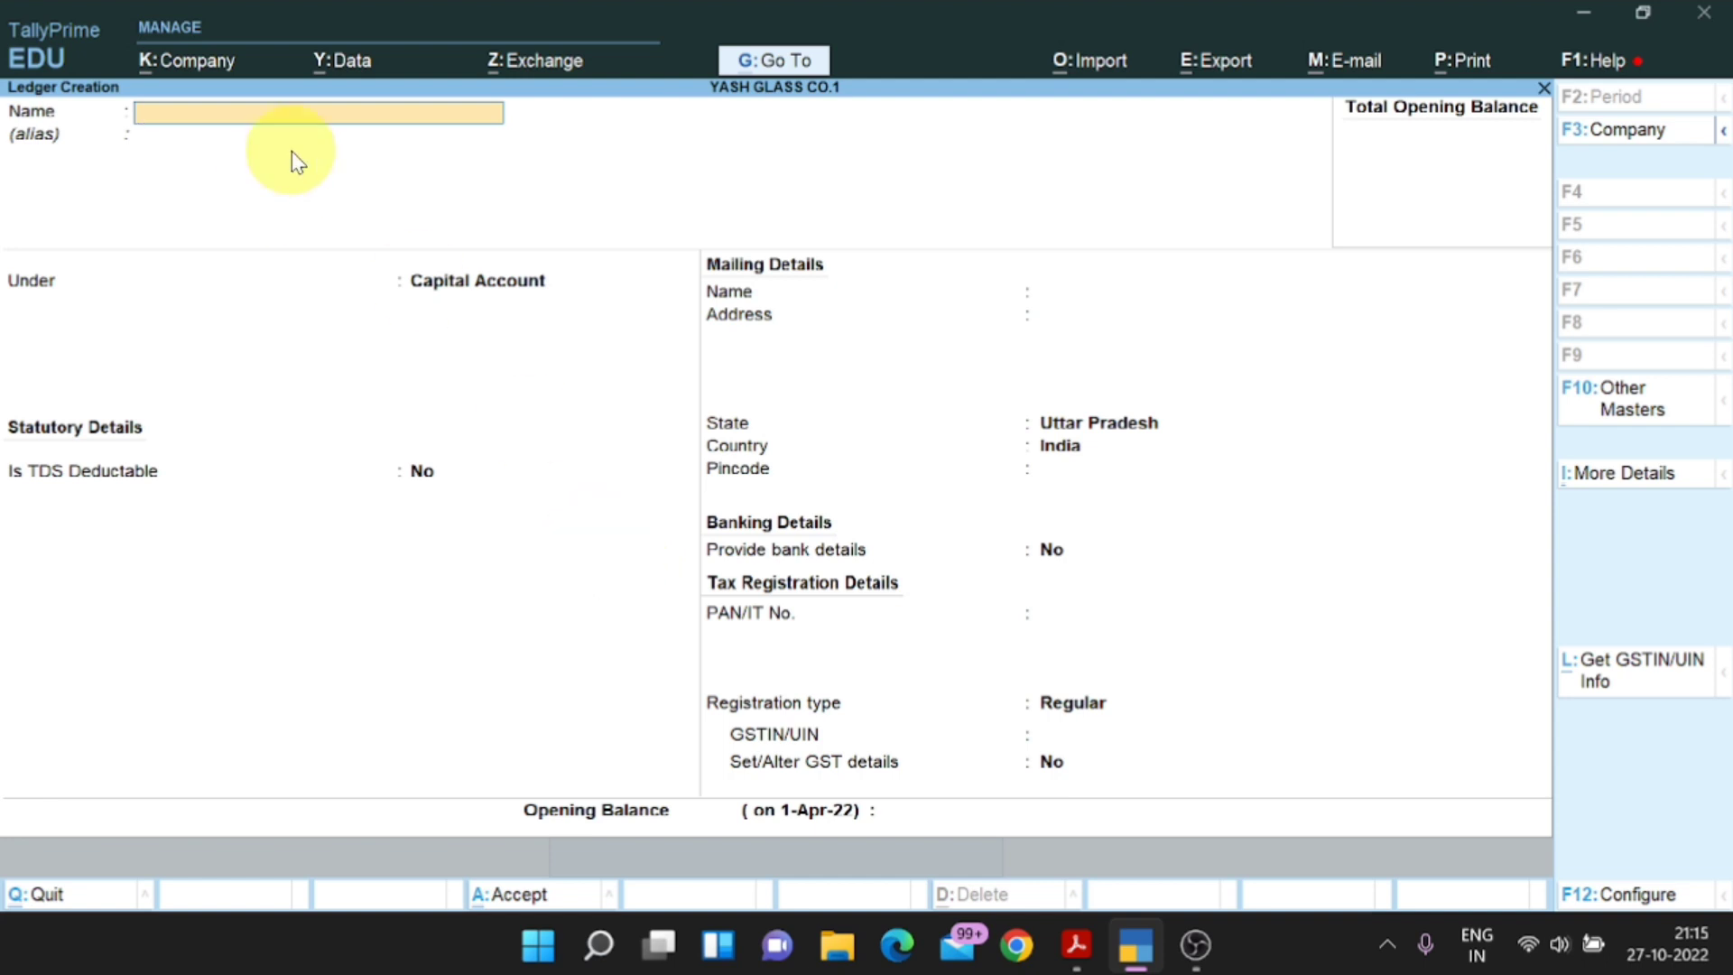
pyautogui.write('OPENING STOCK')
pyautogui.press('Return')
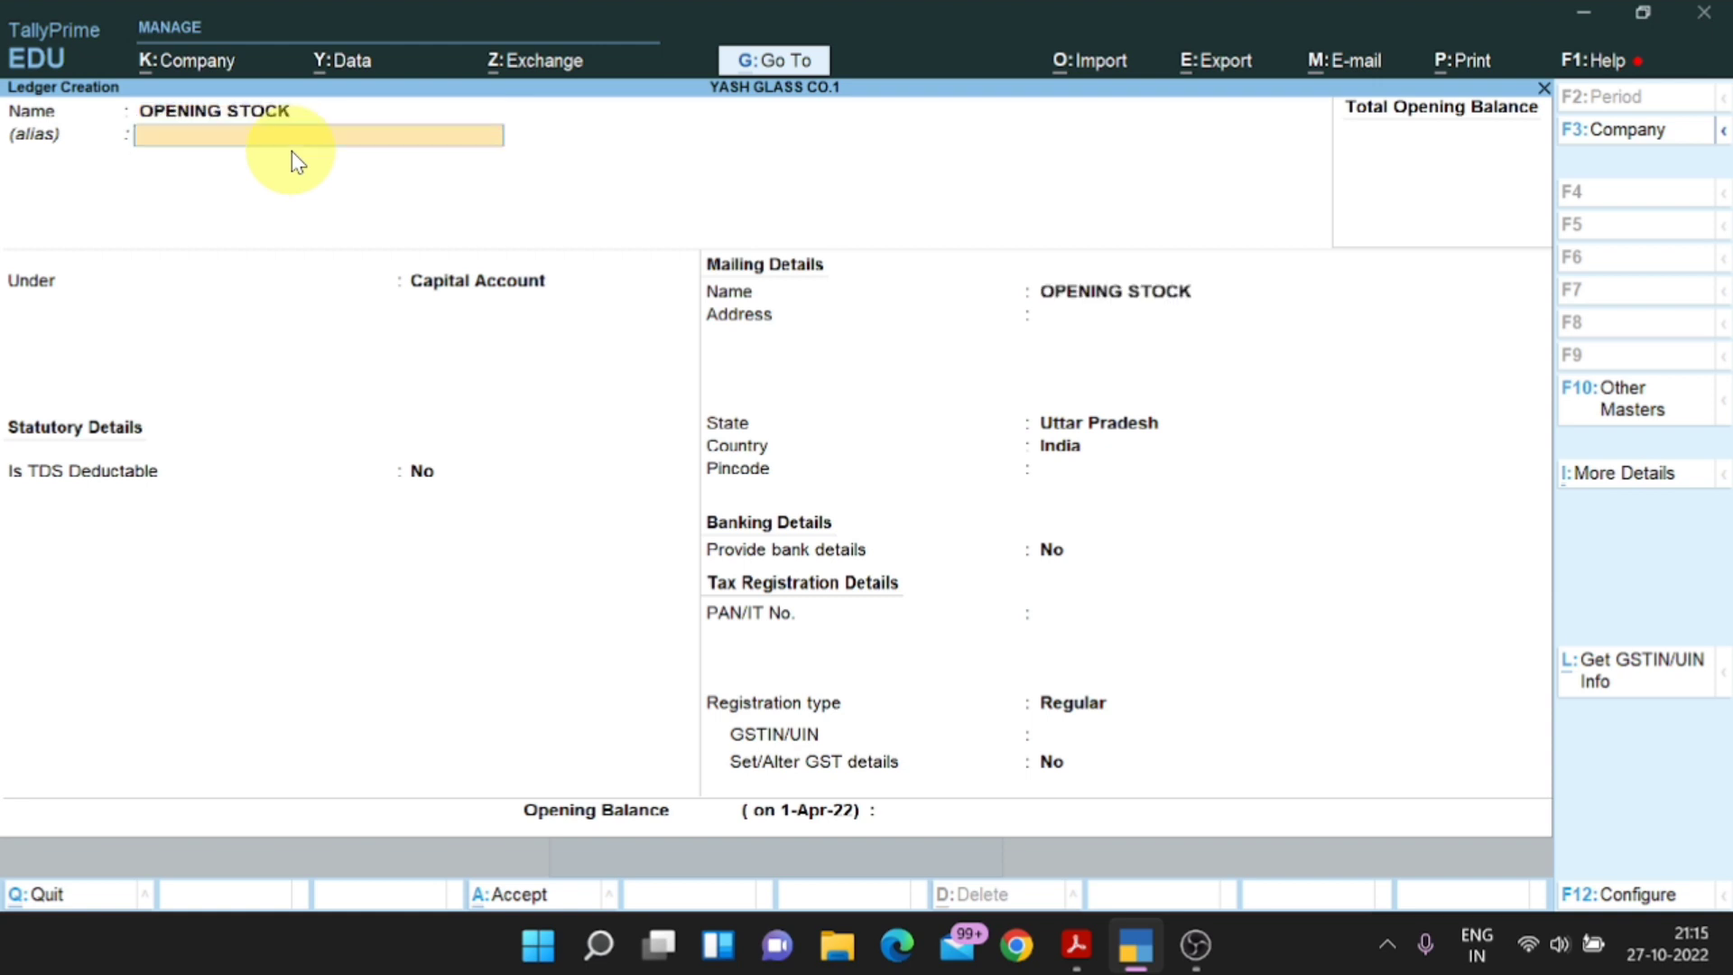
pyautogui.press('Return')
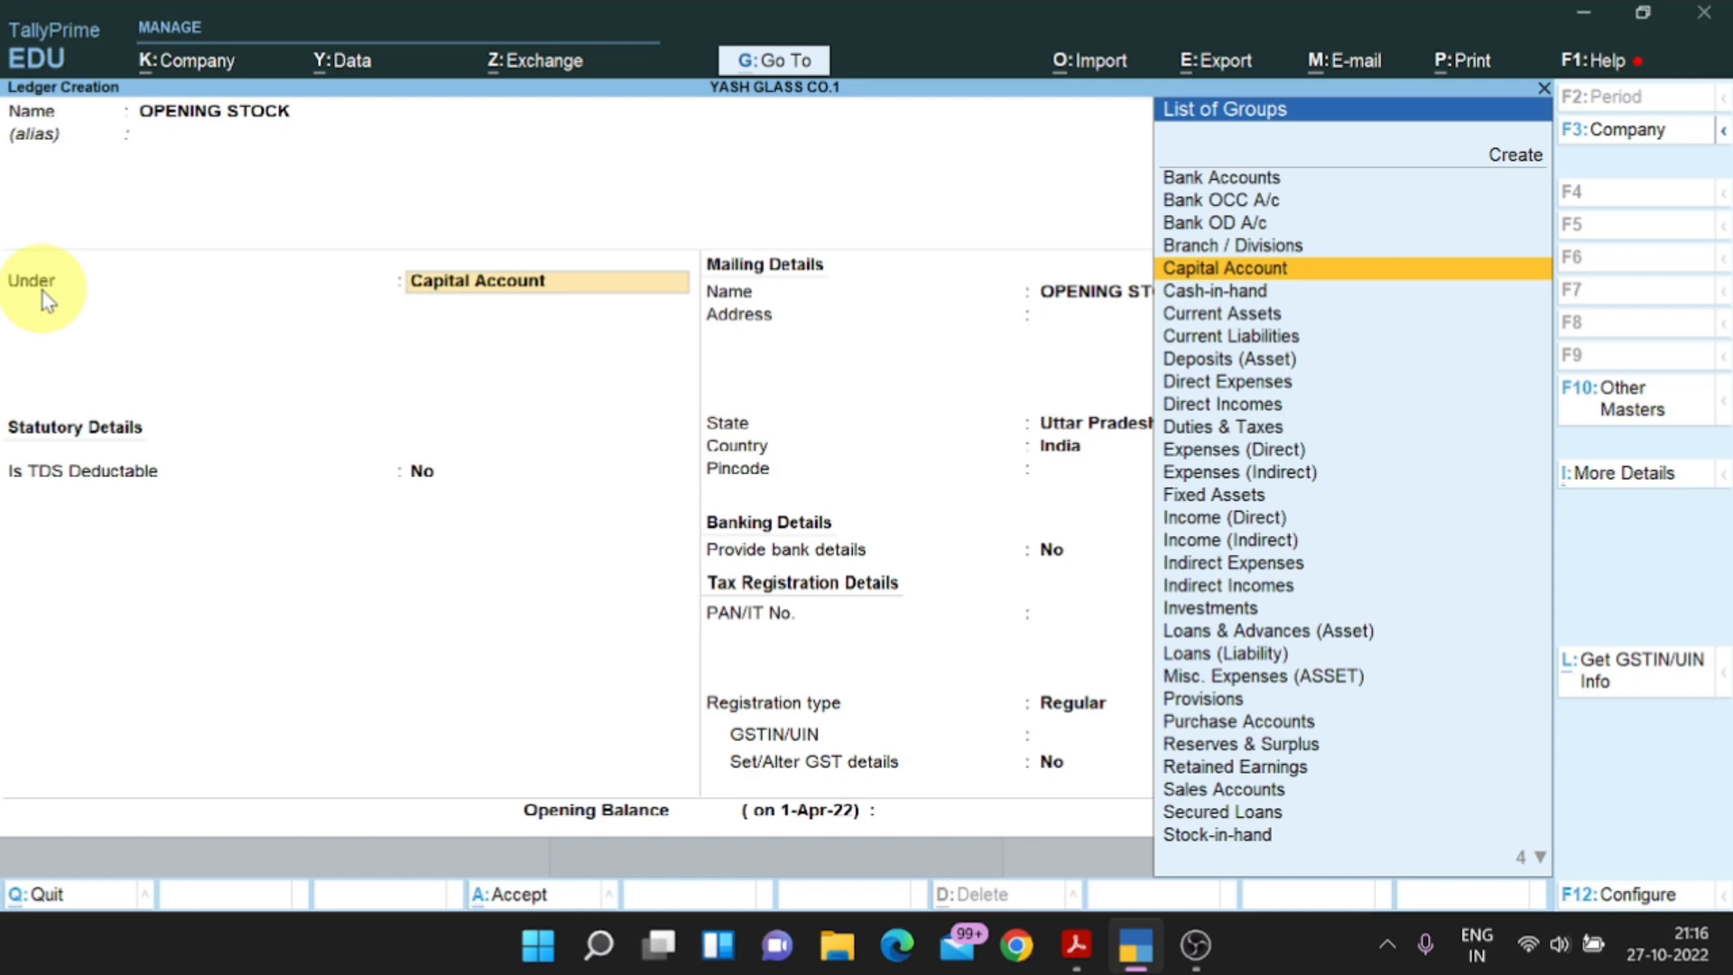
# Place the OPENING STOCK ledger under Stock-in-hand, leave its bank details at No and opening balance empty, and save it.
pyautogui.write('ST')
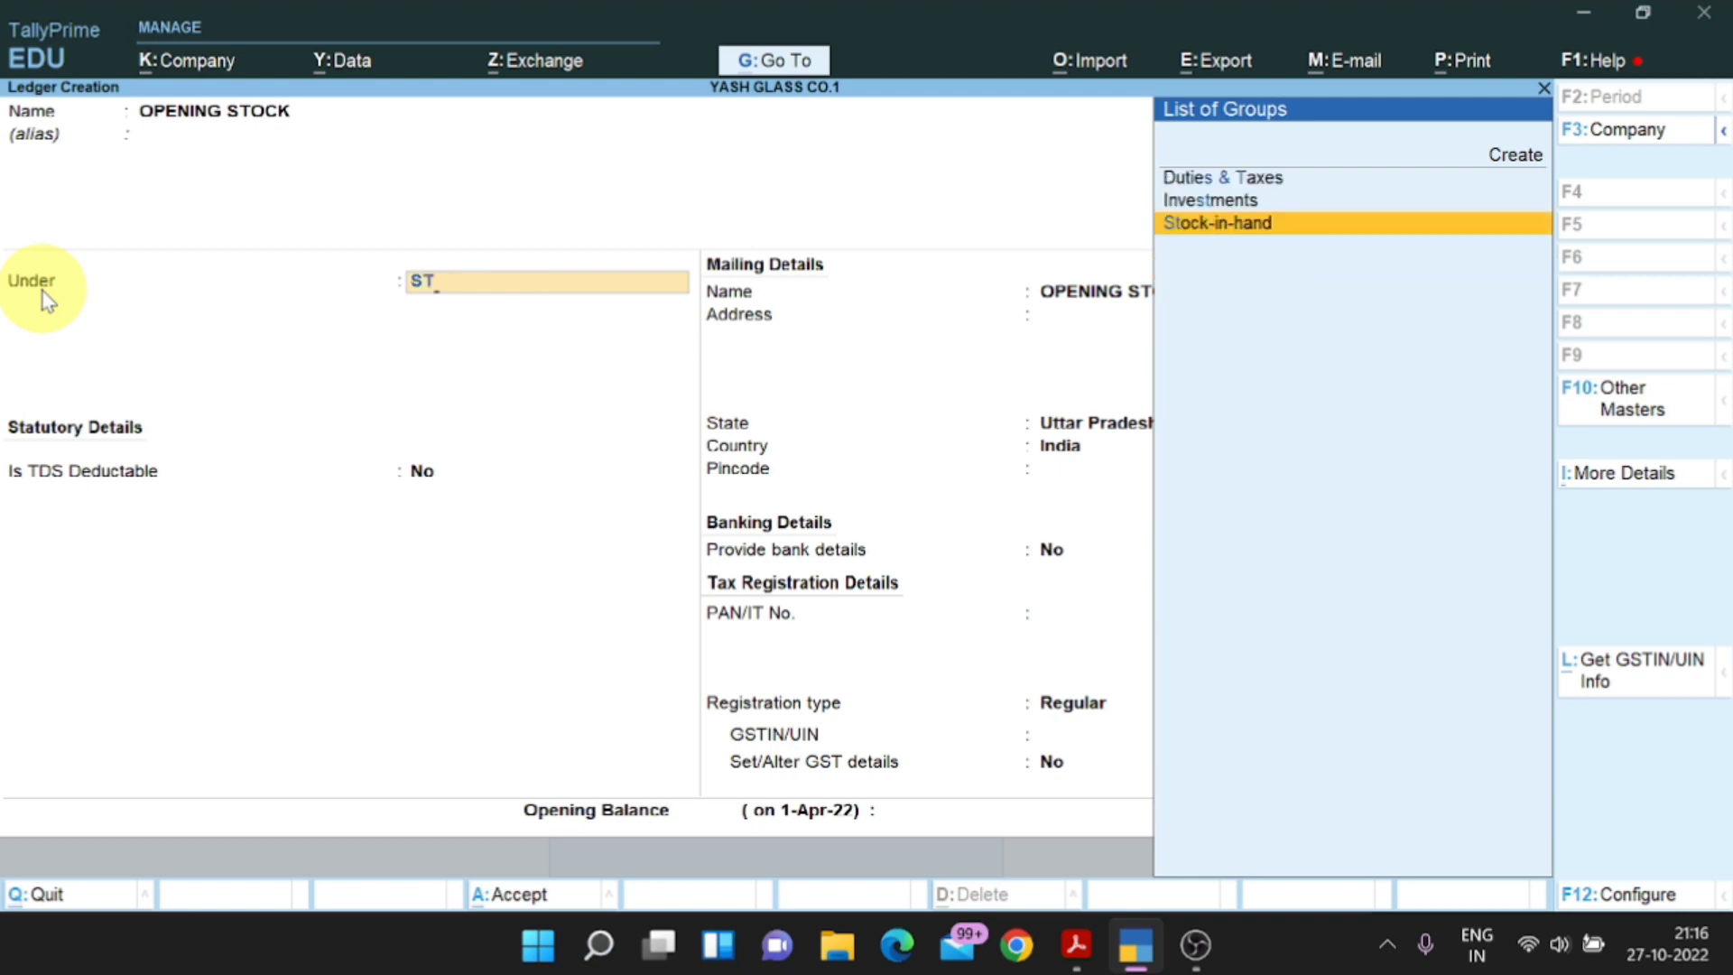
pyautogui.write('O')
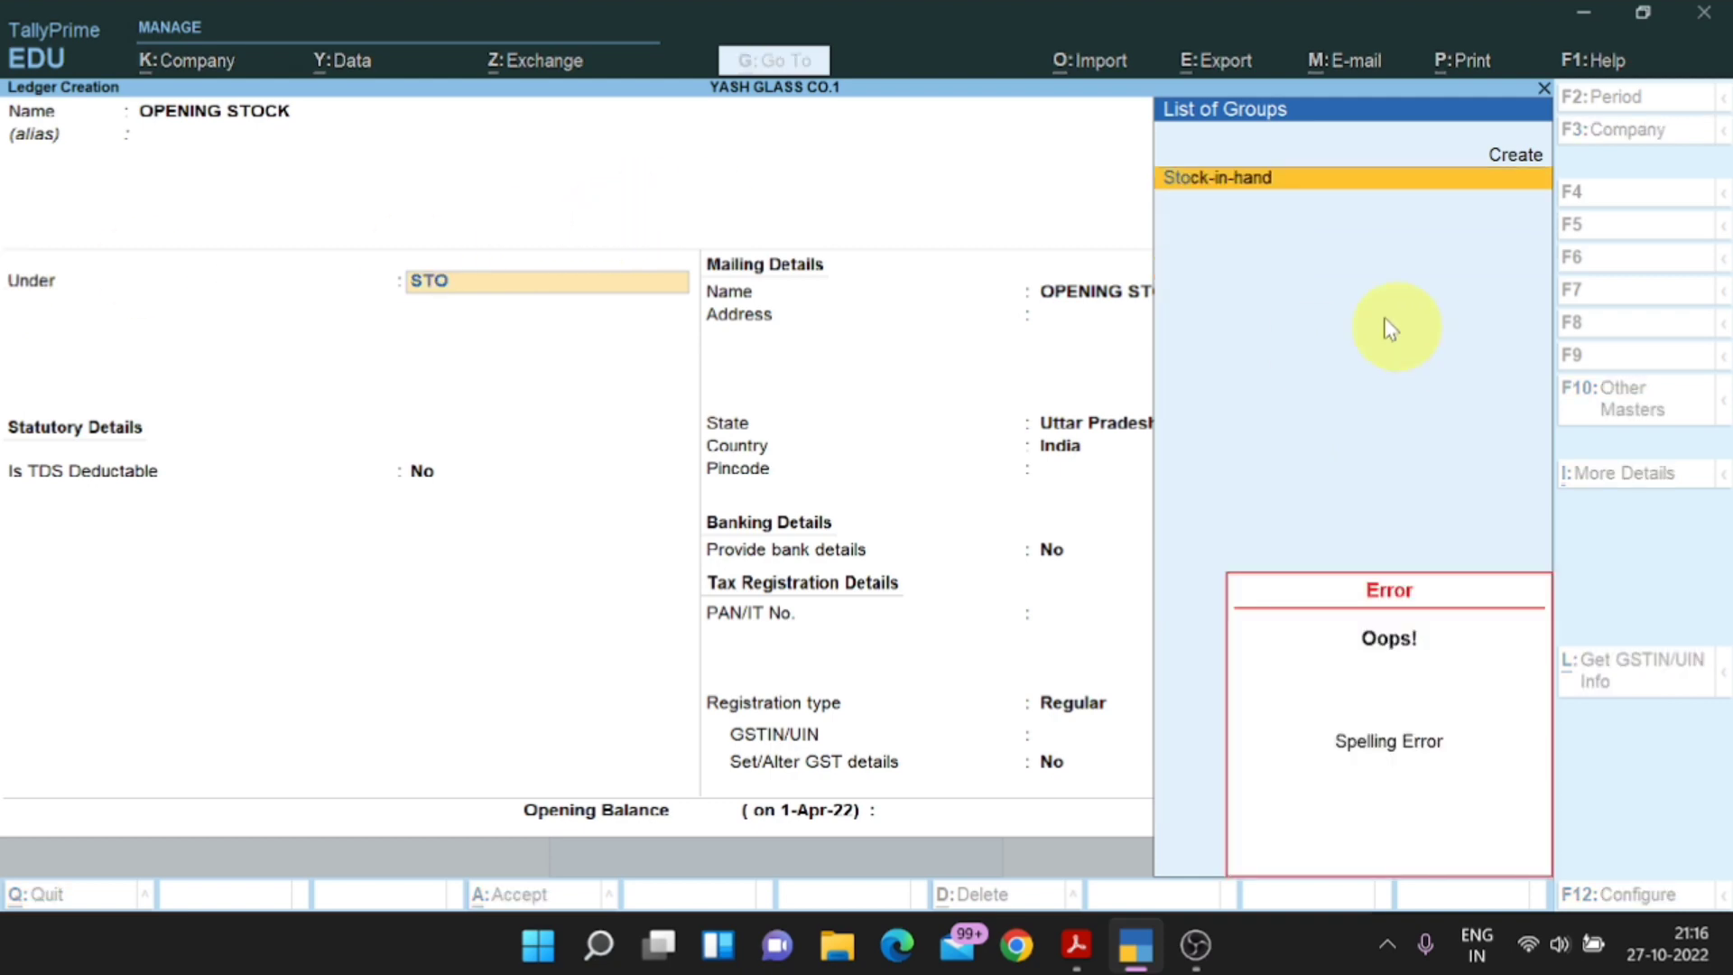
pyautogui.click(1218, 179)
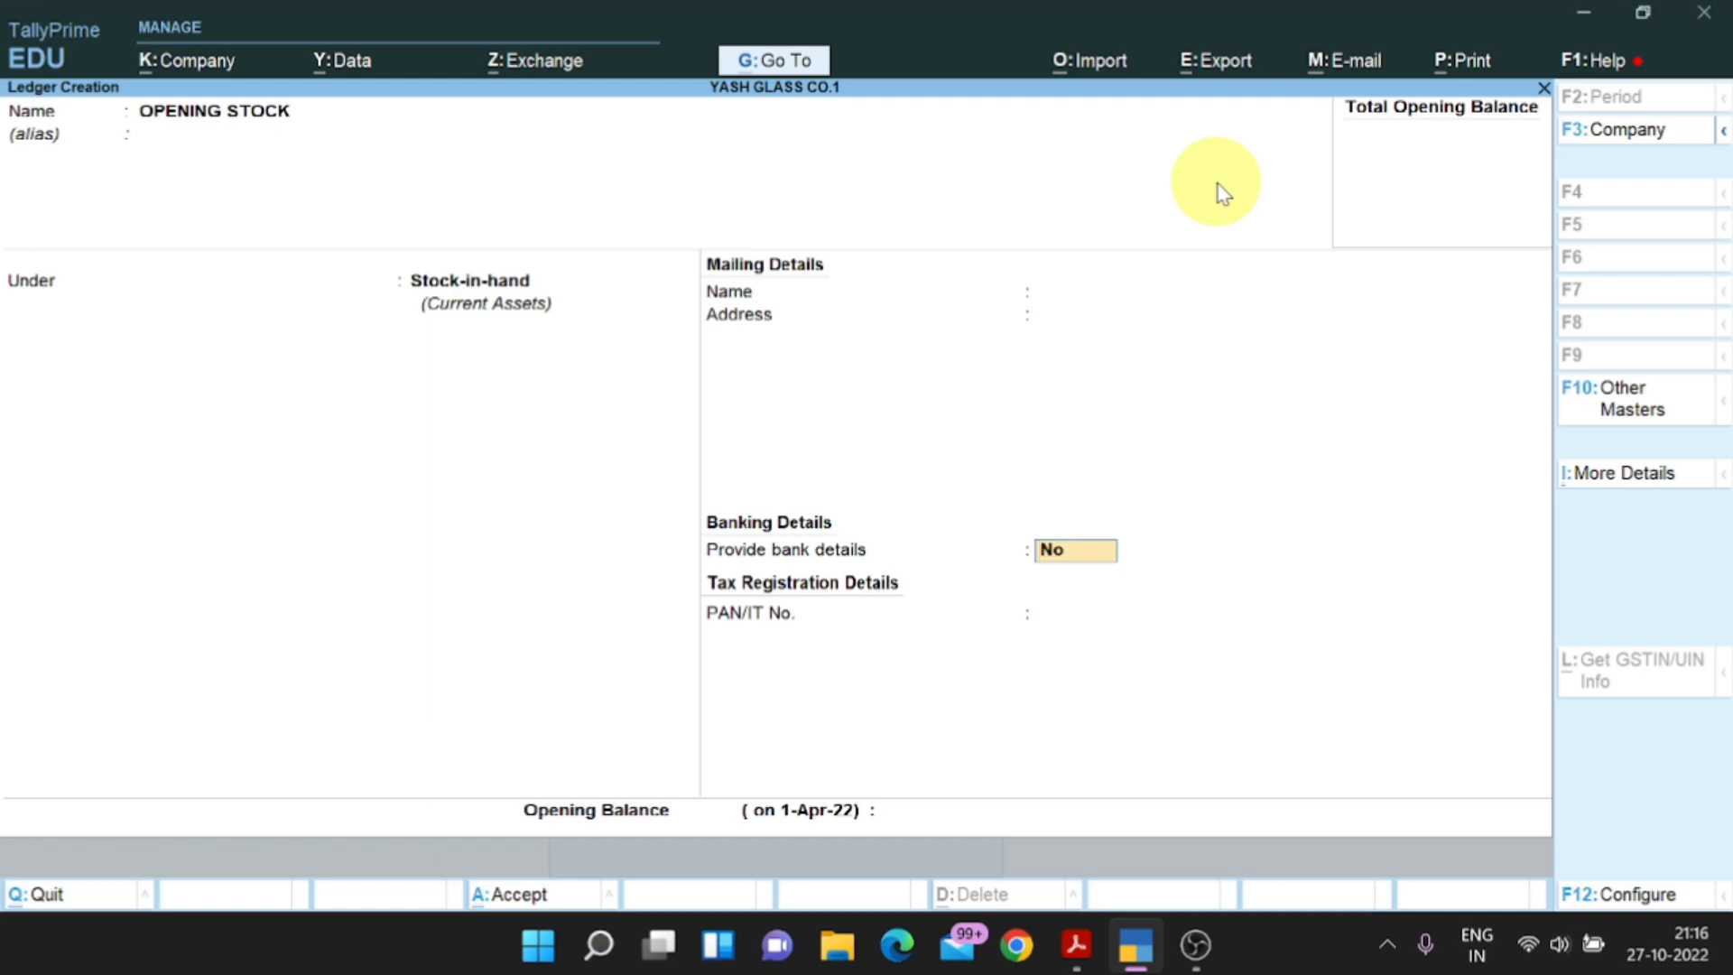
pyautogui.press('Return')
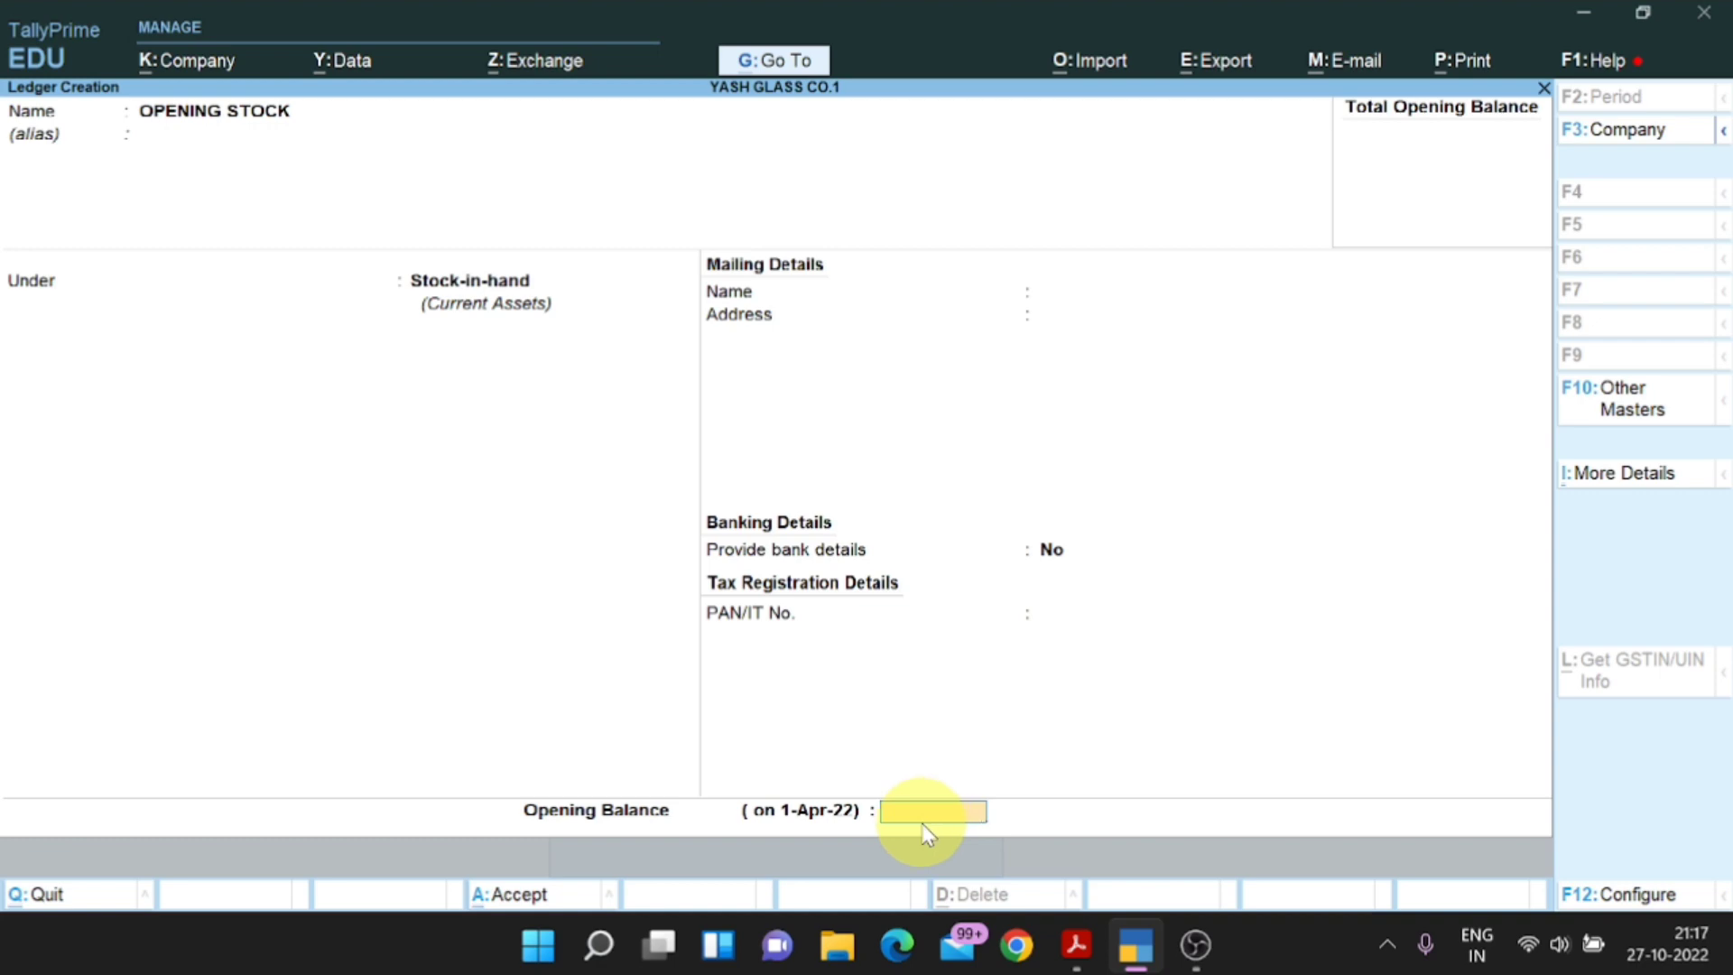
pyautogui.press('Return')
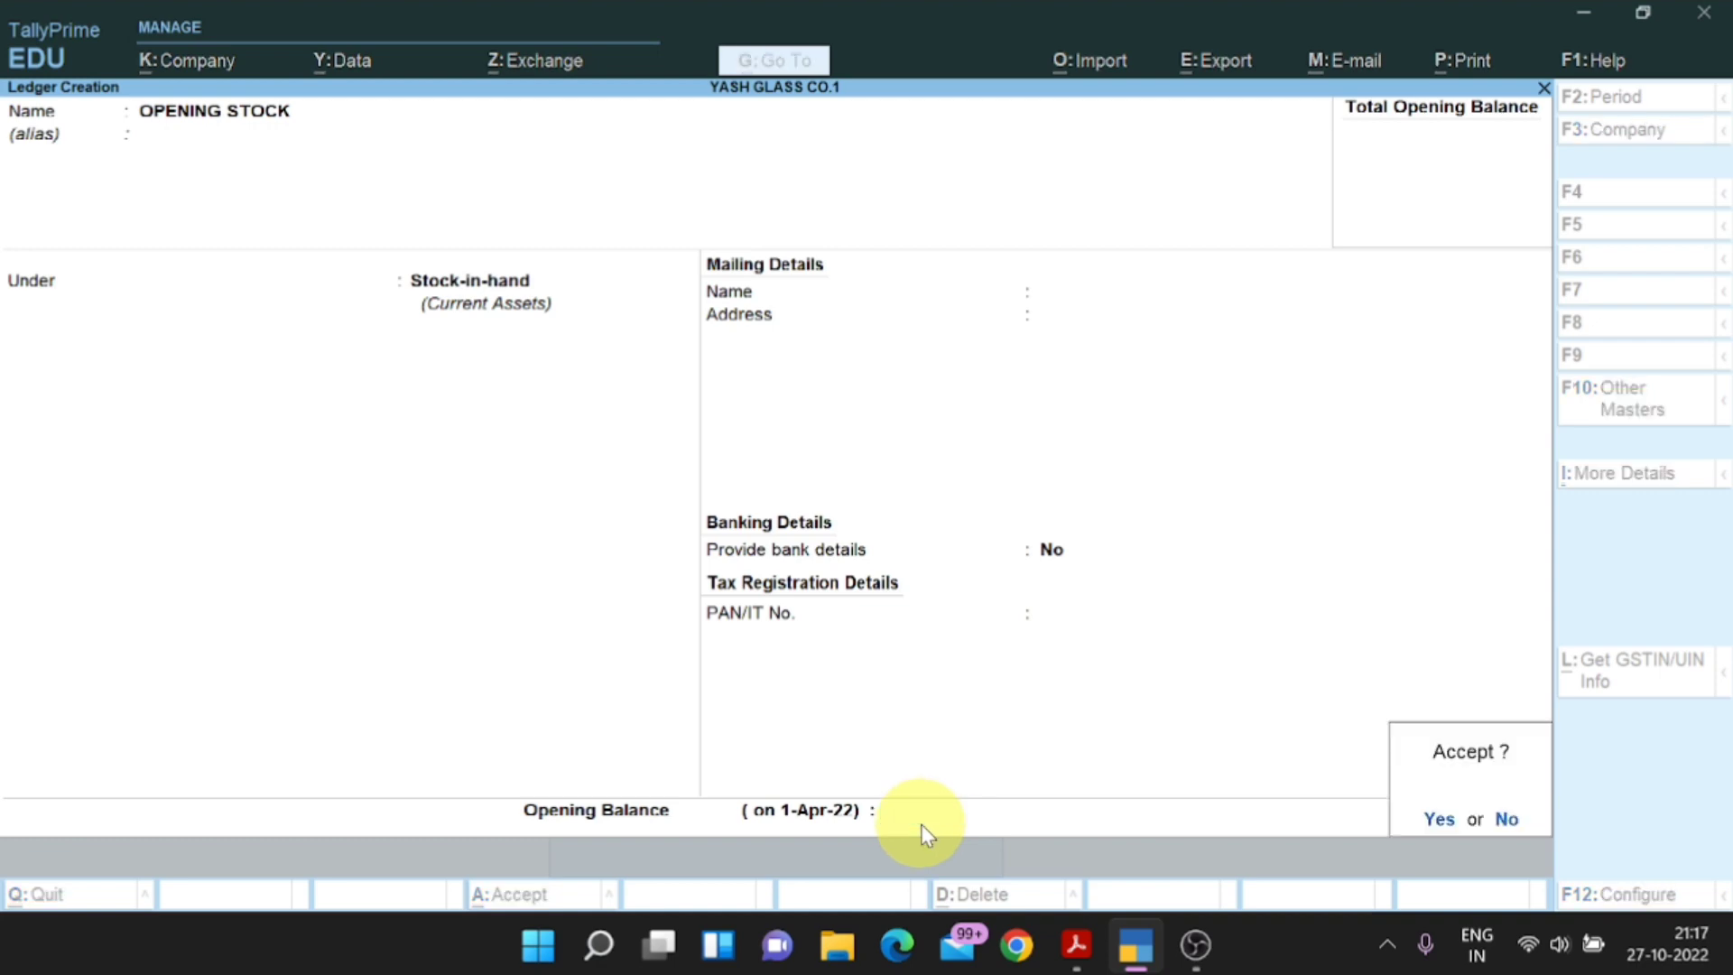
pyautogui.press('Return')
# Look up the second Stock in Hand ledger in LEDGER NOTES.pdf, and name the next TallyPrime ledger CLOSING STOCK without an alias.
pyautogui.hotkey('alt', 'Tab')
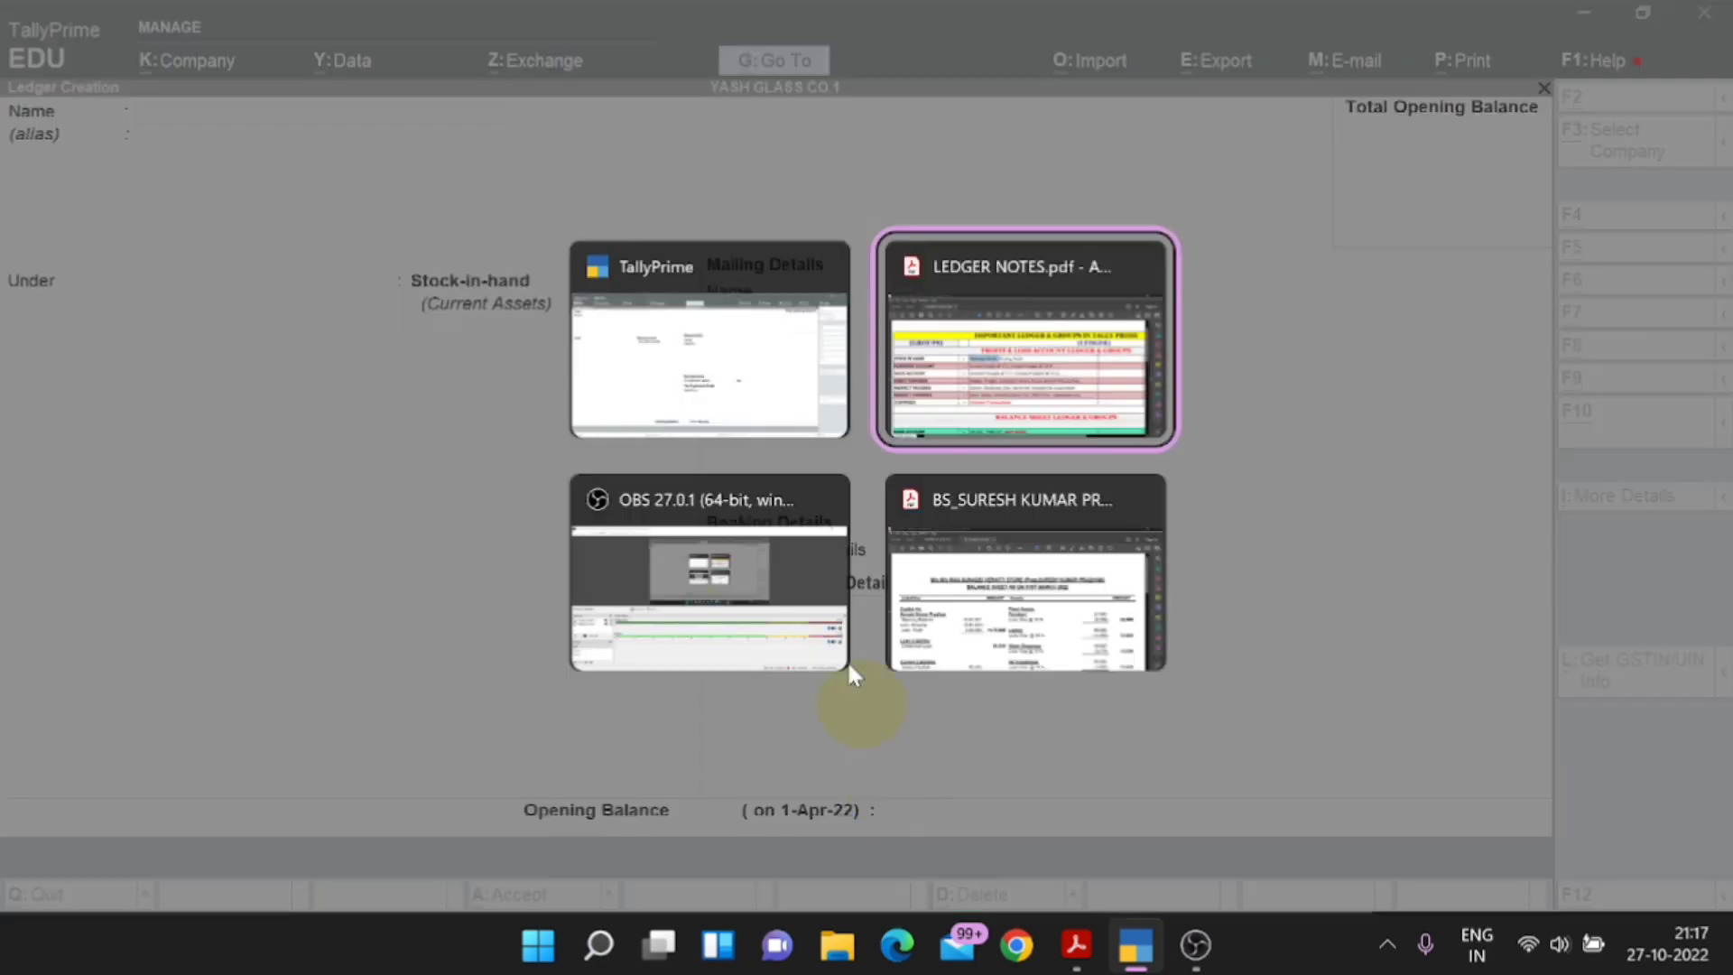
pyautogui.moveTo(858, 413); pyautogui.dragTo(699, 415)
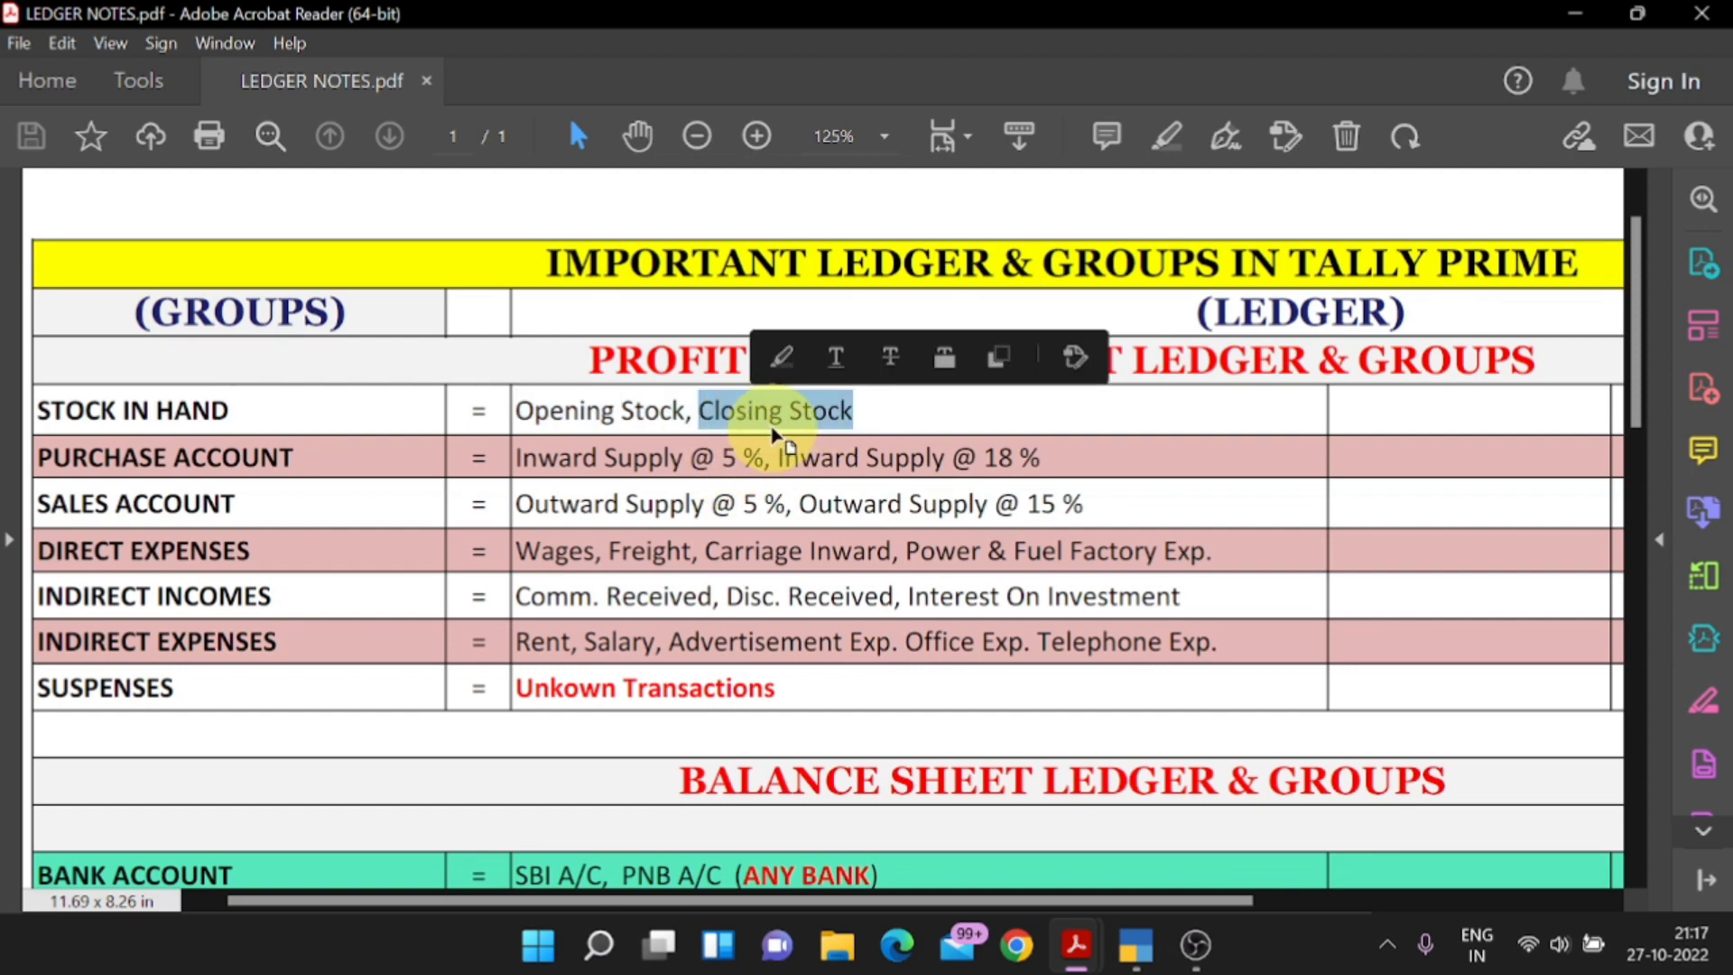
pyautogui.hotkey('alt', 'Tab')
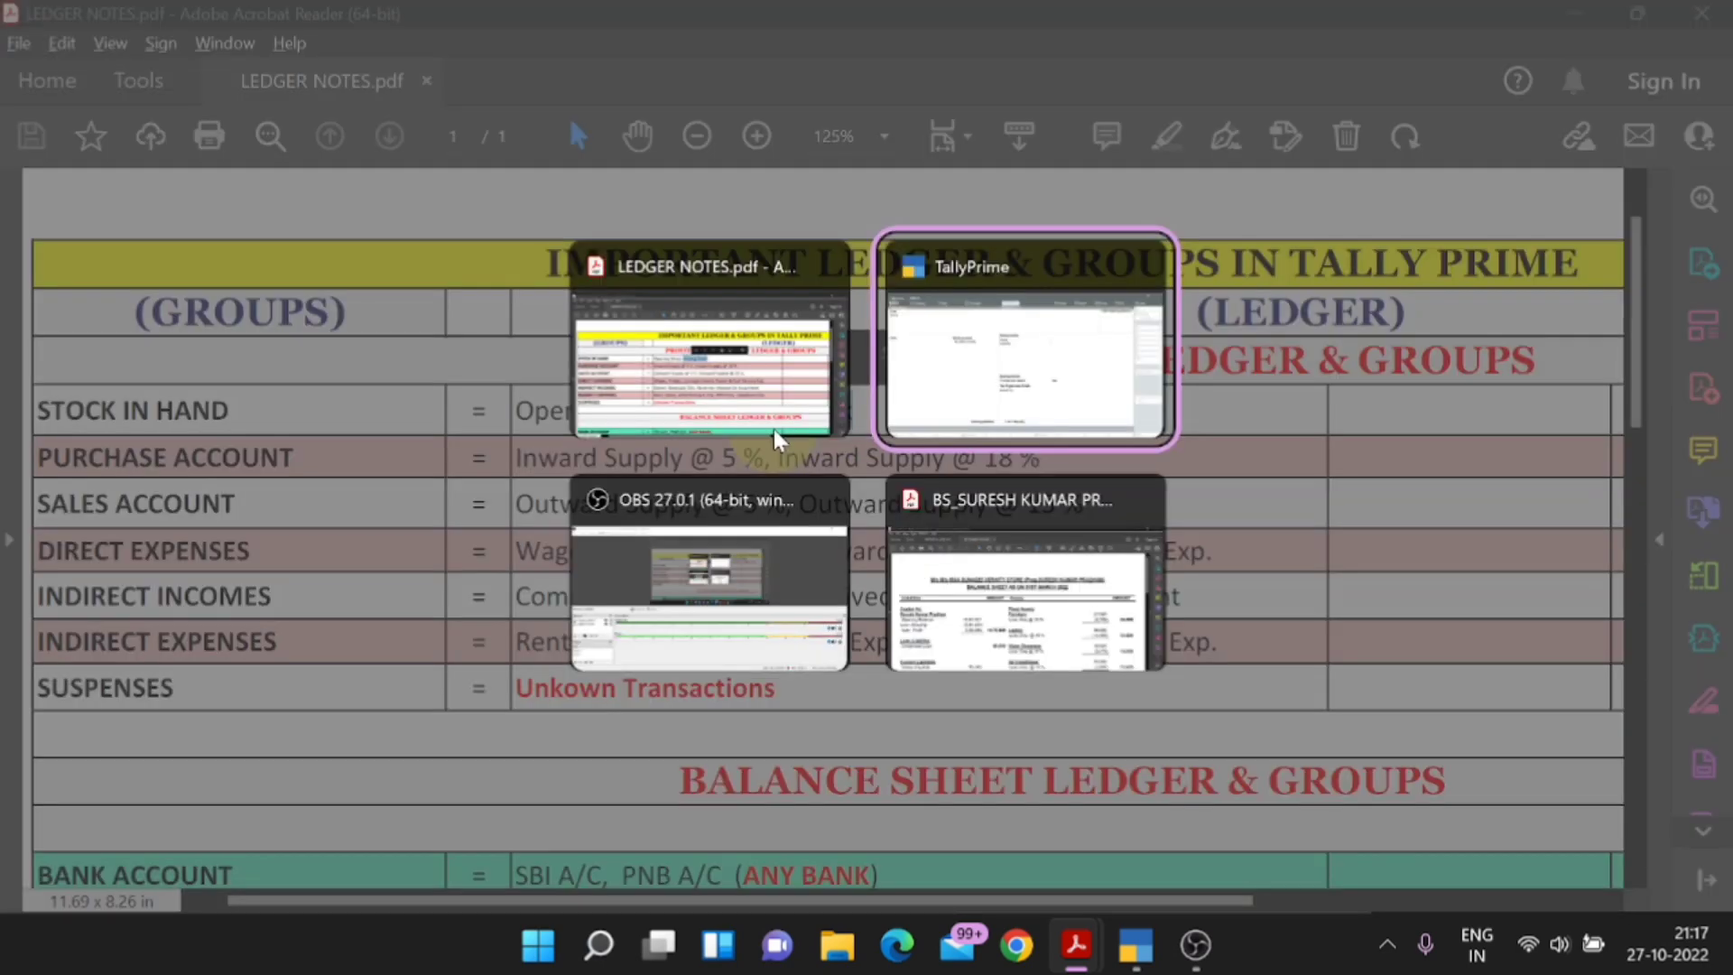
pyautogui.write('CLOSING')
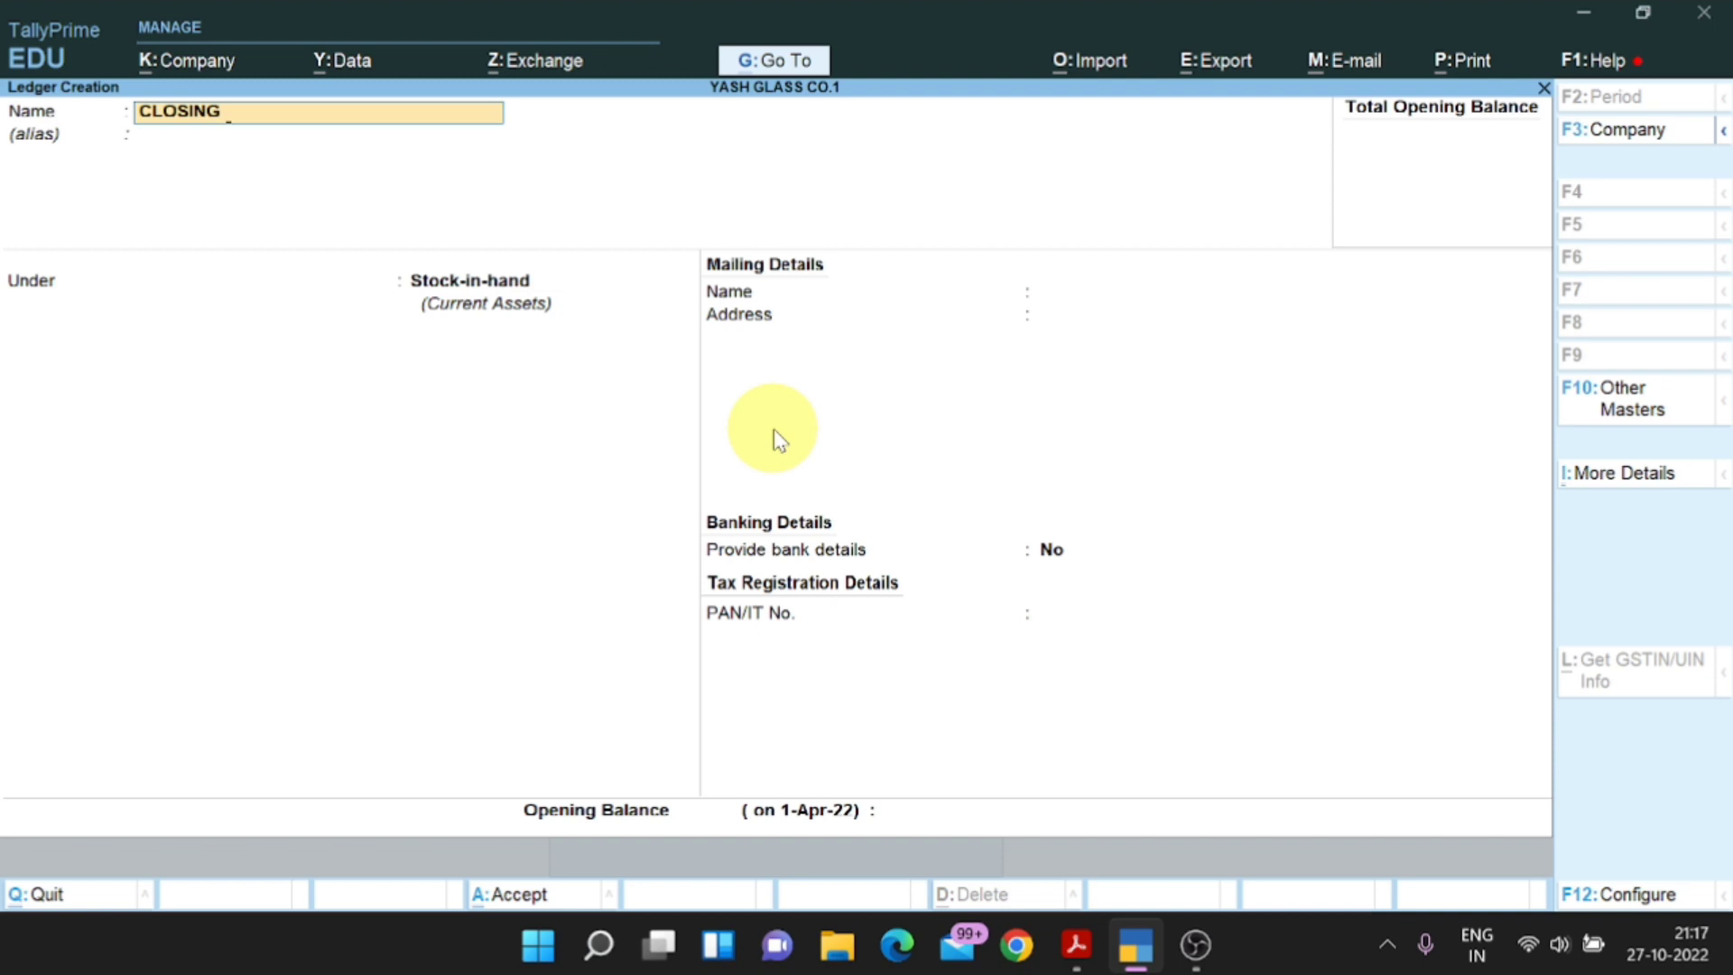
pyautogui.write(' STOCK')
pyautogui.press('Return')
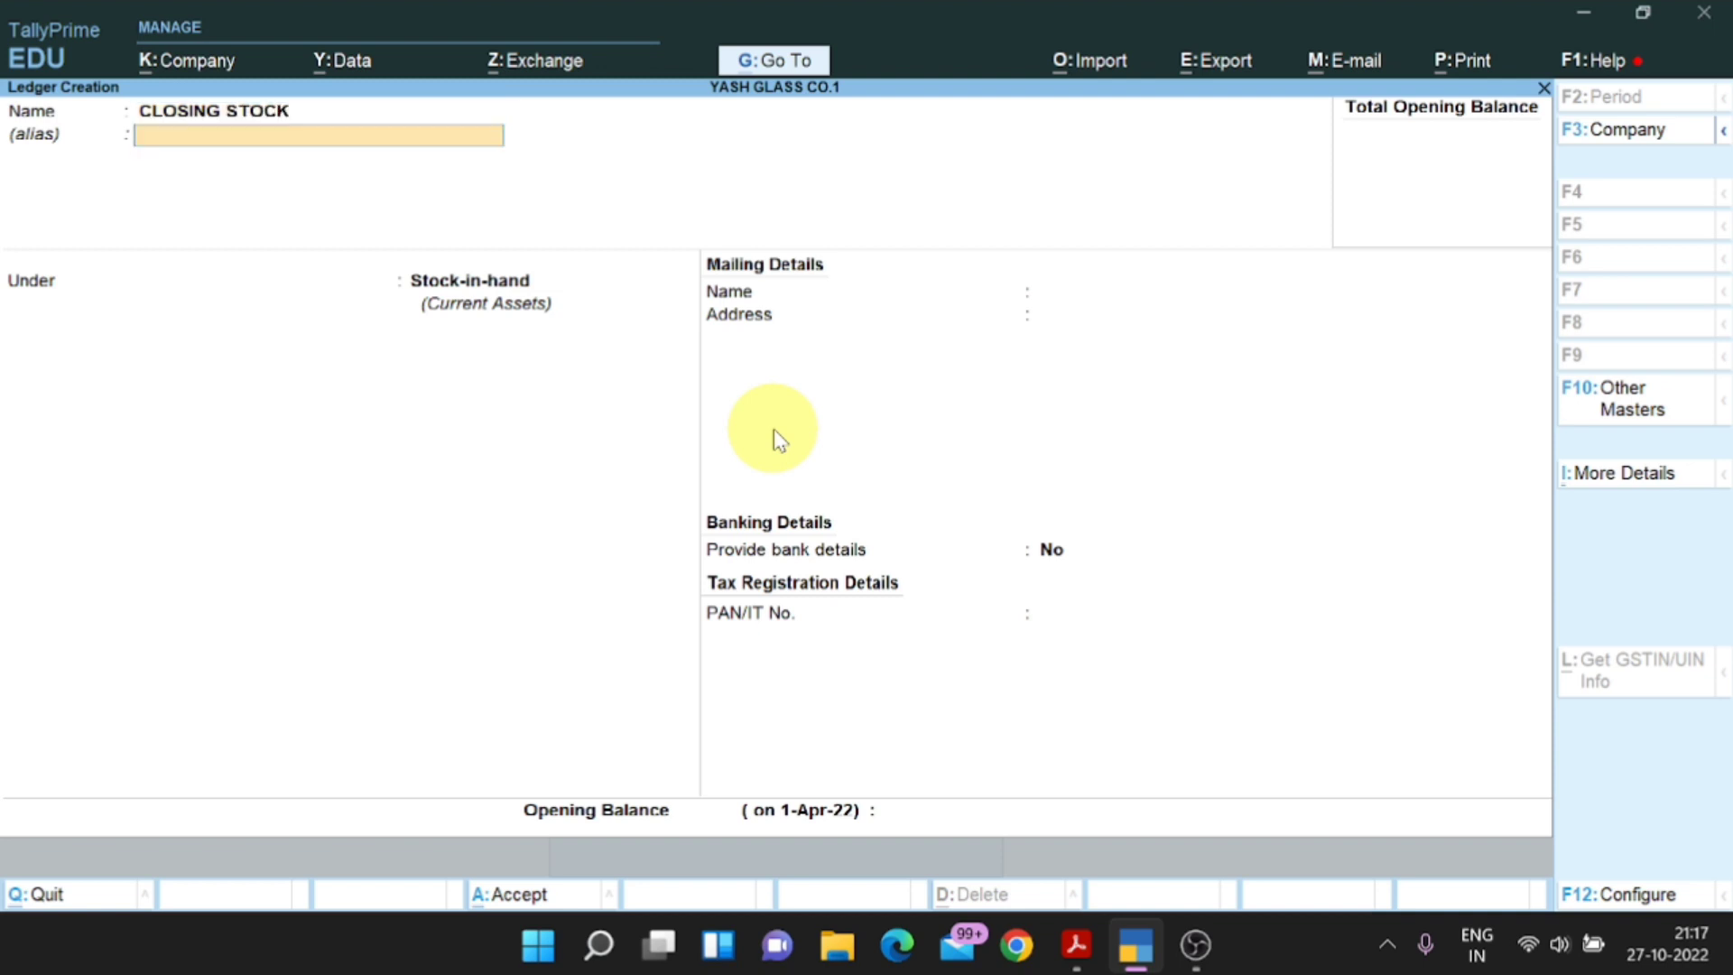
pyautogui.press('Return')
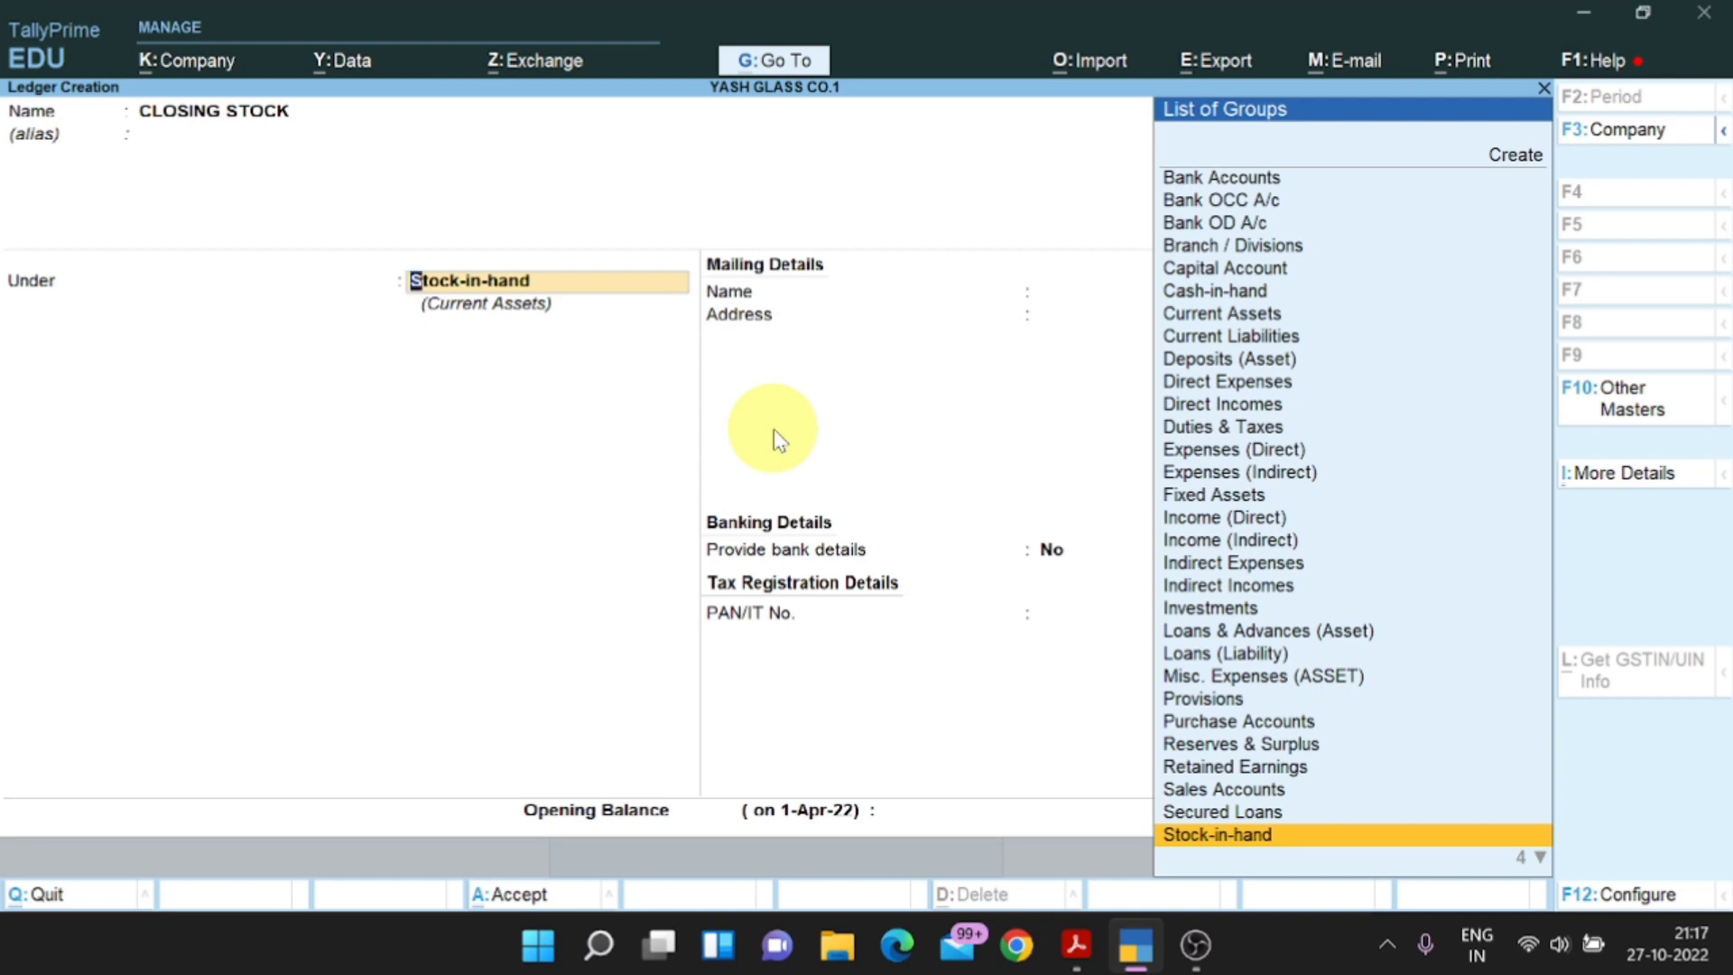
# Switch to LEDGER NOTES.pdf, dismiss the Windows expiry notice, and review the Stock in Hand and Purchase Account rows.
pyautogui.hotkey('alt', 'Tab')
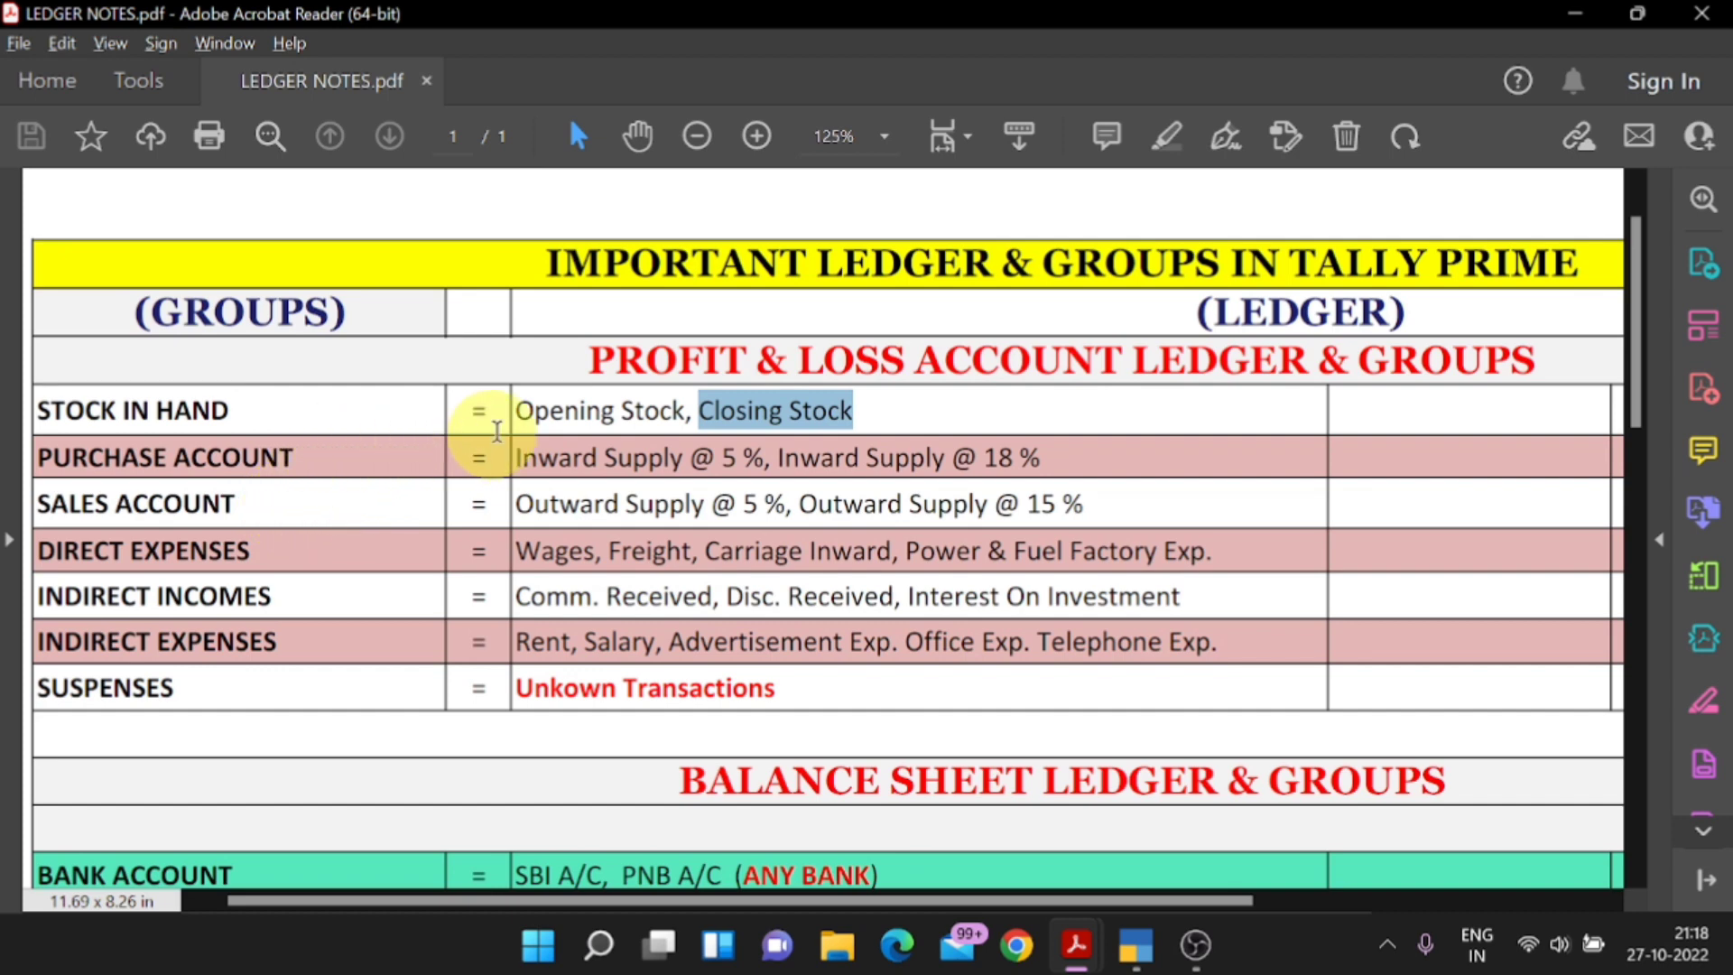
pyautogui.moveTo(691, 411); pyautogui.dragTo(542, 414)
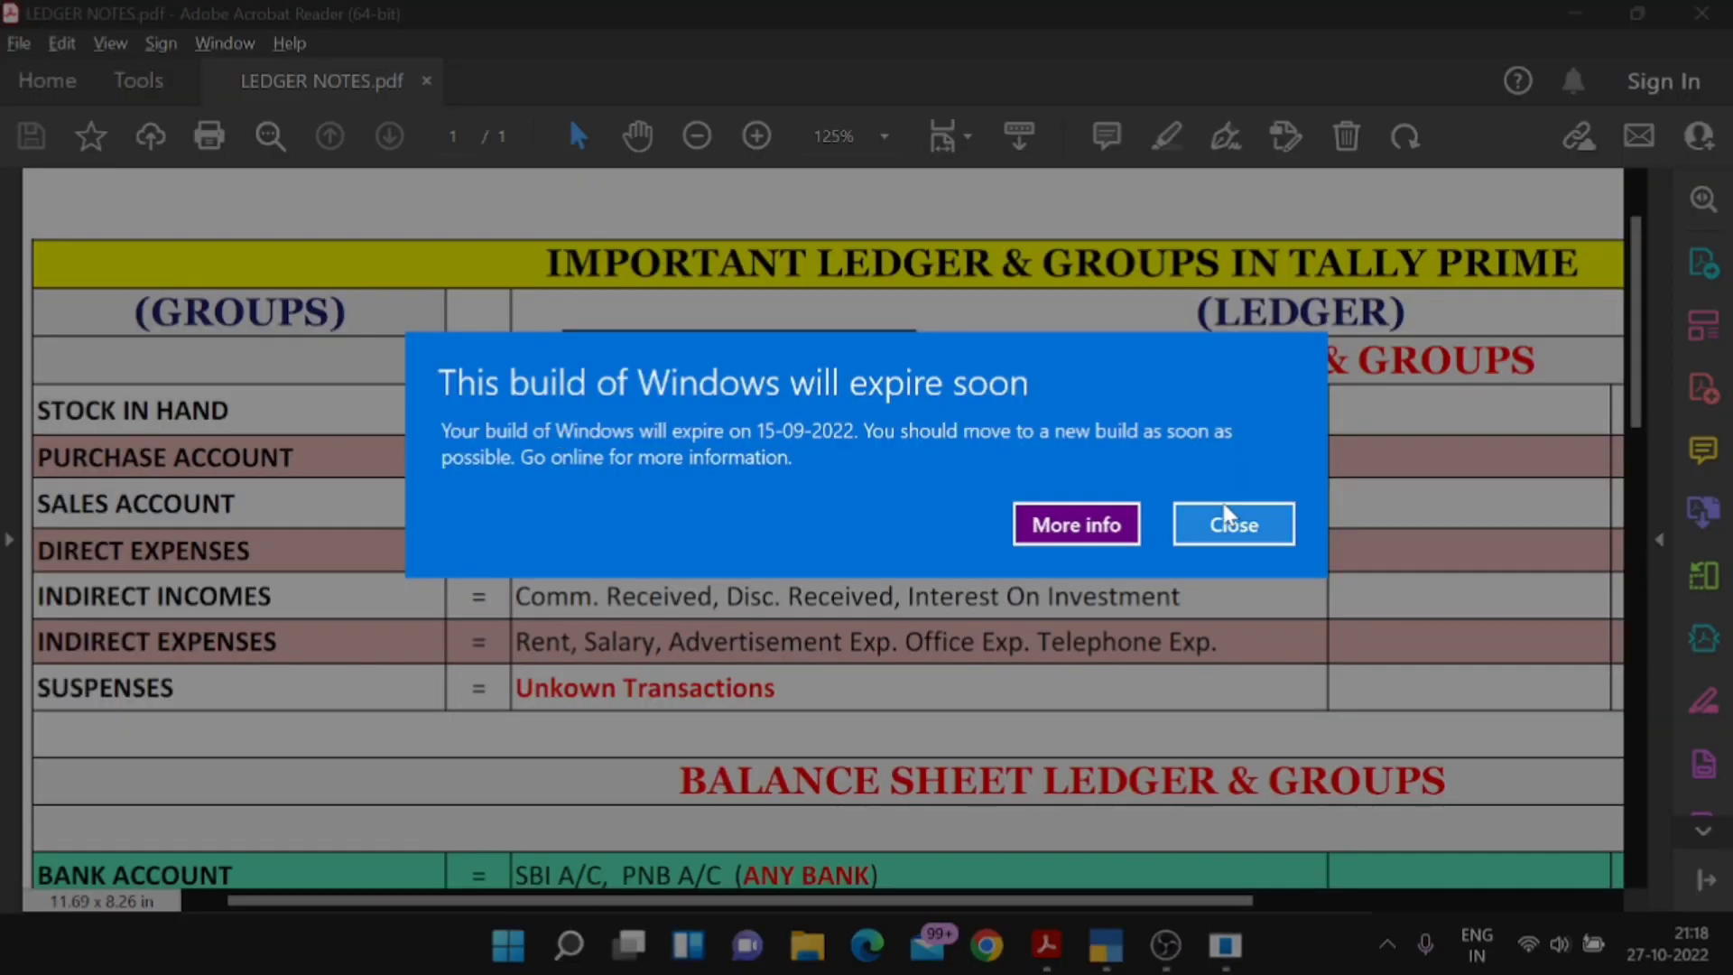
pyautogui.click(1228, 518)
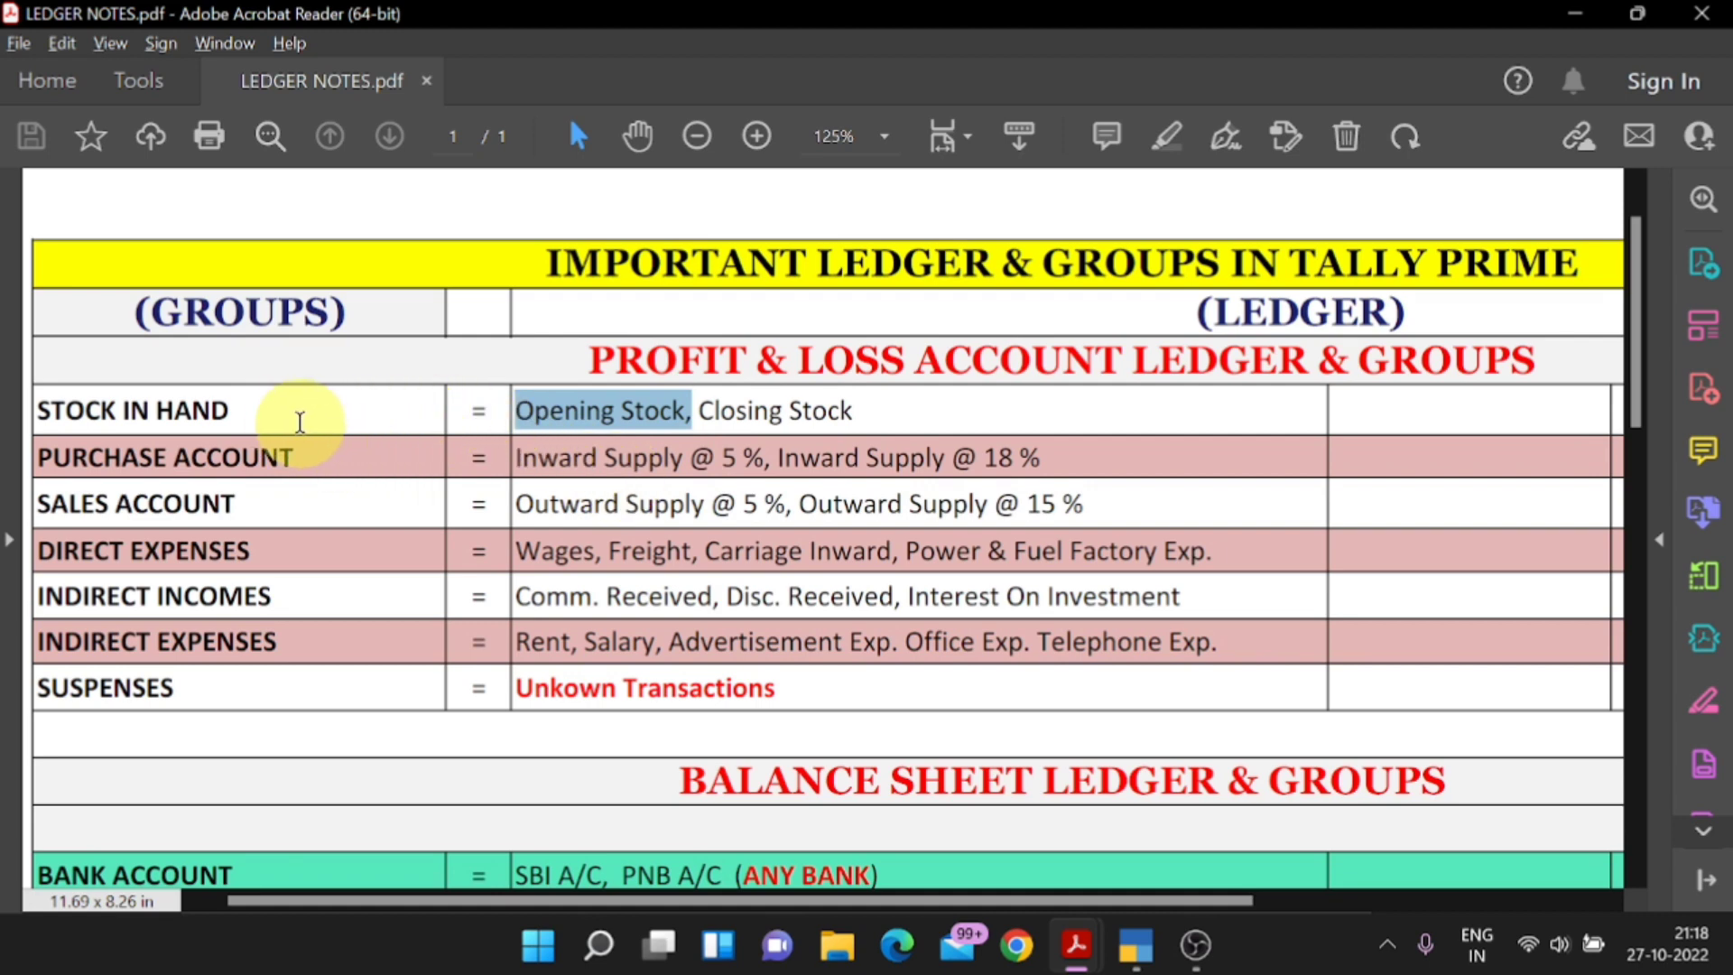
pyautogui.click(316, 454)
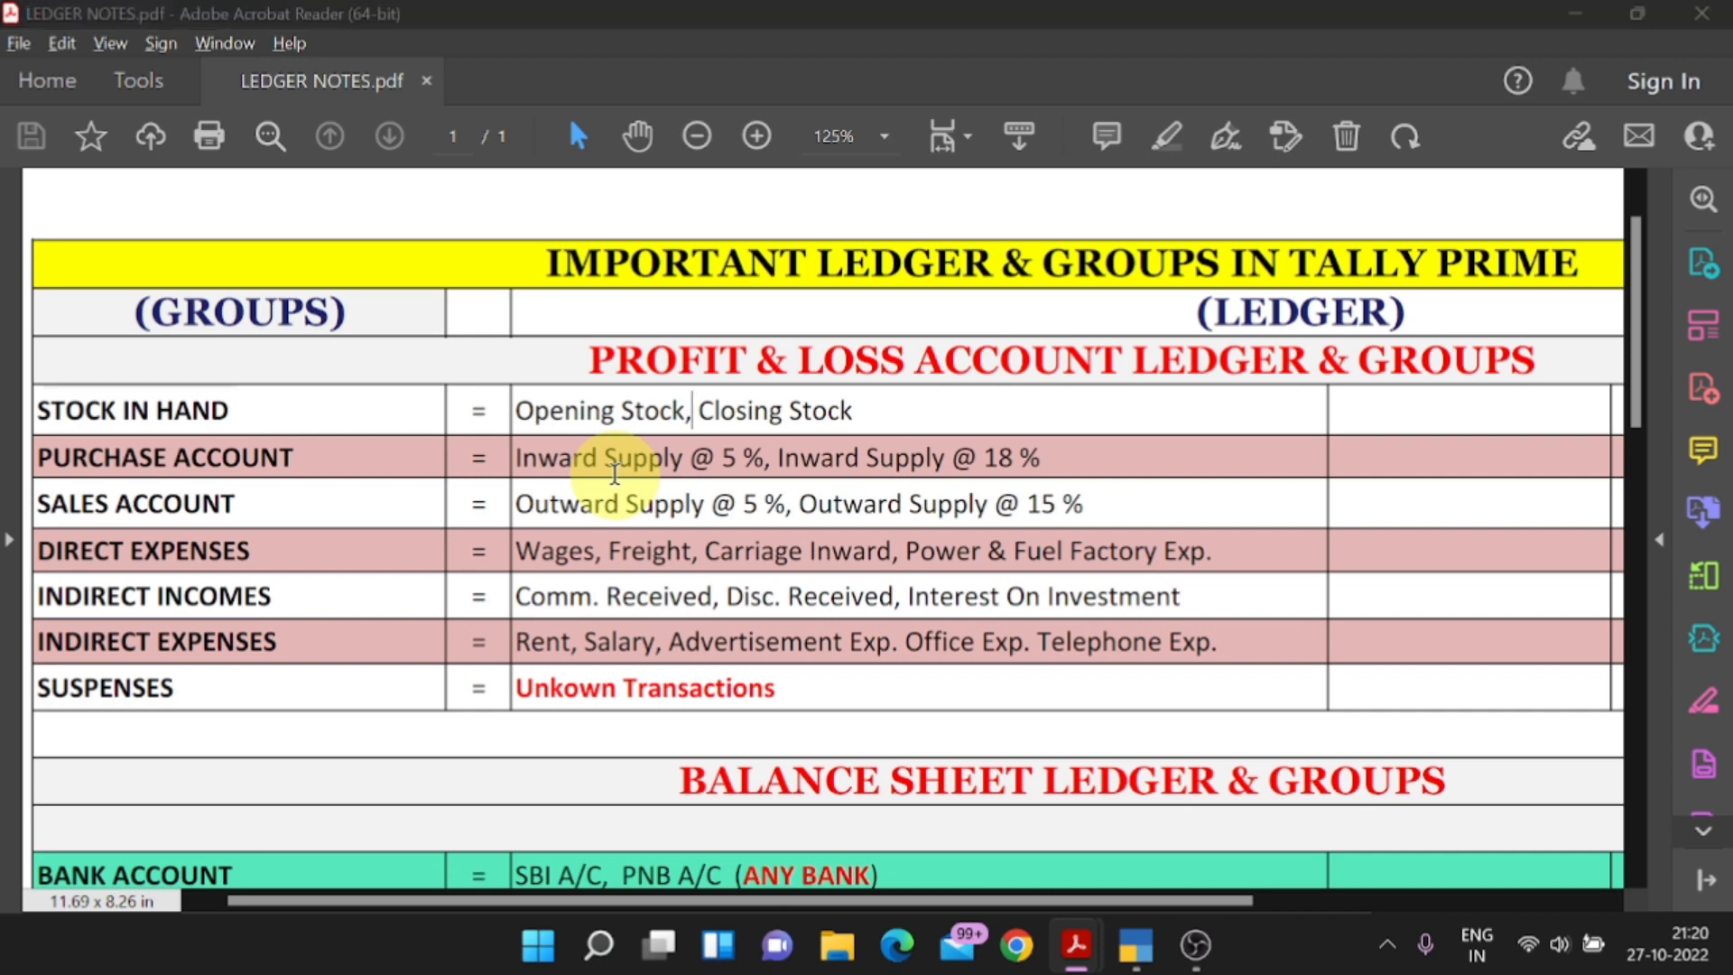
# Switch back to TallyPrime and name the next ledger INWARD SUPPLY @ 5 % without an alias.
pyautogui.hotkey('alt', 'Tab')
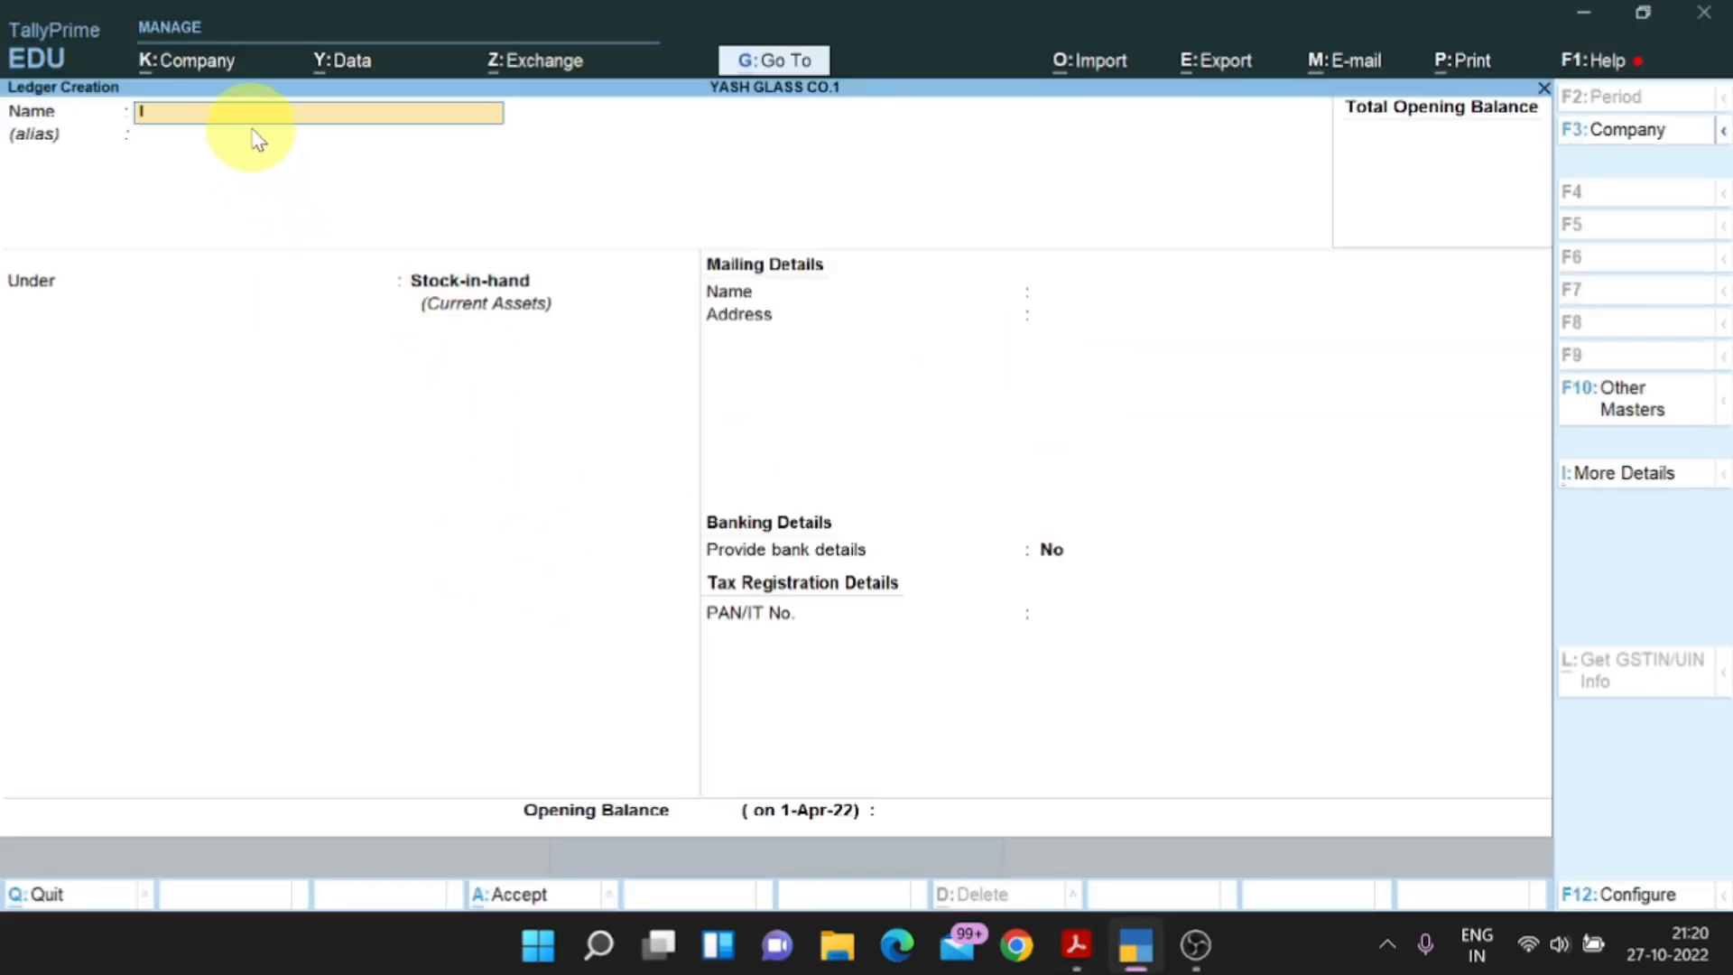
pyautogui.write('INWARD SUPPLY')
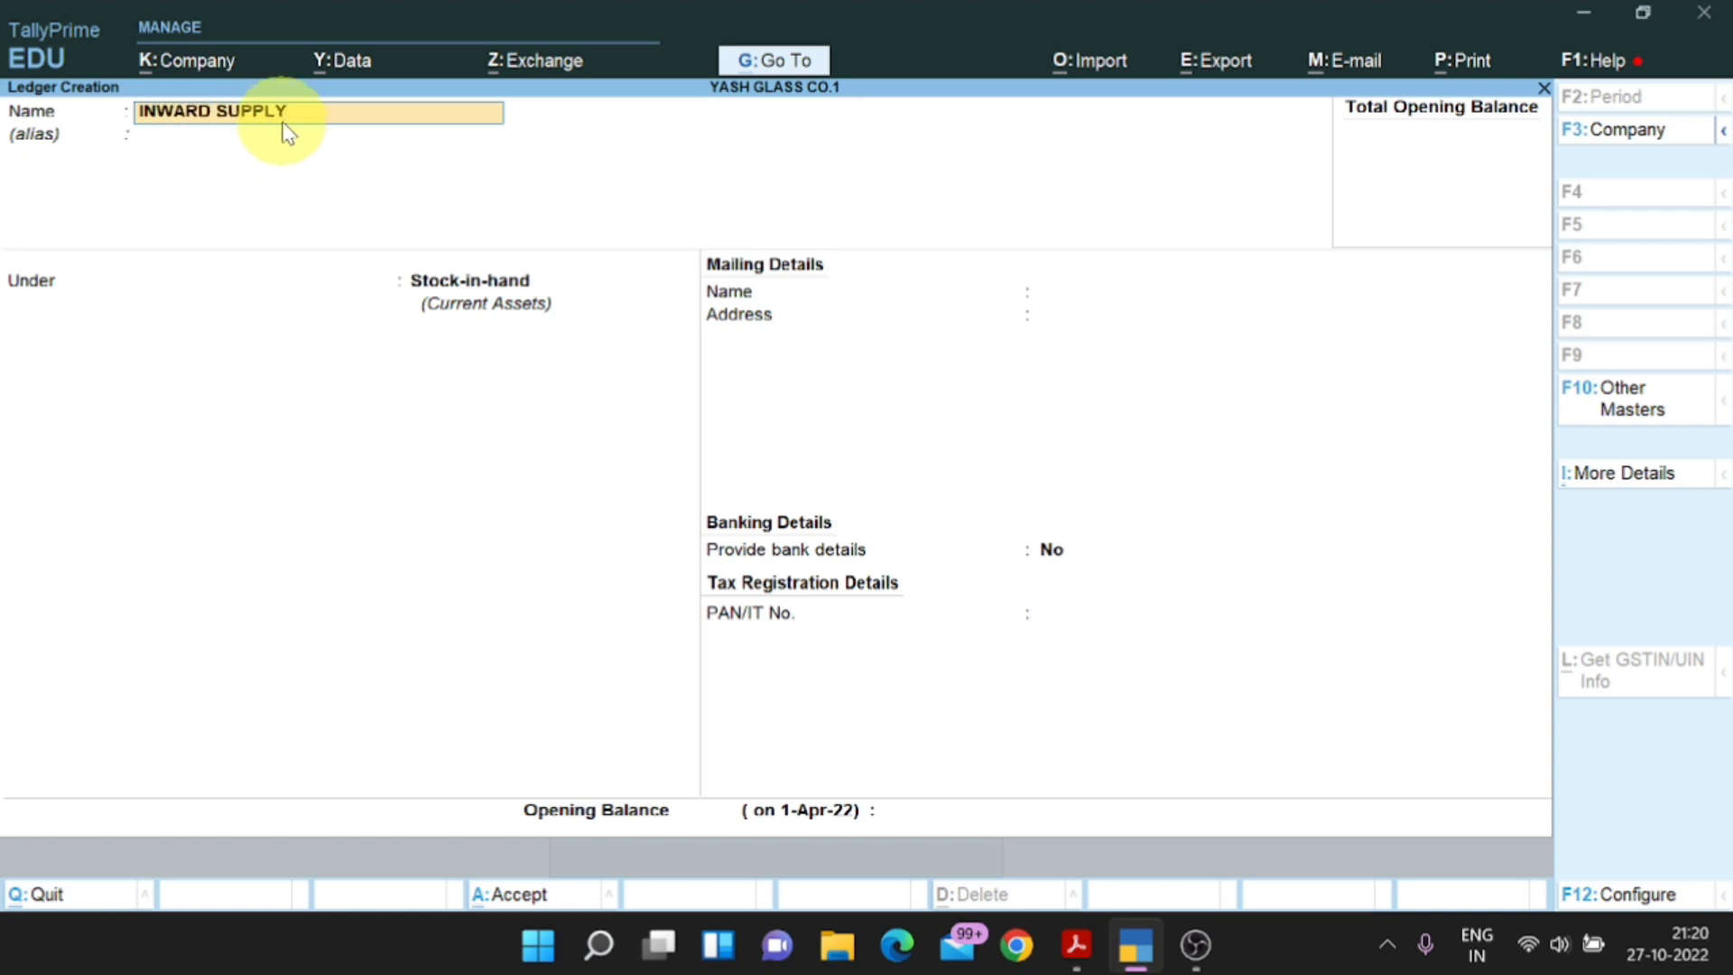
pyautogui.write(' @ 5 %')
pyautogui.press('Return')
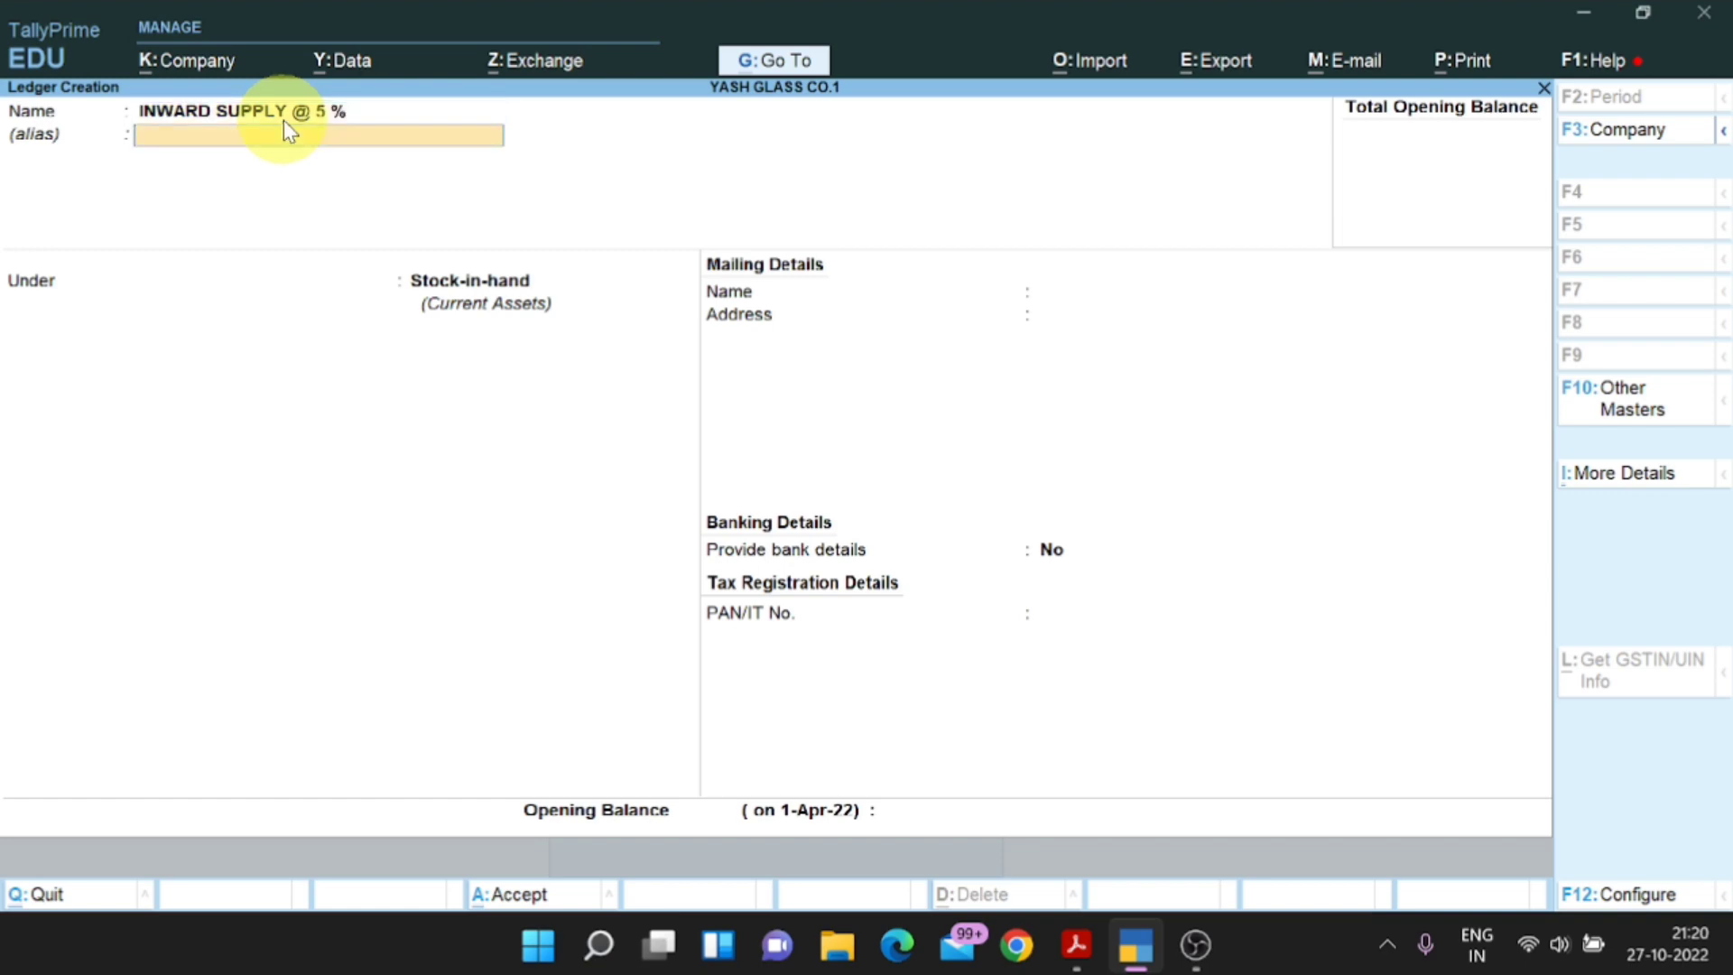
pyautogui.press('Return')
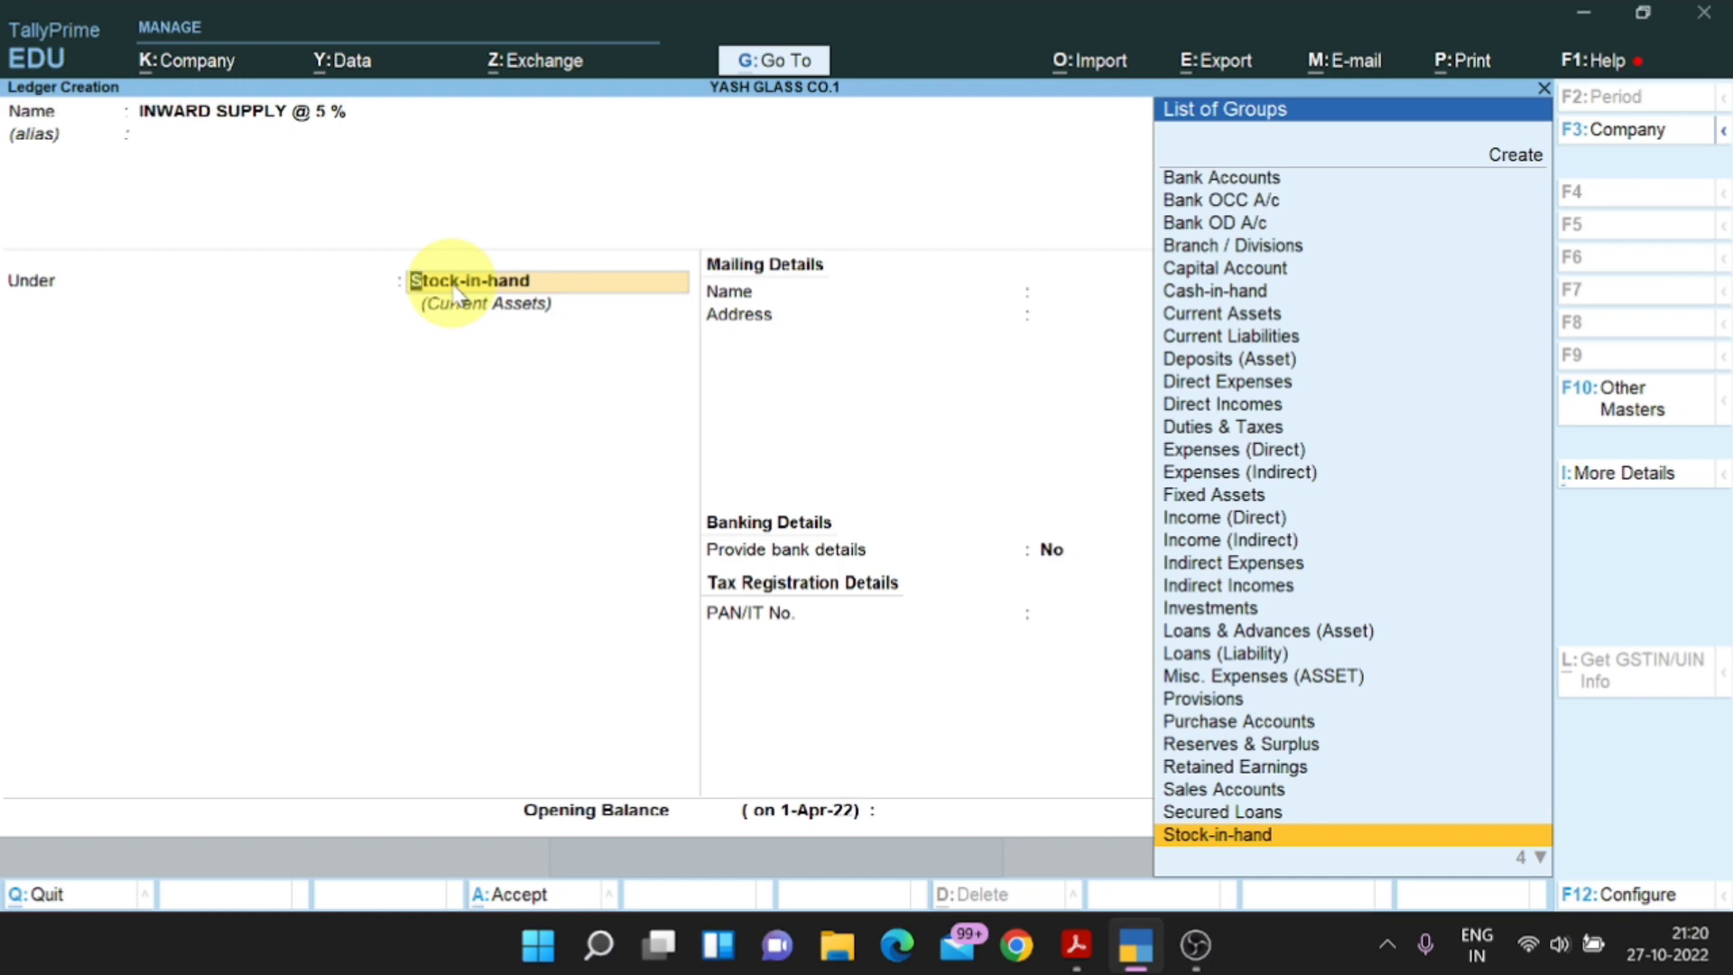
# Place the INWARD SUPPLY @ 5 % ledger under Purchase Accounts and keep its type of ledger as Not Applicable.
pyautogui.write('PU')
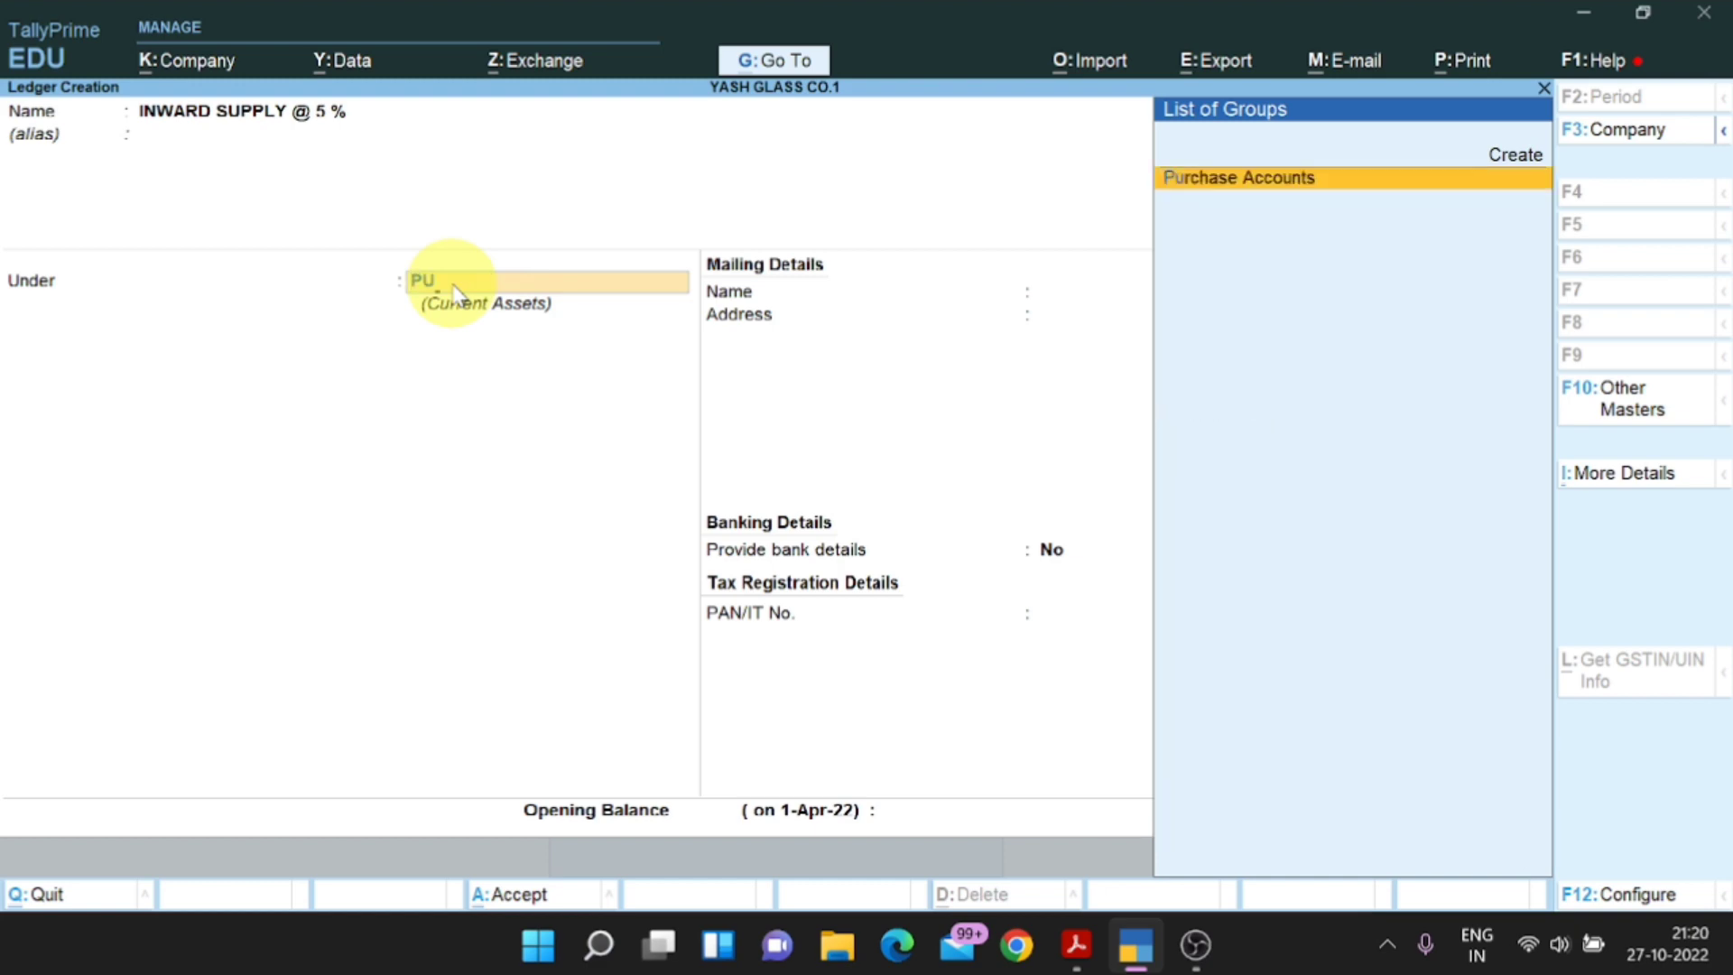
pyautogui.write('t')
pyautogui.press('Up')
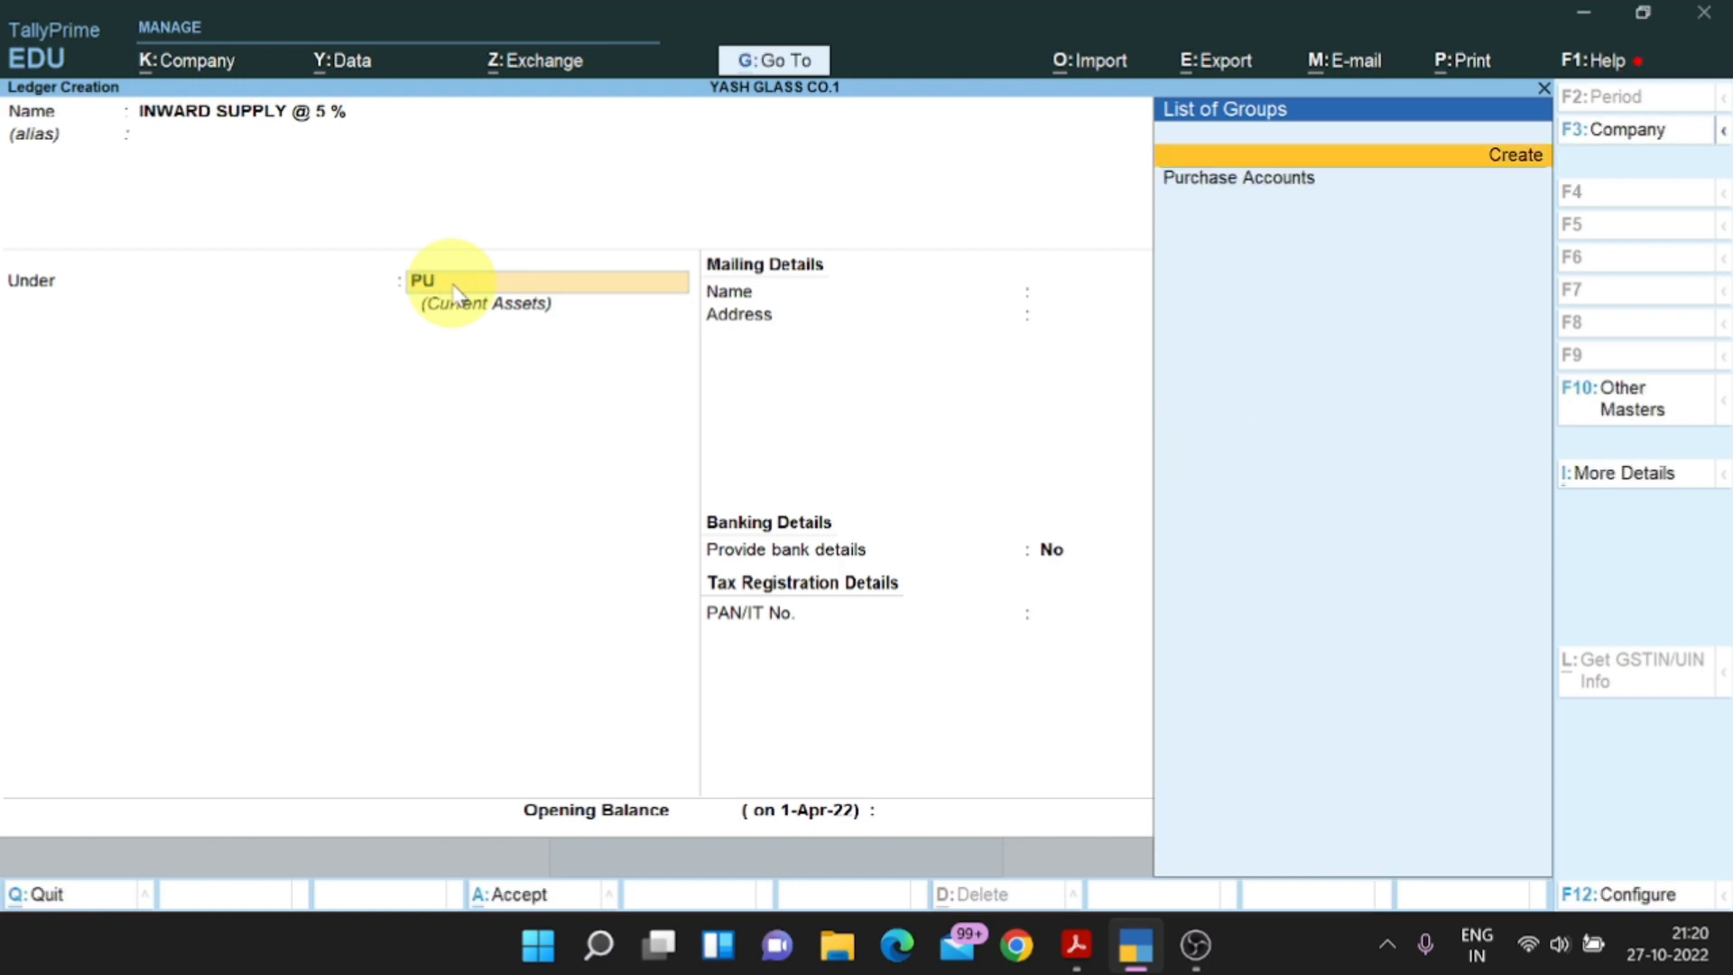
pyautogui.press('Down')
pyautogui.press('Return')
pyautogui.press('Return')
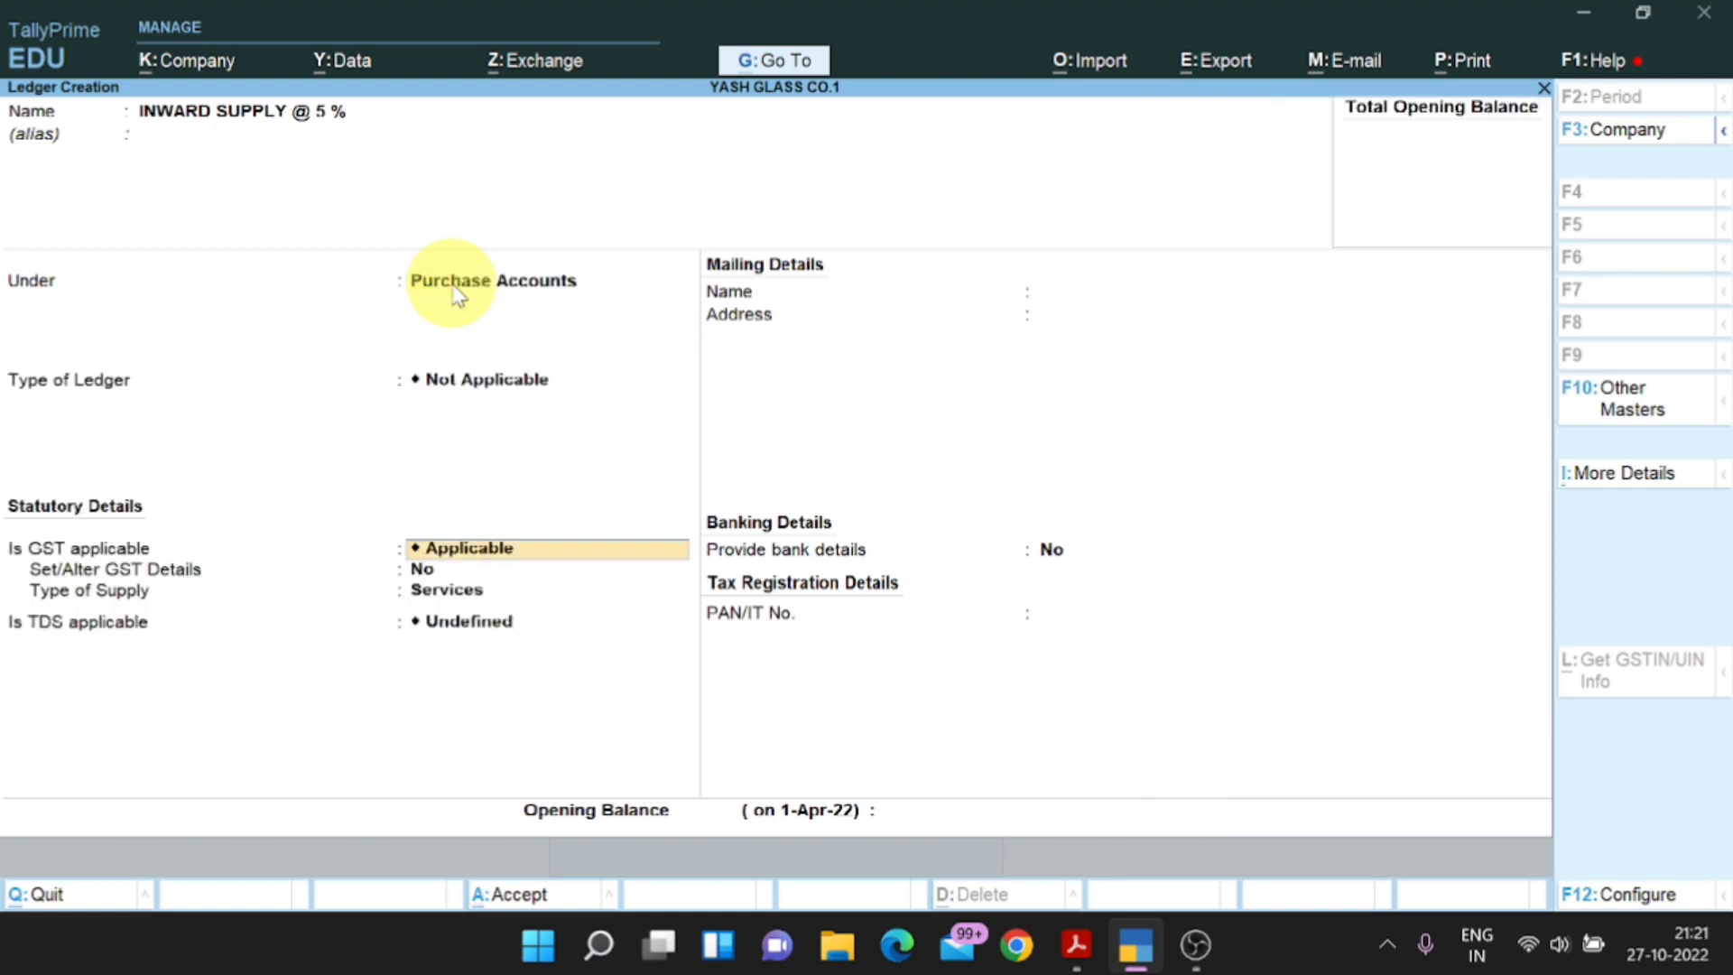
# Keep the default GST, supply type, TDS and bank settings with no opening balance, and save the INWARD SUPPLY @ 5 % ledger.
pyautogui.press('Return')
pyautogui.press('Return')
pyautogui.press('Return')
pyautogui.press('Return')
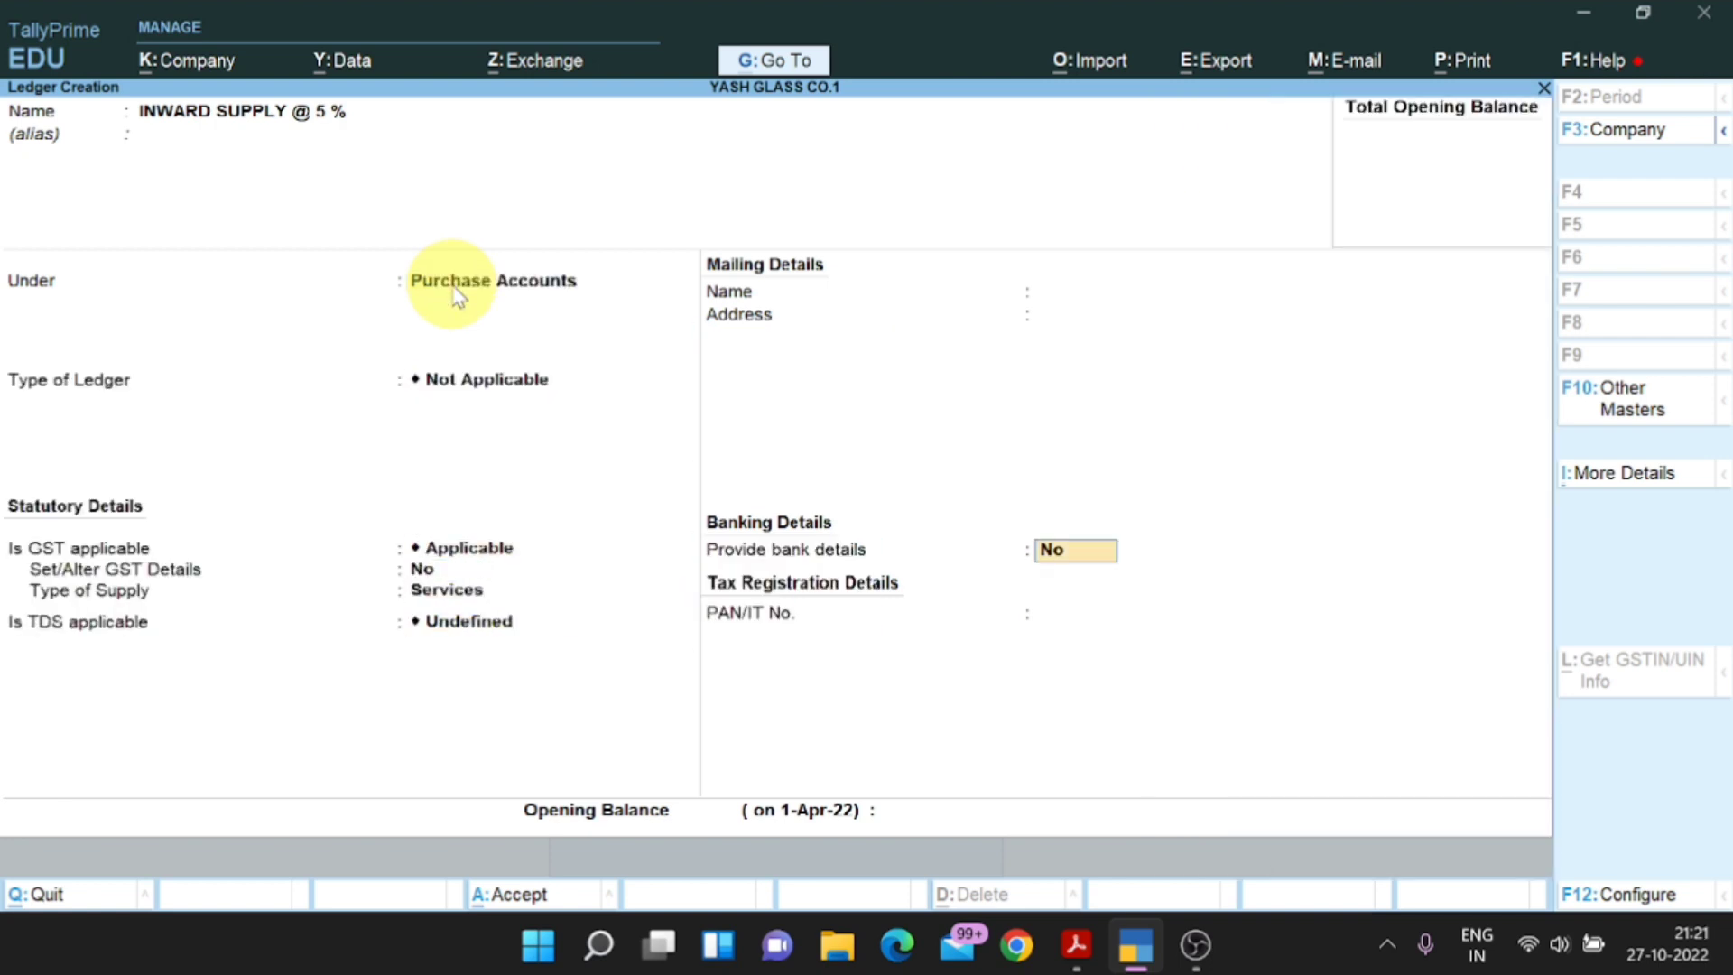
pyautogui.press('Return')
pyautogui.press('Return')
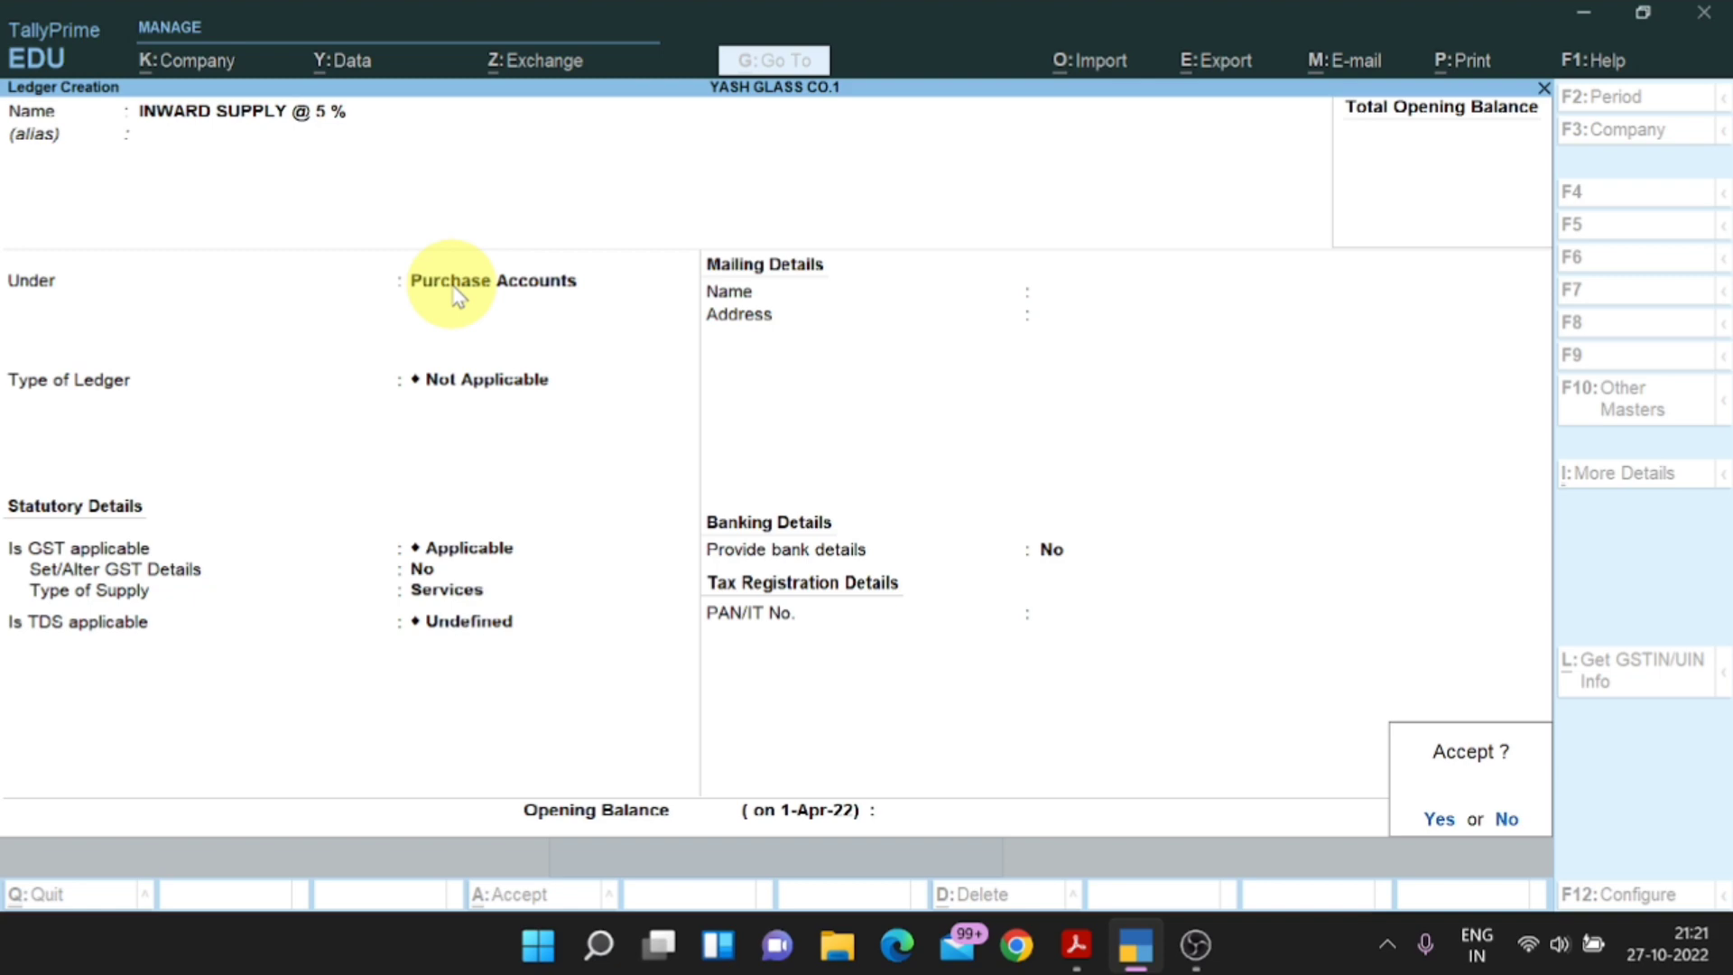
pyautogui.press('Return')
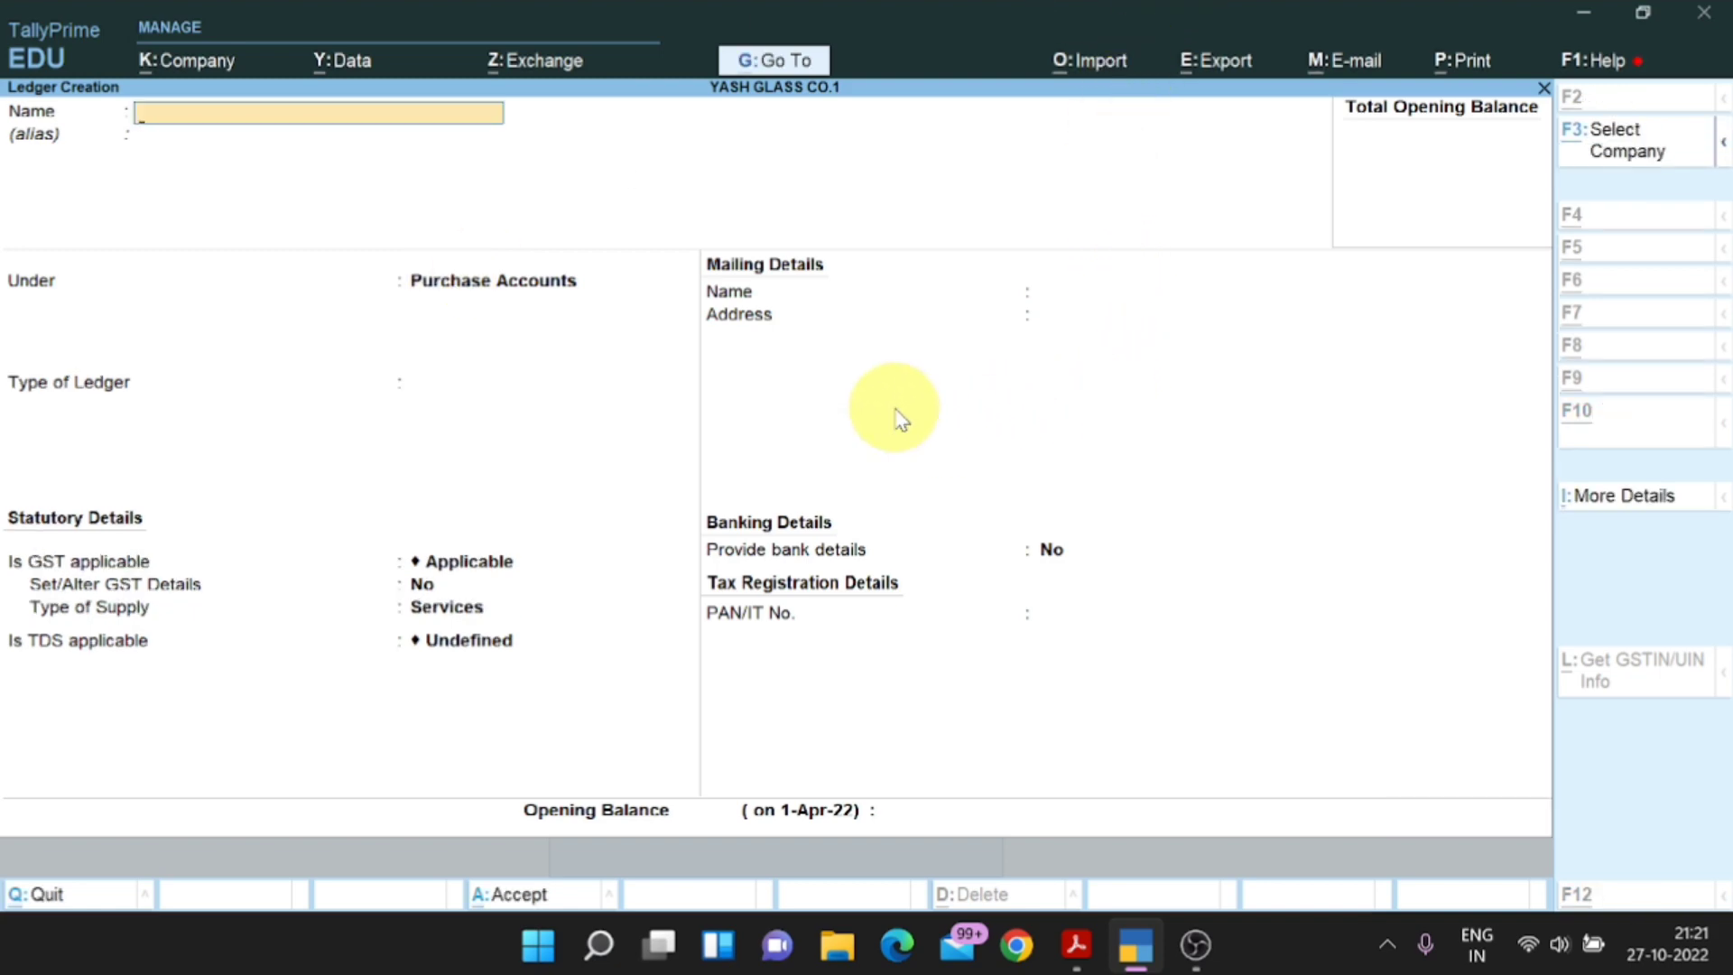
# Check the second Purchase Account entry in LEDGER NOTES.pdf, then name the new TallyPrime ledger INWARD SUPPLY @ 18 %.
pyautogui.hotkey('alt', 'Tab')
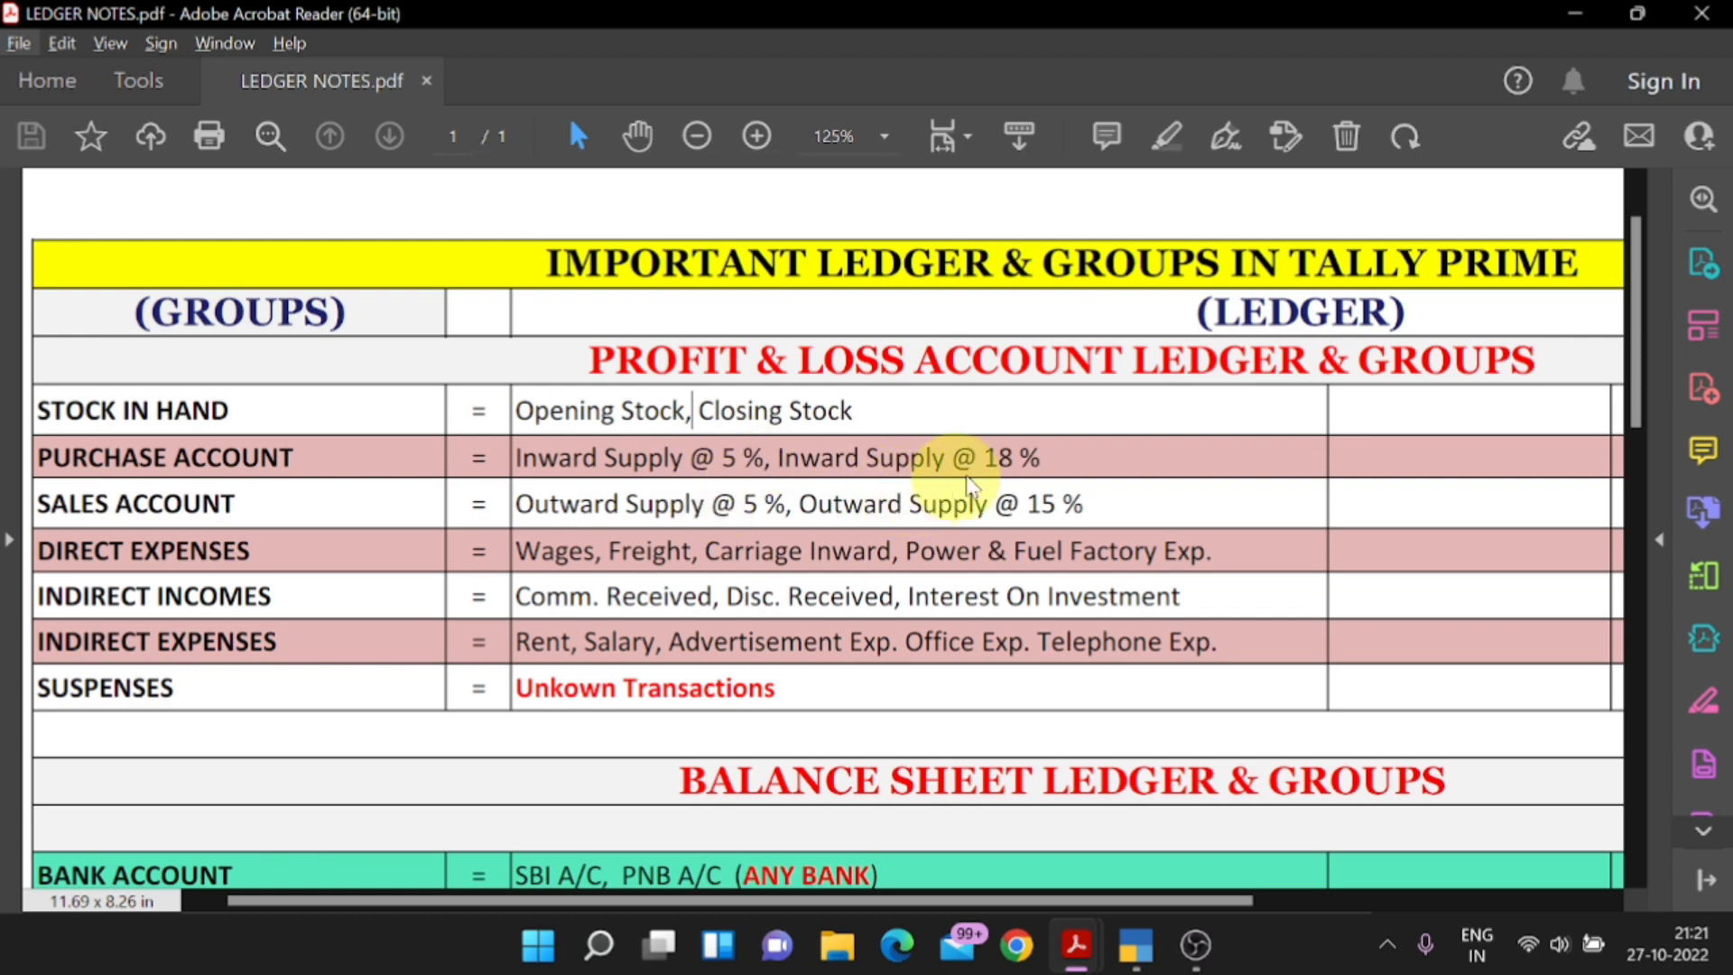
pyautogui.moveTo(1045, 461); pyautogui.dragTo(778, 459)
pyautogui.hotkey('alt', 'Tab')
pyautogui.write('IN')
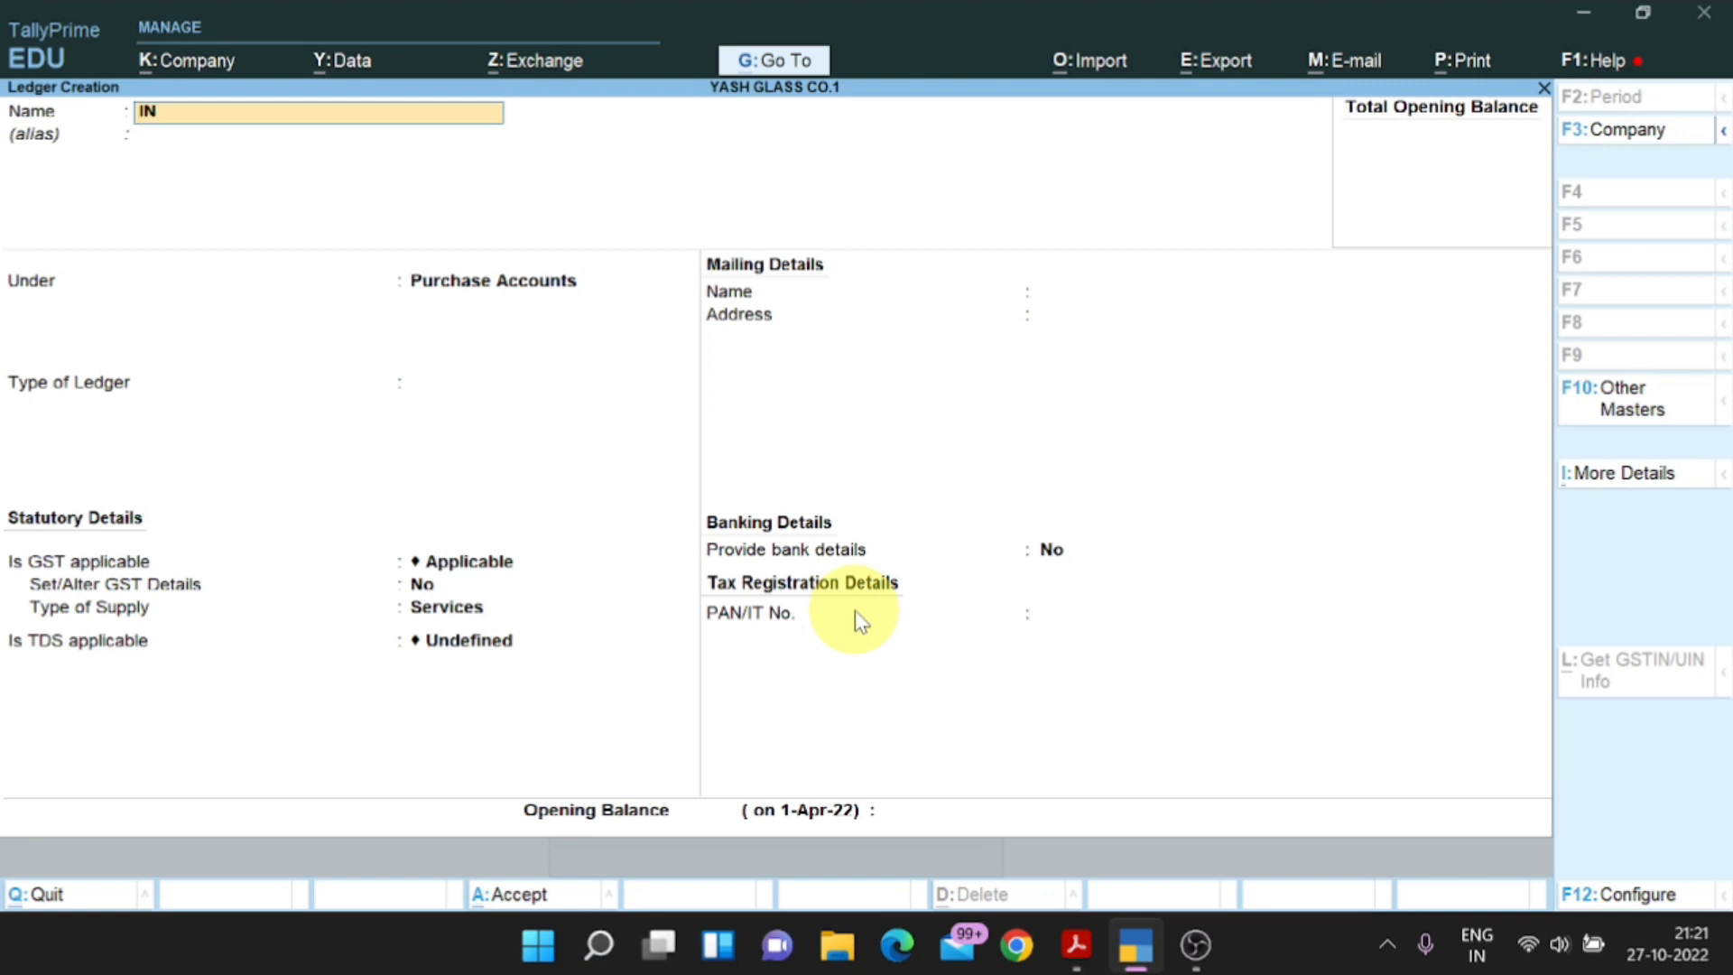
pyautogui.write('WARD SUPPLY @ 1')
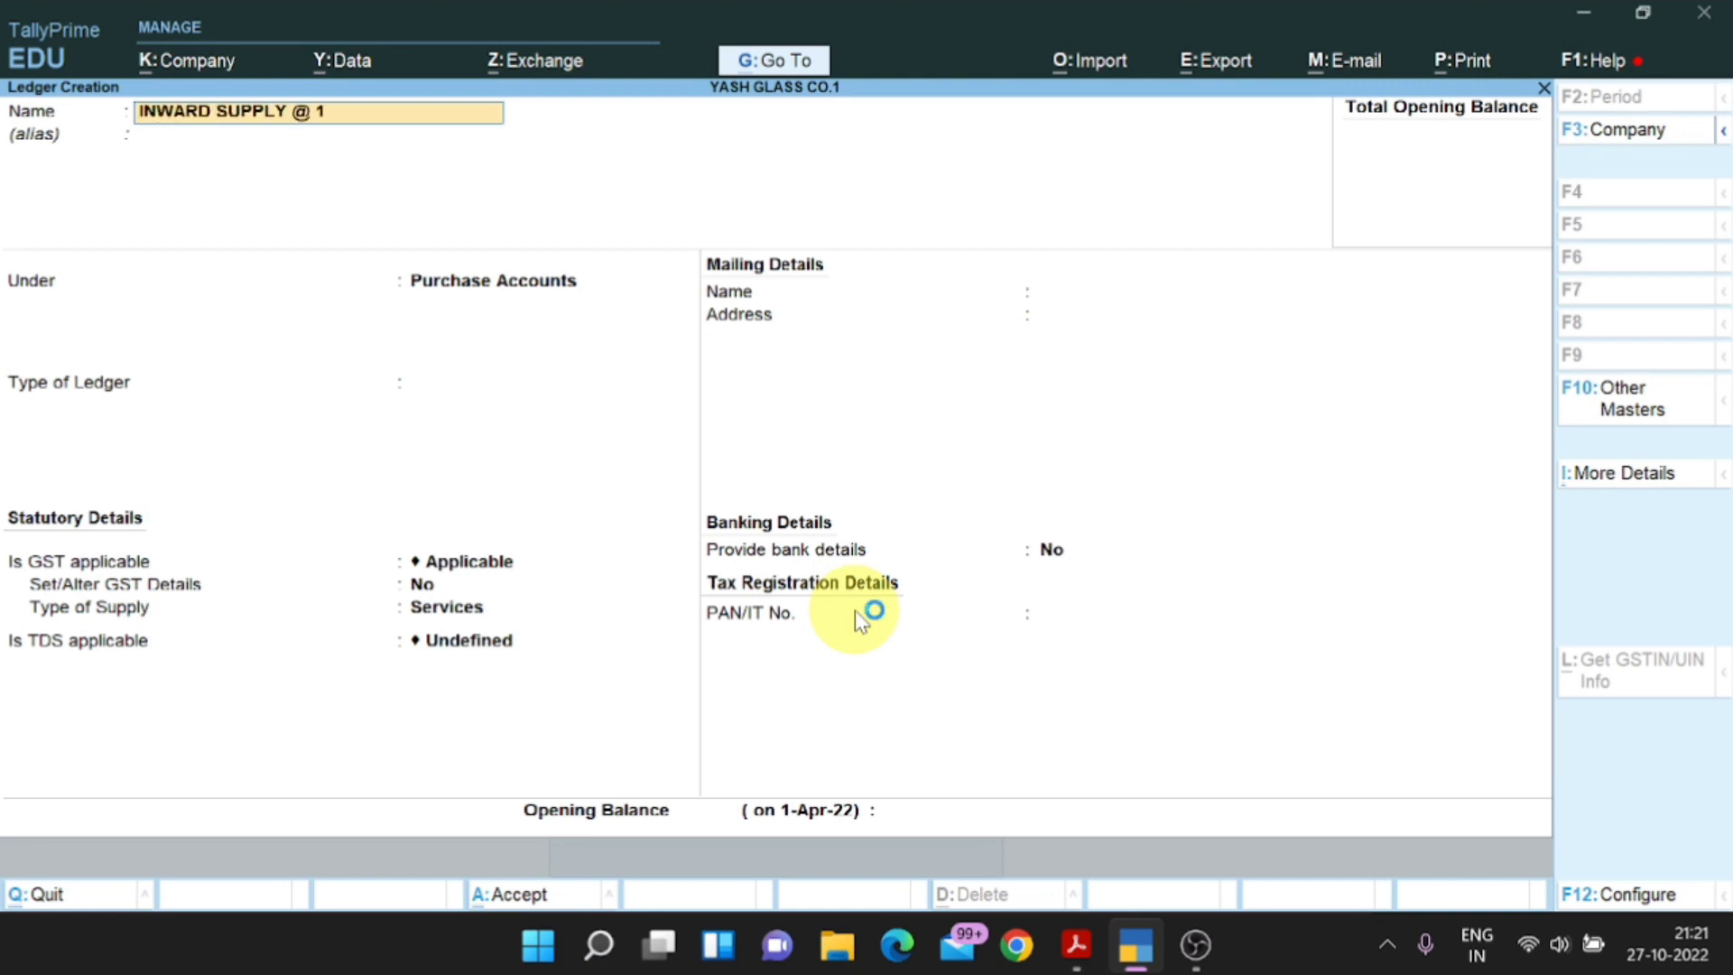
pyautogui.write('8 %')
pyautogui.press('Return')
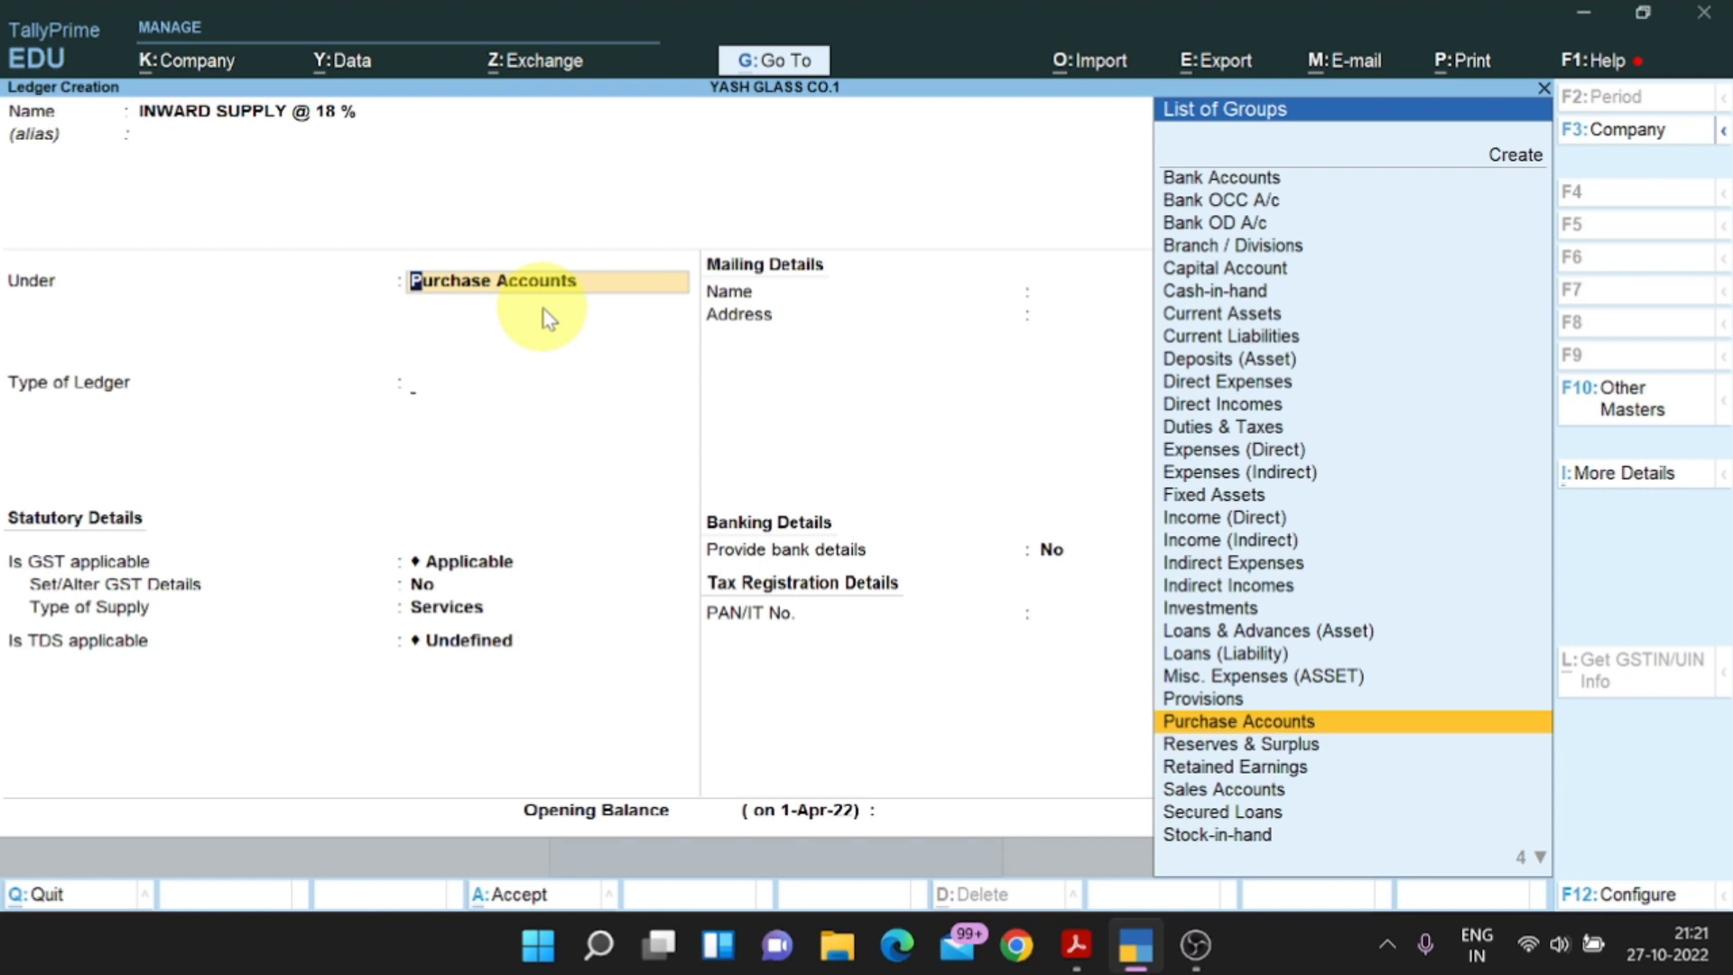
# Keep Purchase Accounts, ledger type Not Applicable and the default statutory and bank settings, and save the INWARD SUPPLY @ 18 % ledger.
pyautogui.press('Return')
pyautogui.press('Return')
pyautogui.press('Return')
pyautogui.press('Return')
pyautogui.press('Return')
pyautogui.press('Return')
pyautogui.press('Return')
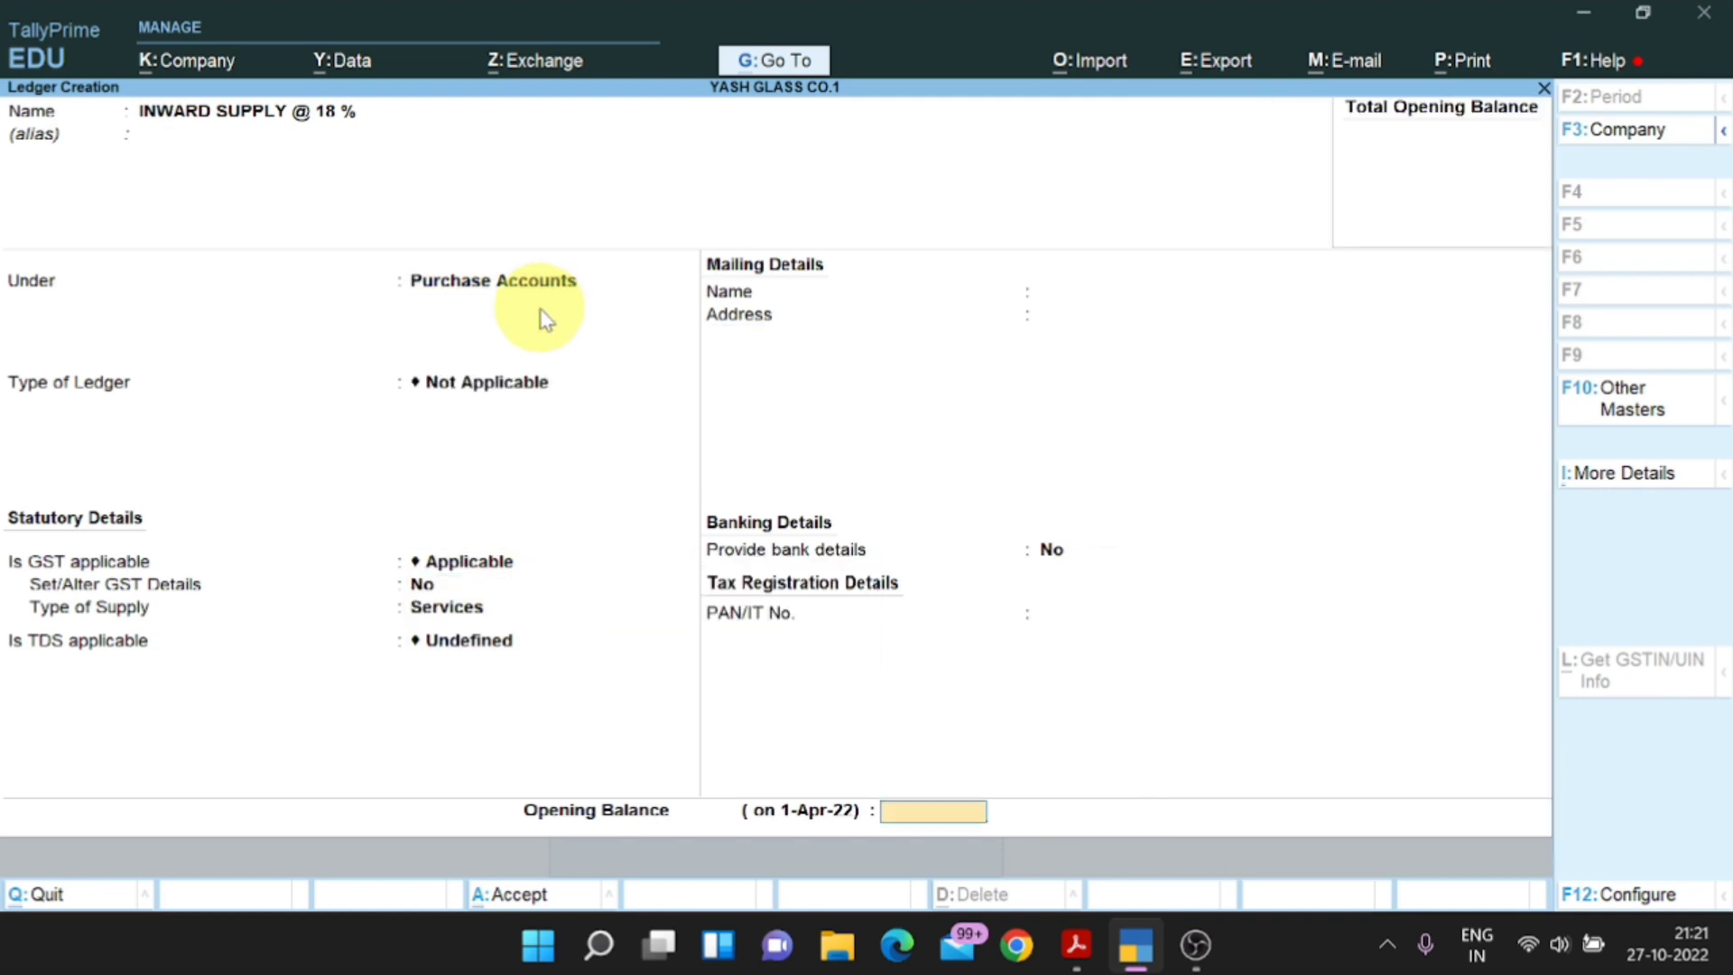
pyautogui.press('Return')
pyautogui.press('Return')
# Check the Sales Account row in LEDGER NOTES.pdf and name the new TallyPrime ledger OUTWARD SUPPLY @ 5 %.
pyautogui.hotkey('alt', 'Tab')
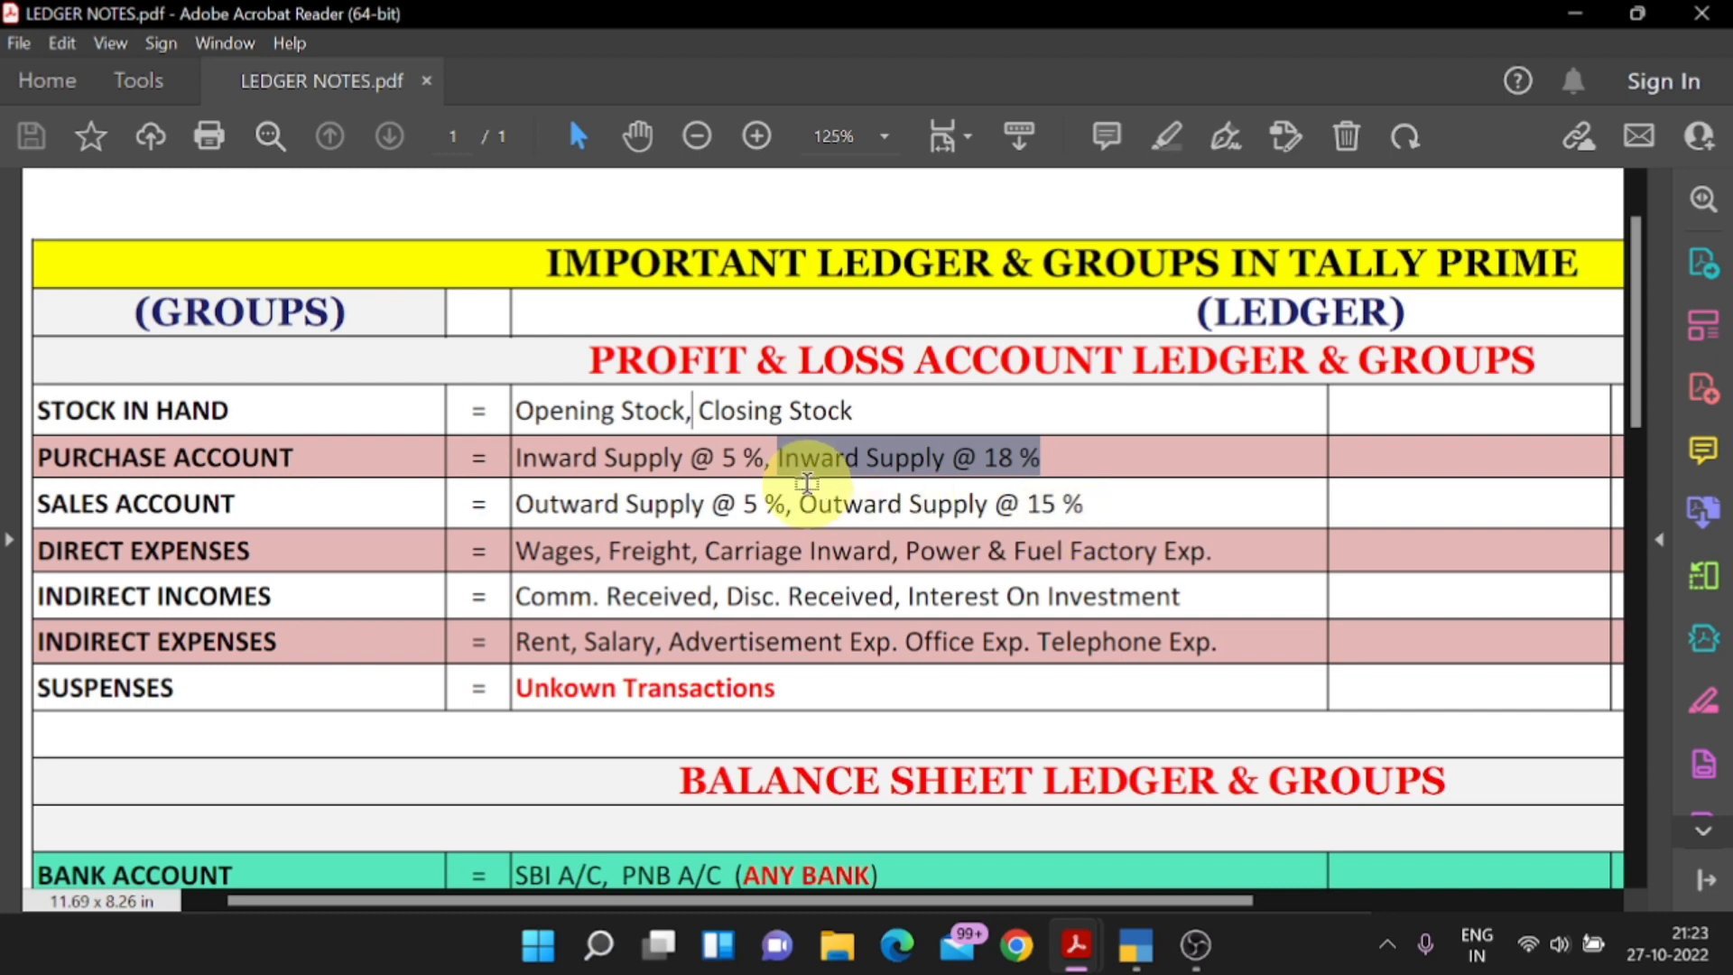
pyautogui.hotkey('alt', 'Tab')
pyautogui.click(890, 435)
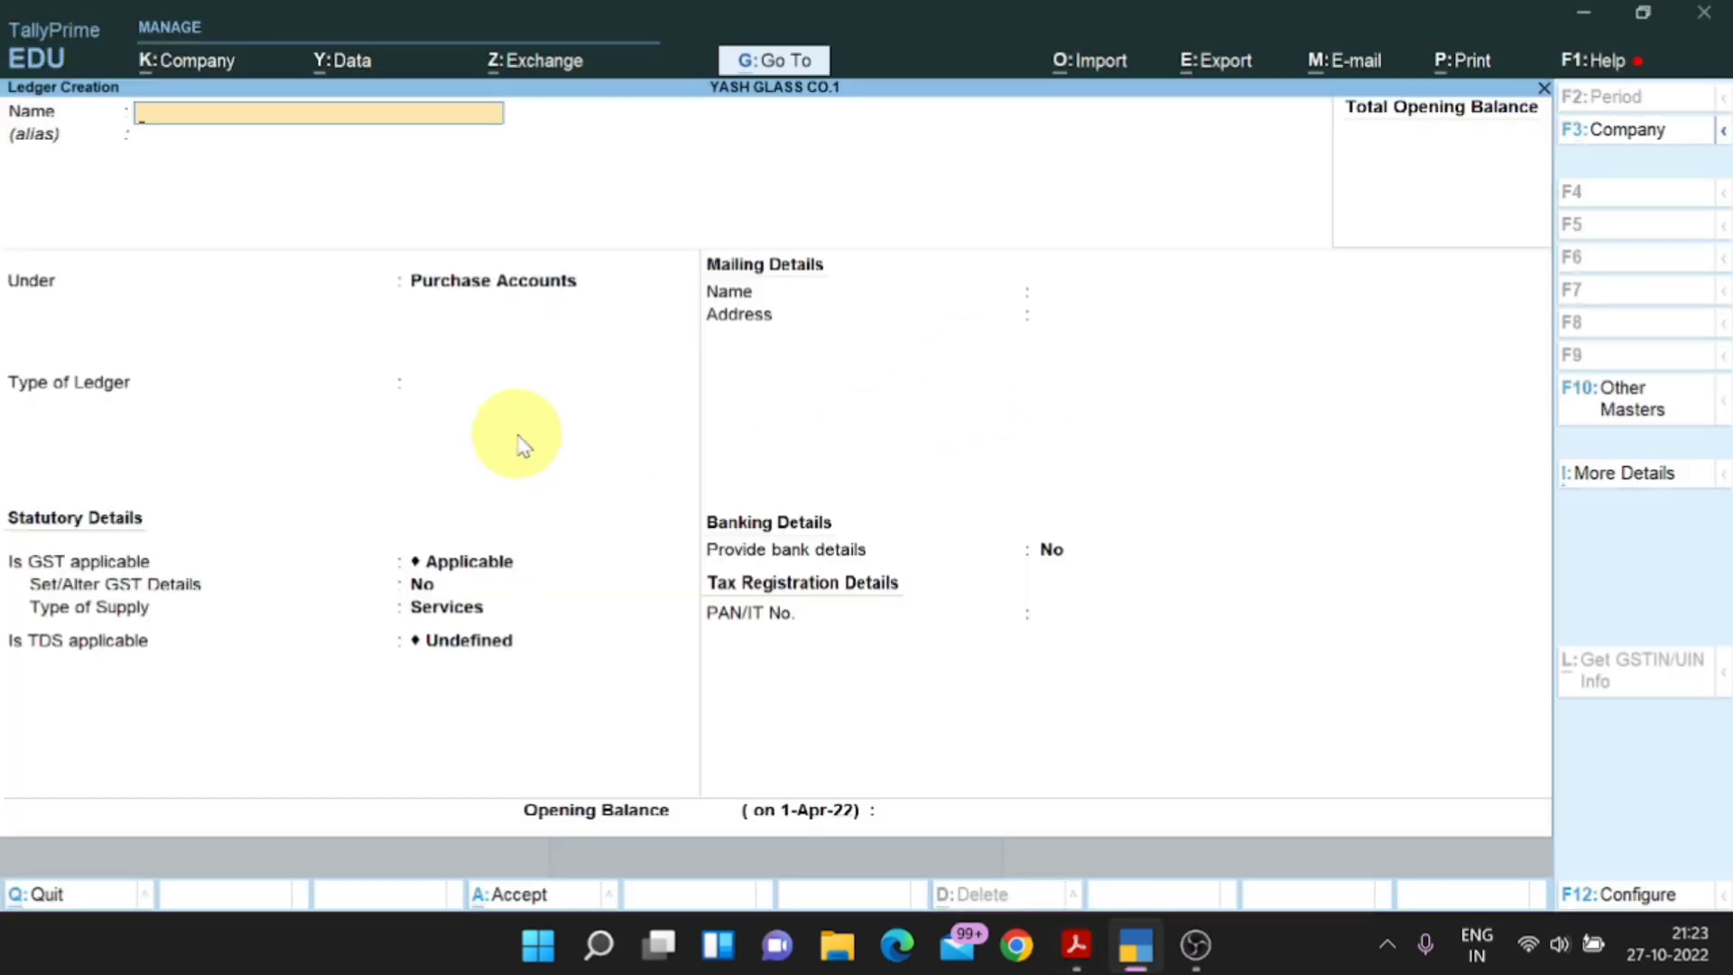
pyautogui.write('OUTWAED')
pyautogui.press('BackSpace')
pyautogui.press('BackSpace')
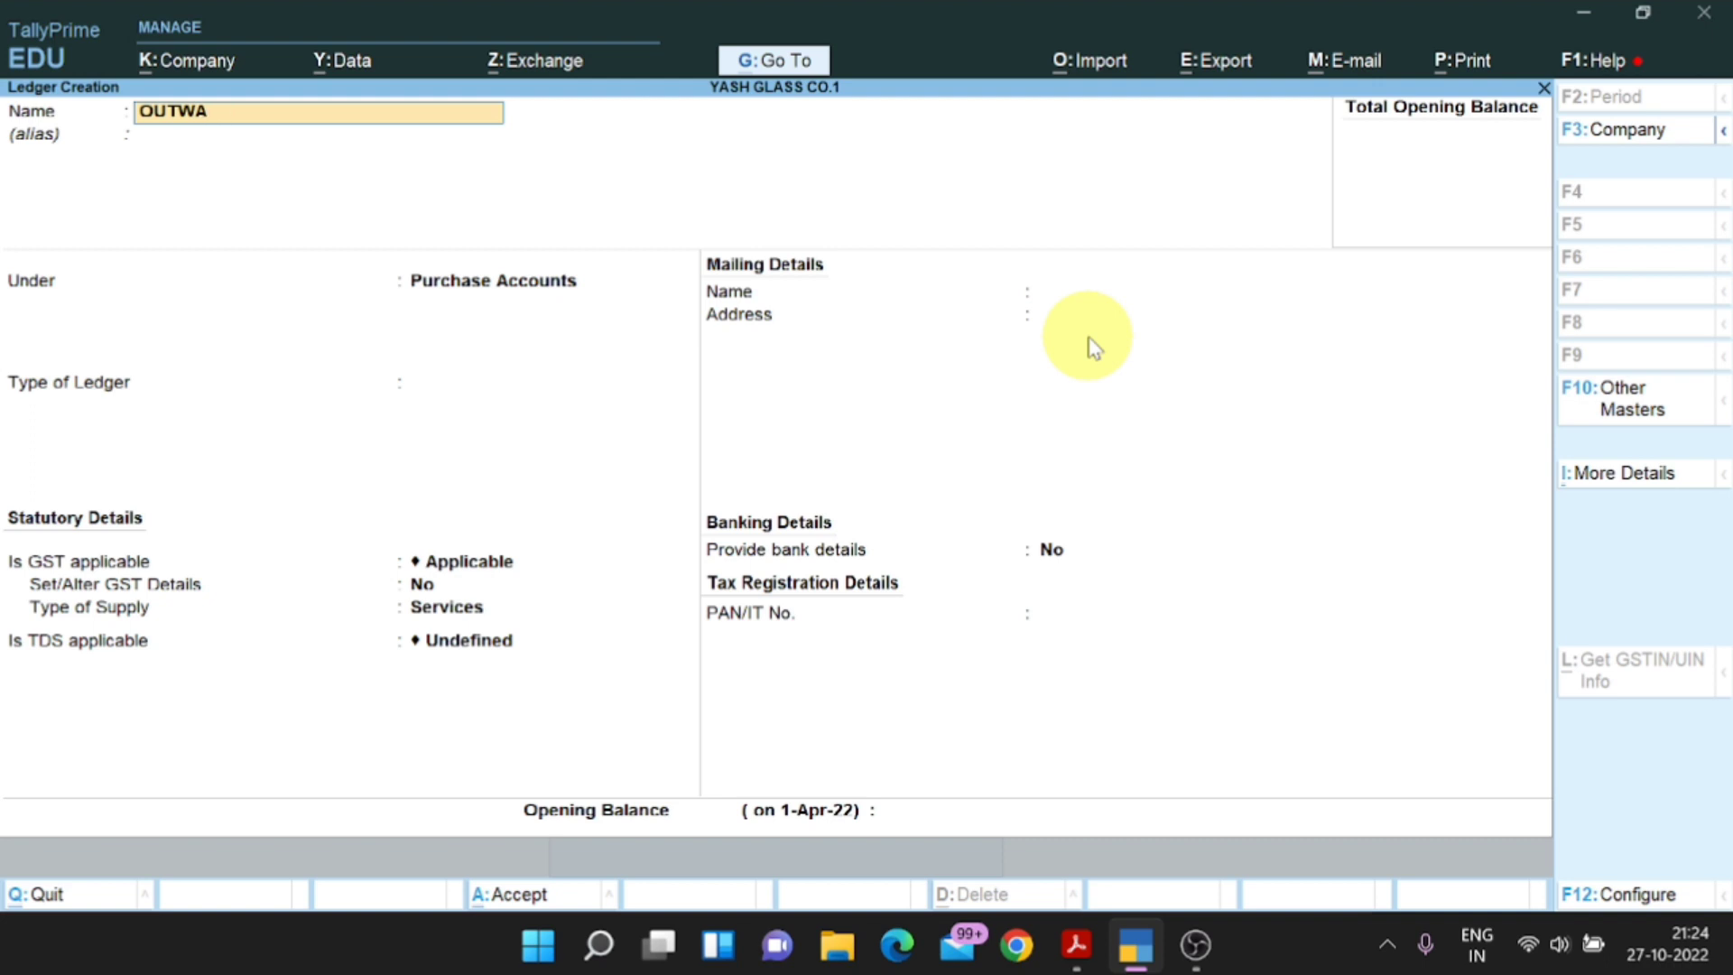
pyautogui.write('RD SUPPLY @ 5 %')
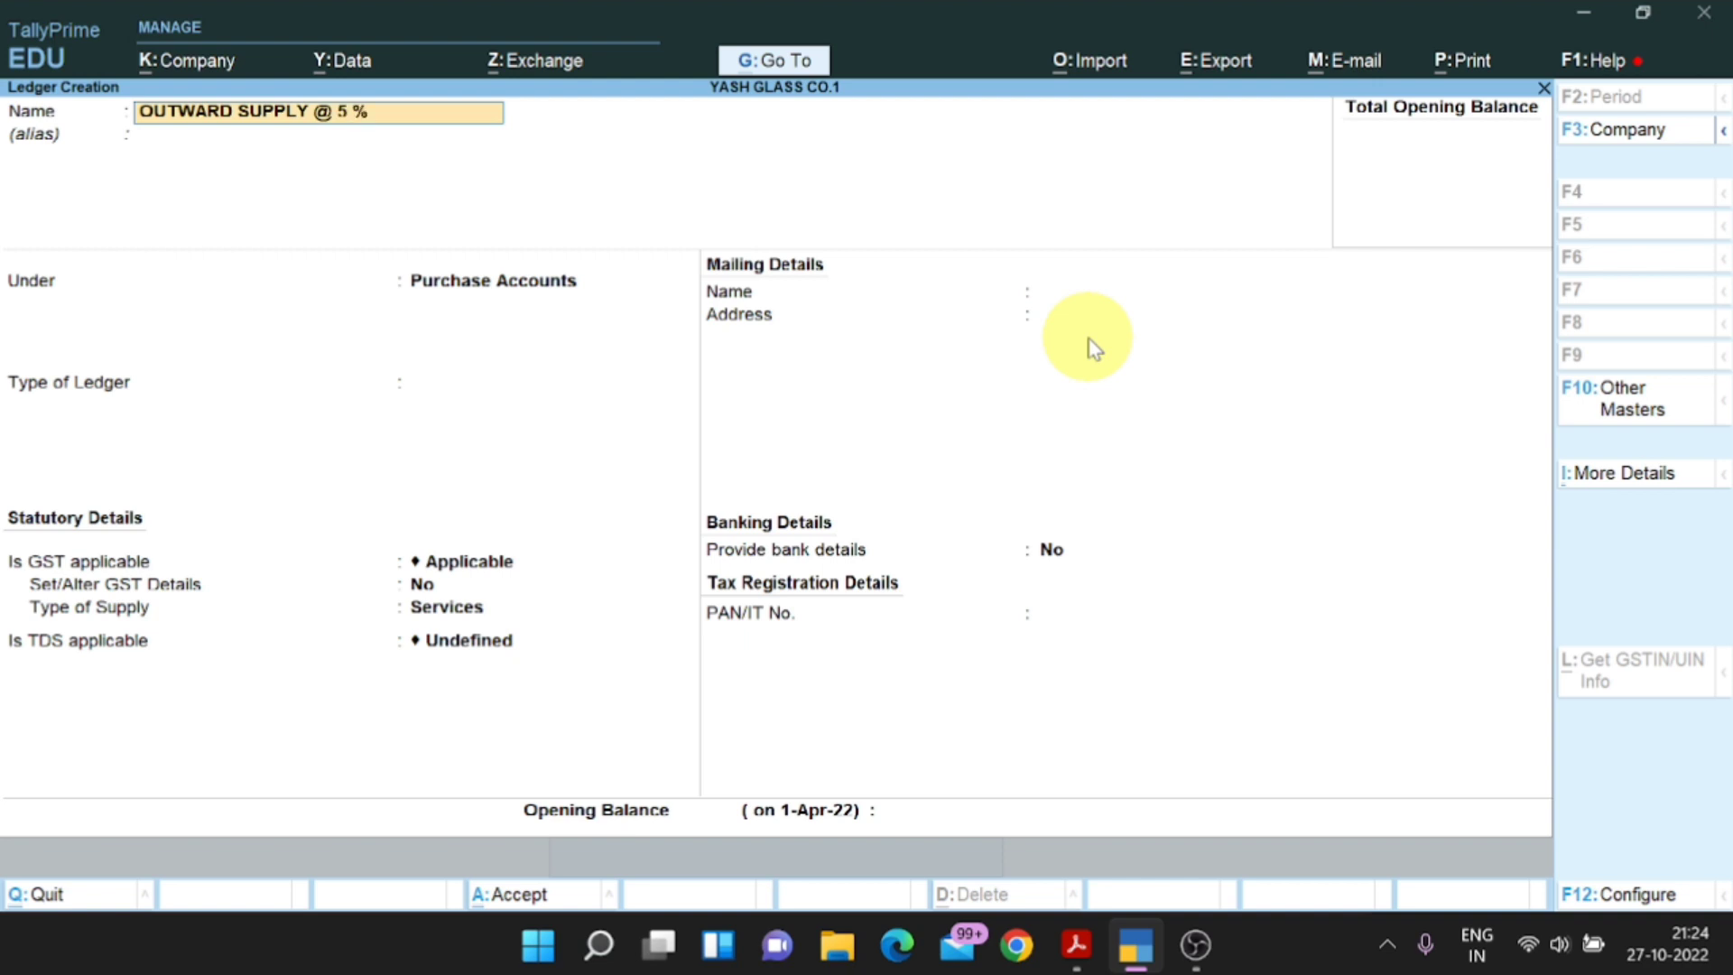
pyautogui.press('Return')
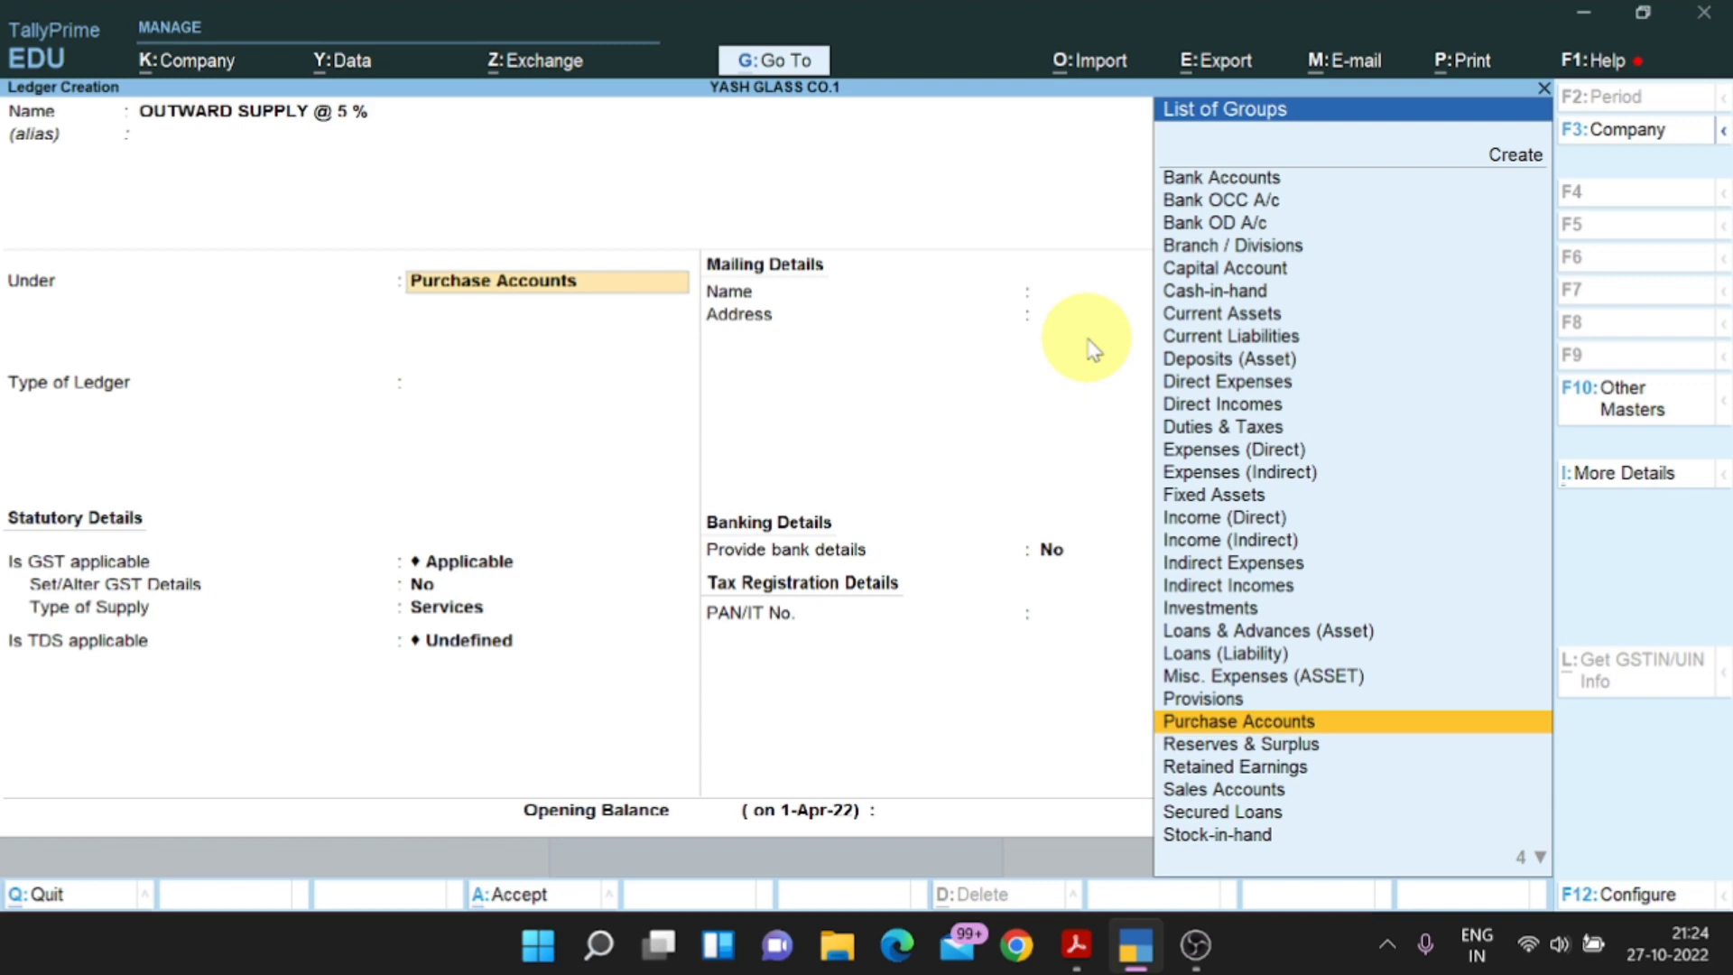
# Place the OUTWARD SUPPLY @ 5 % ledger under Sales Accounts, keep type Not Applicable and the remaining defaults, and save it.
pyautogui.write('SALS')
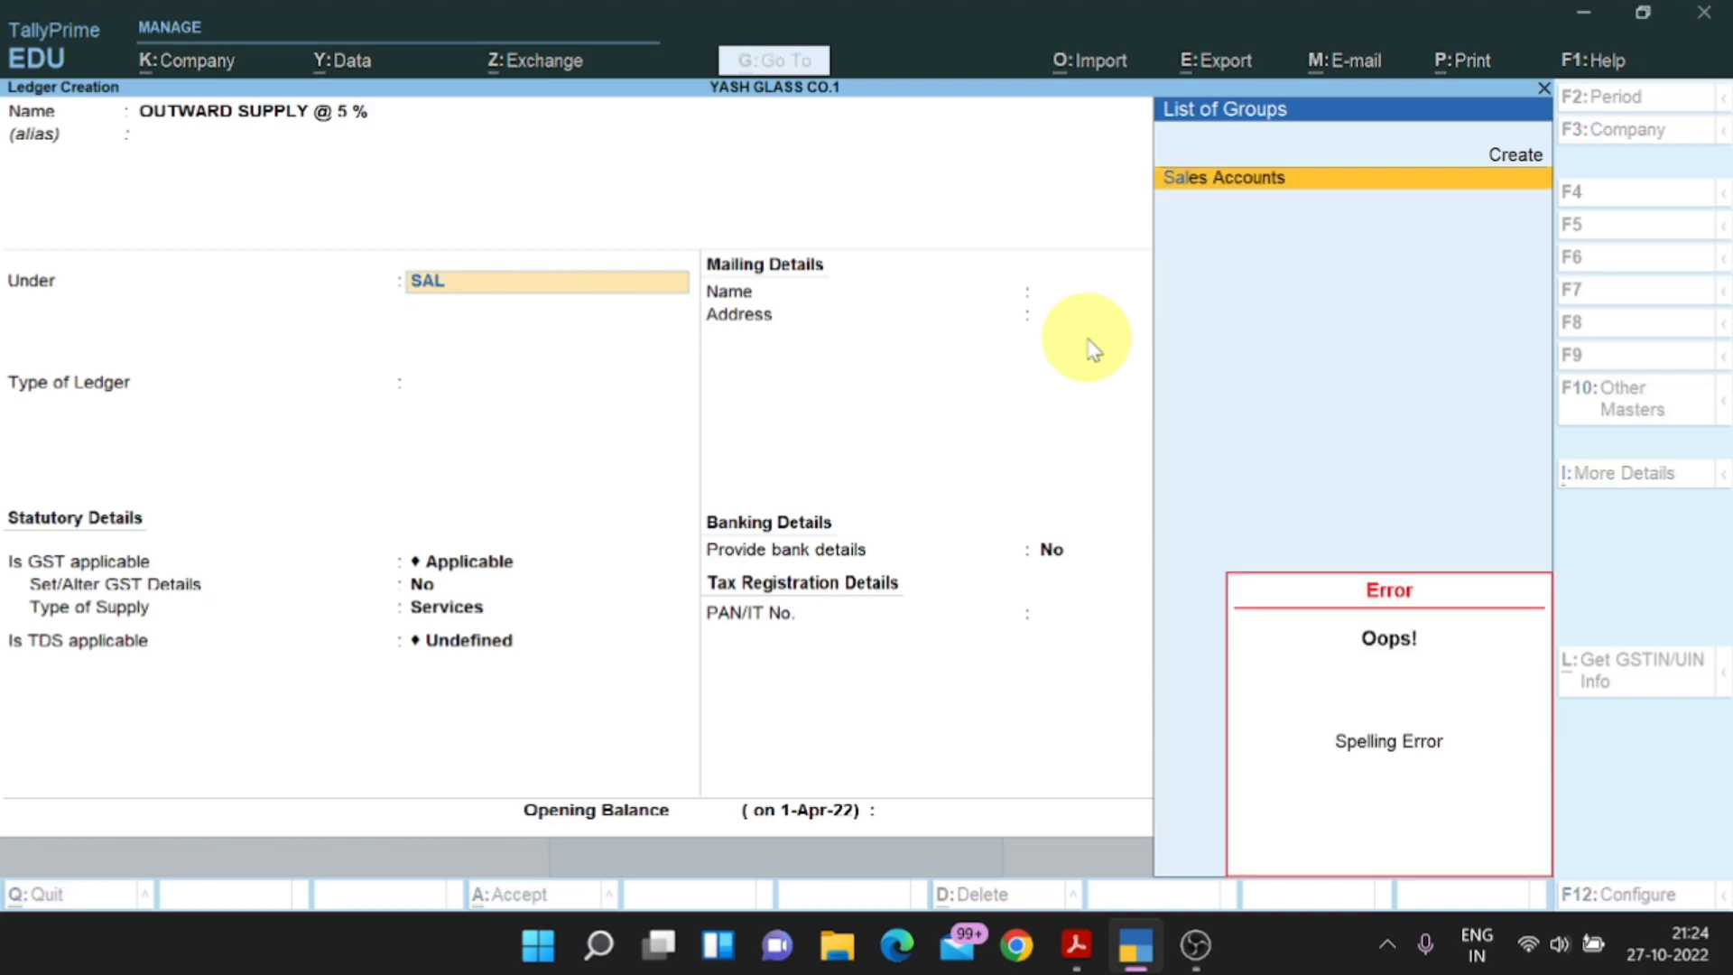
pyautogui.press('Escape')
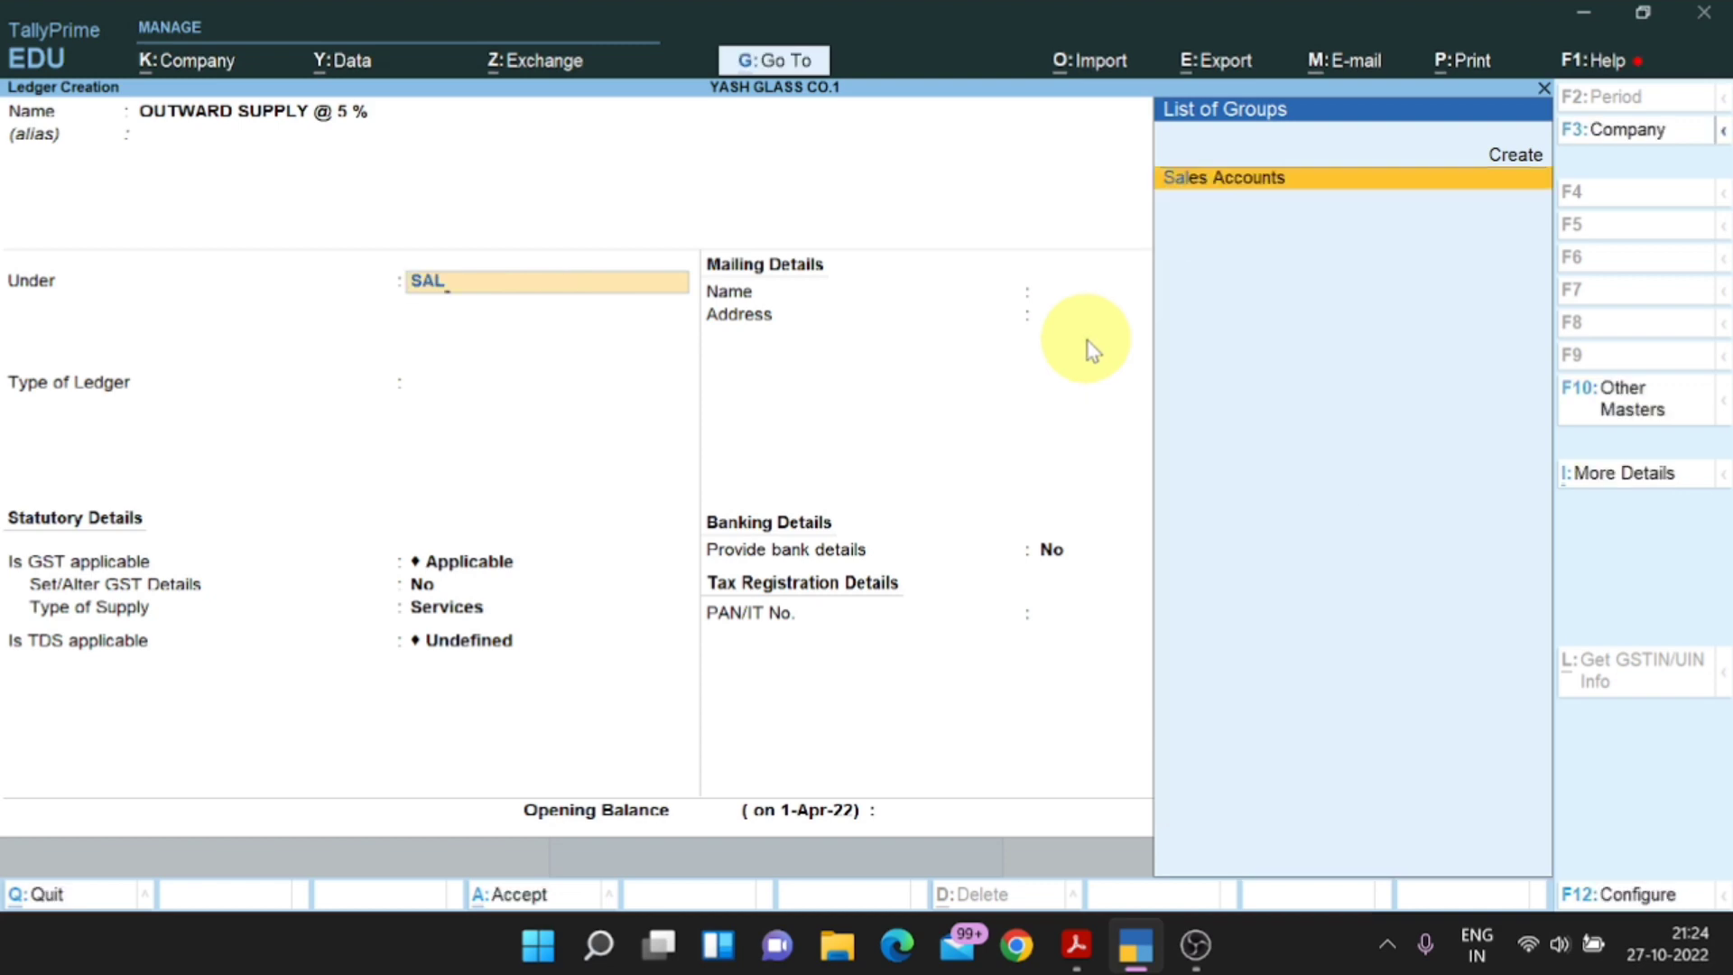
pyautogui.click(1396, 179)
pyautogui.press('Return')
pyautogui.press('Return')
pyautogui.press('Return')
pyautogui.press('Return')
pyautogui.press('Return')
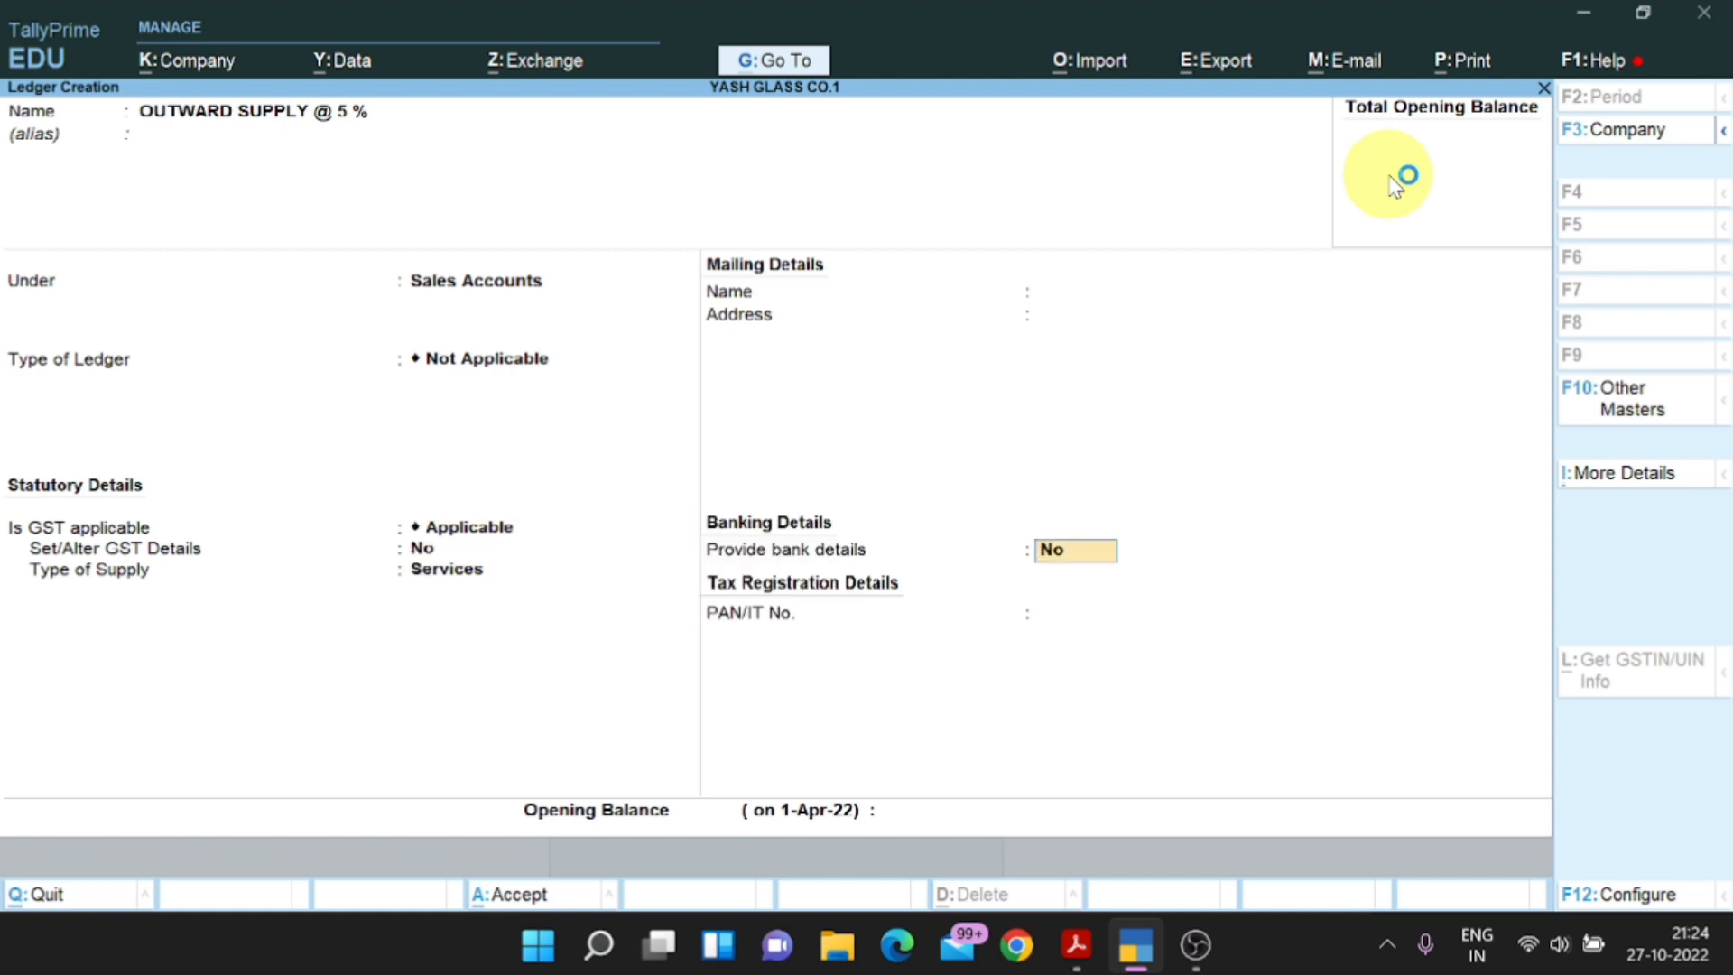
pyautogui.press('Return')
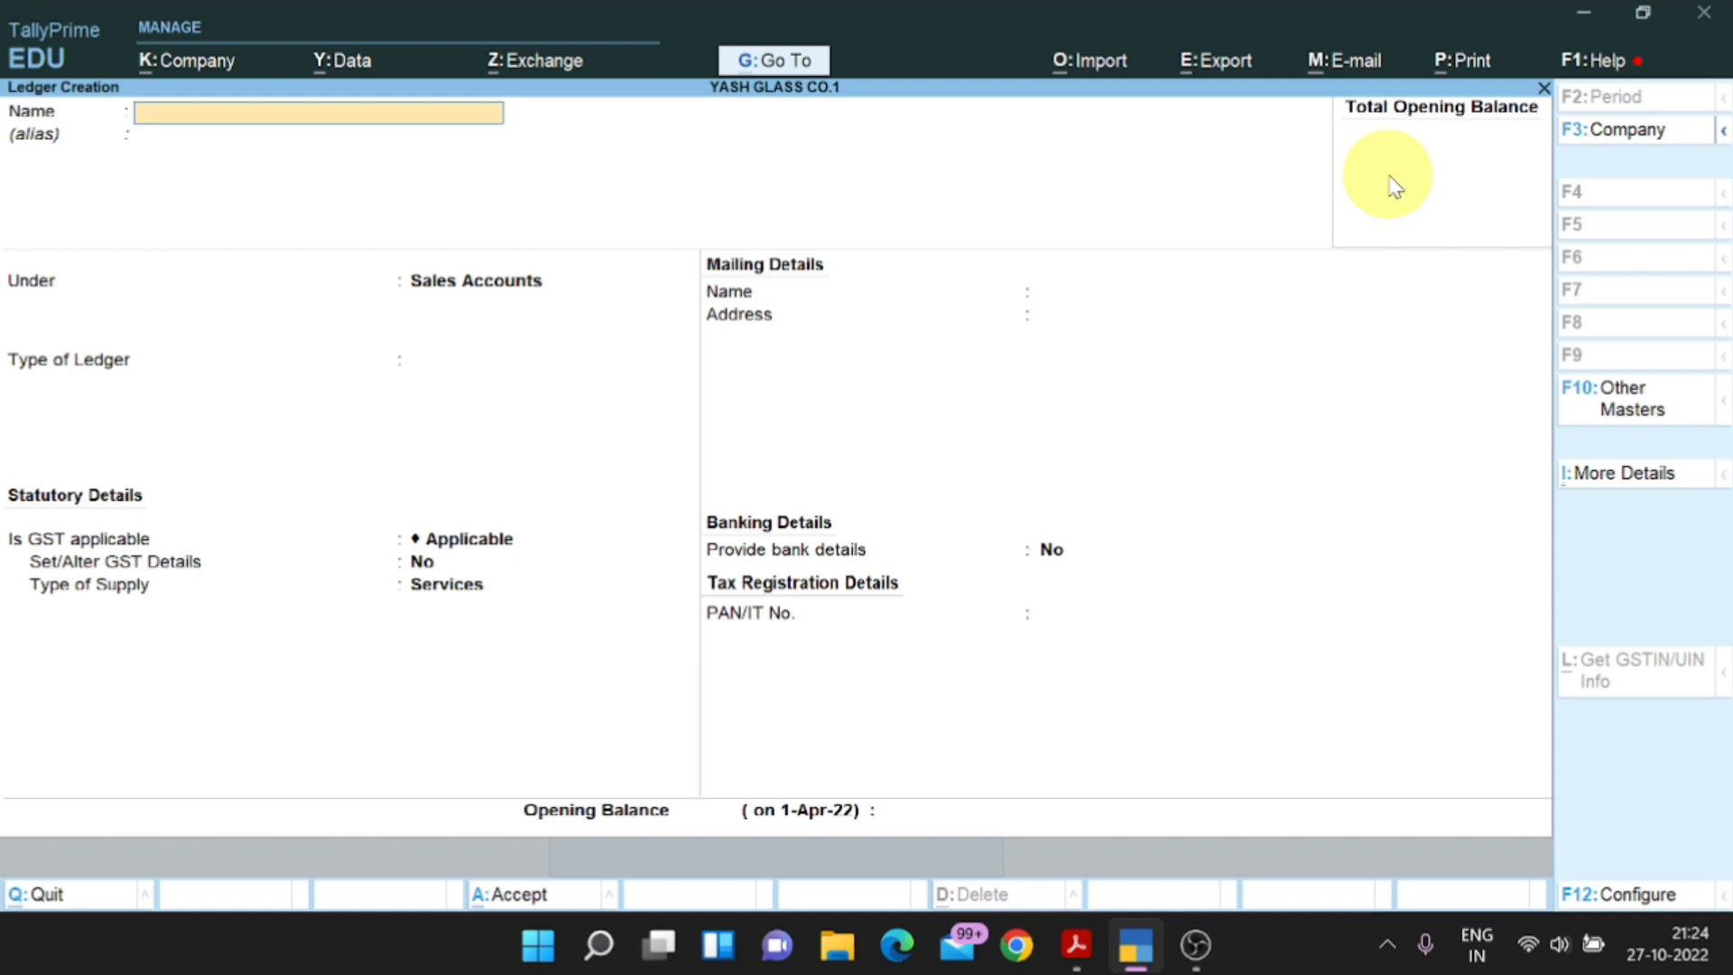
# Name the next ledger OUTWARD SUPPLY @ 18 % without an alias.
pyautogui.write('OUTWARD SUPPLY')
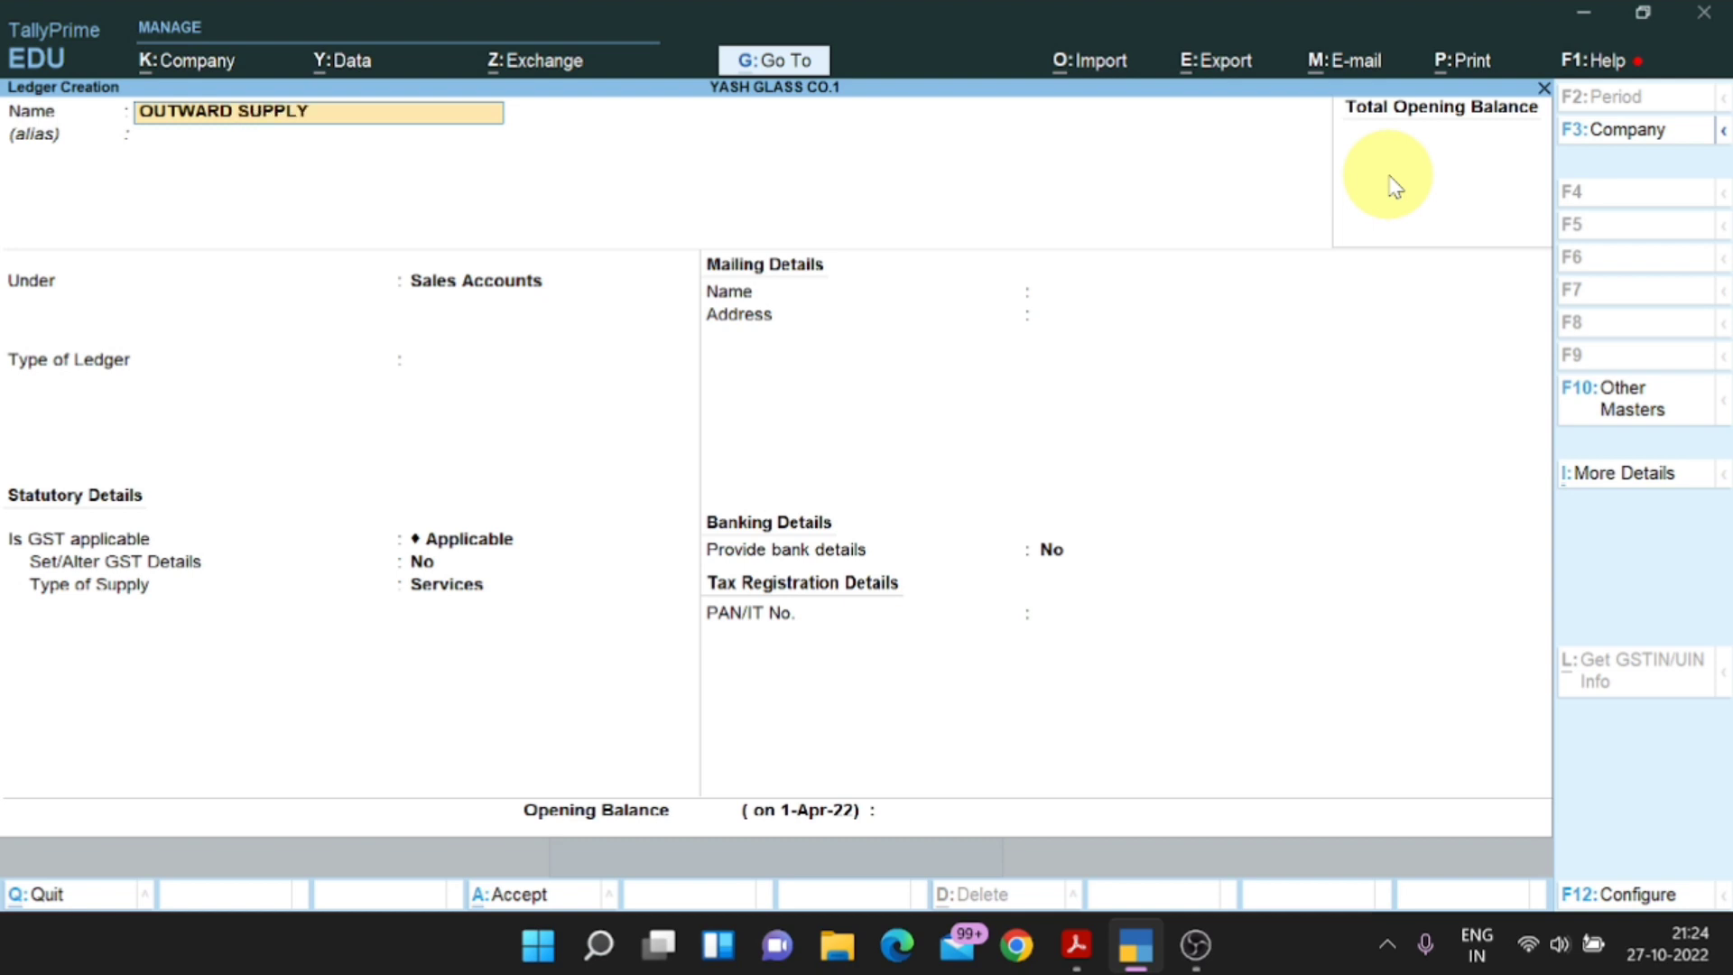
pyautogui.write(' @ 18 $')
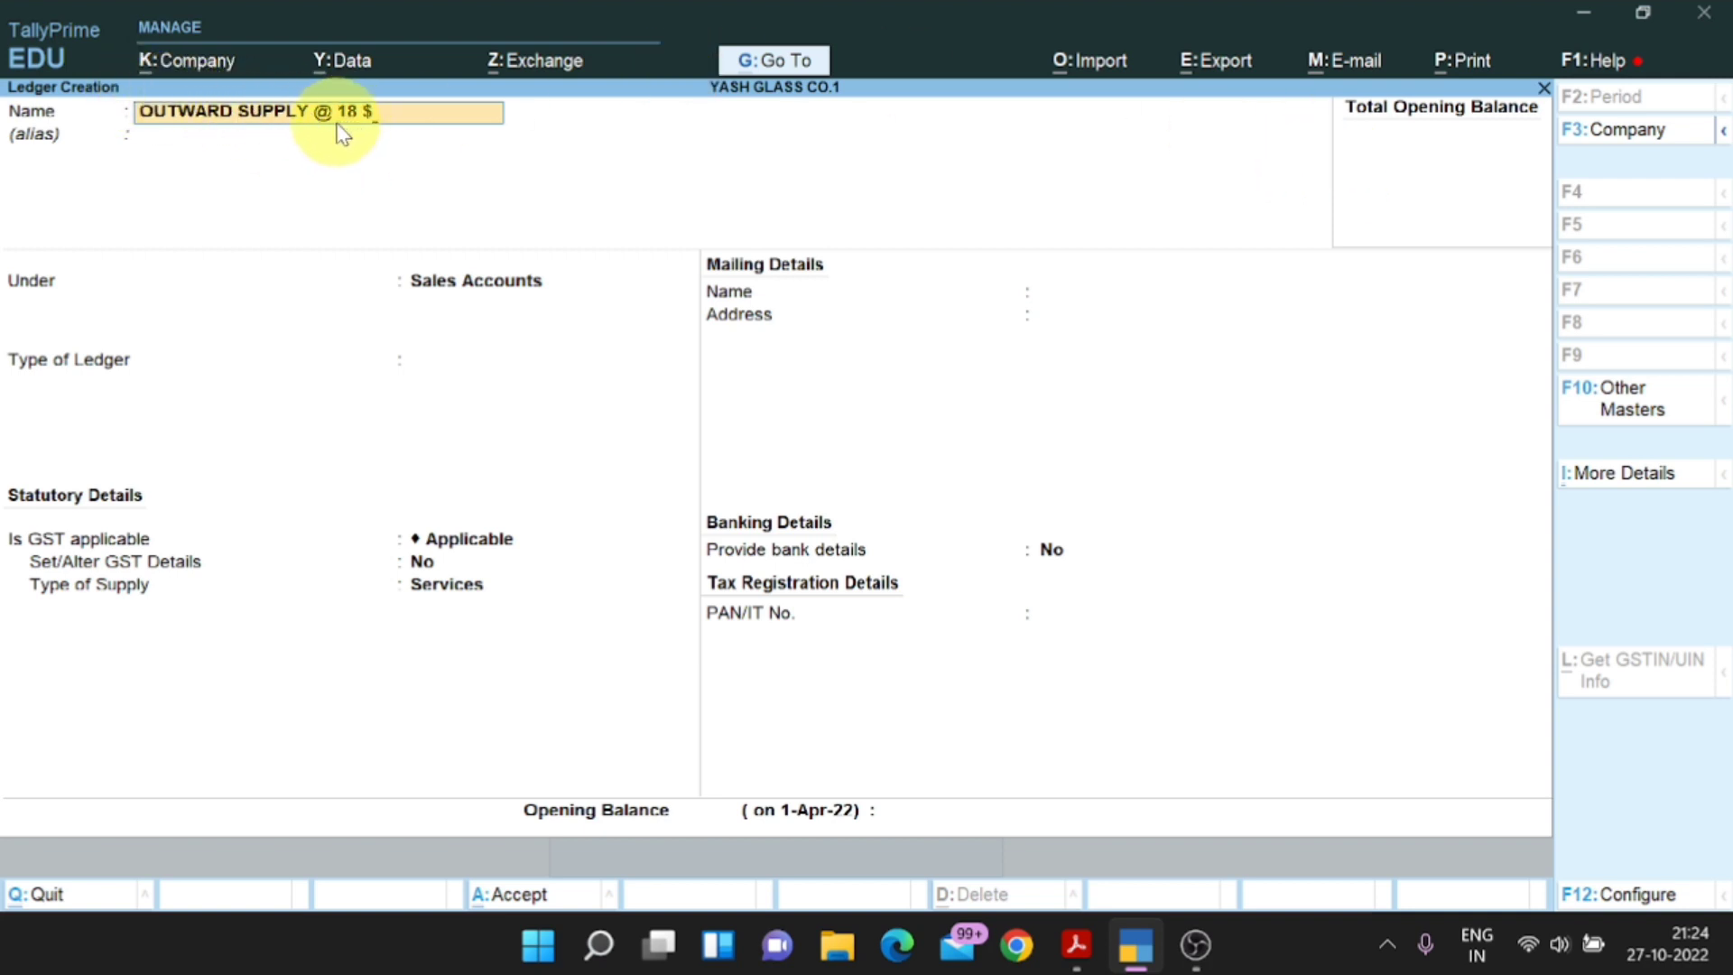
pyautogui.press('BackSpace')
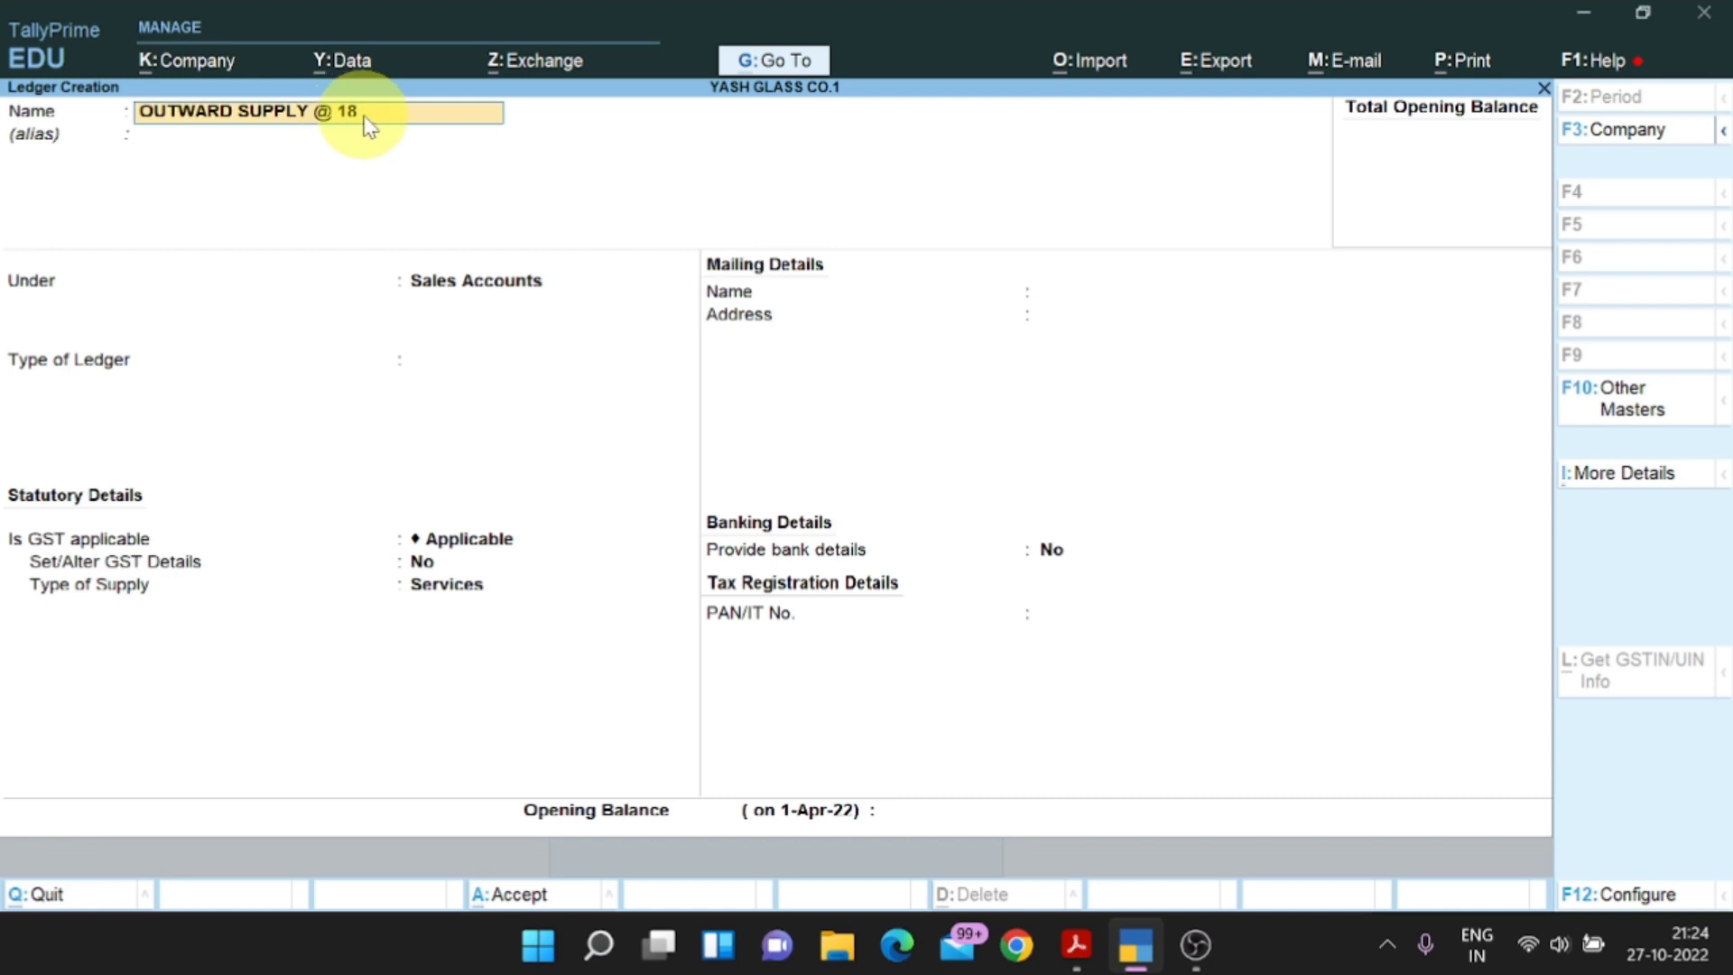
pyautogui.write('%')
pyautogui.press('Return')
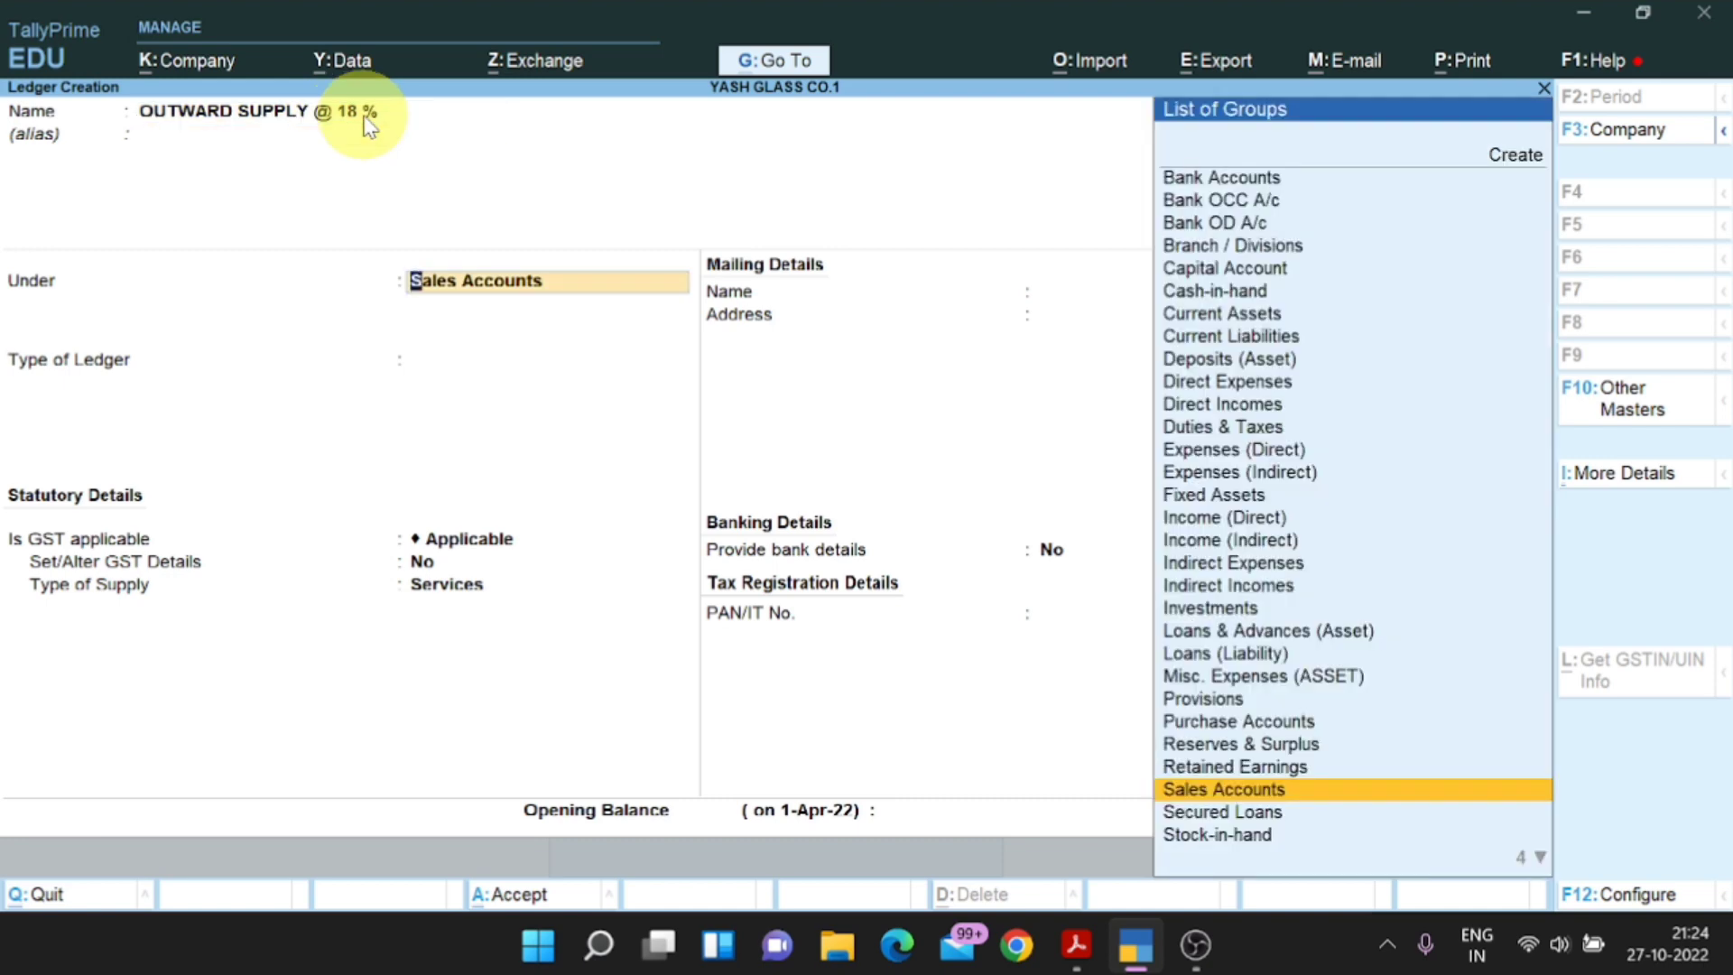
# Keep Sales Accounts, ledger type Not Applicable and the default GST and bank settings, and save the OUTWARD SUPPLY @ 18 % ledger.
pyautogui.press('Return')
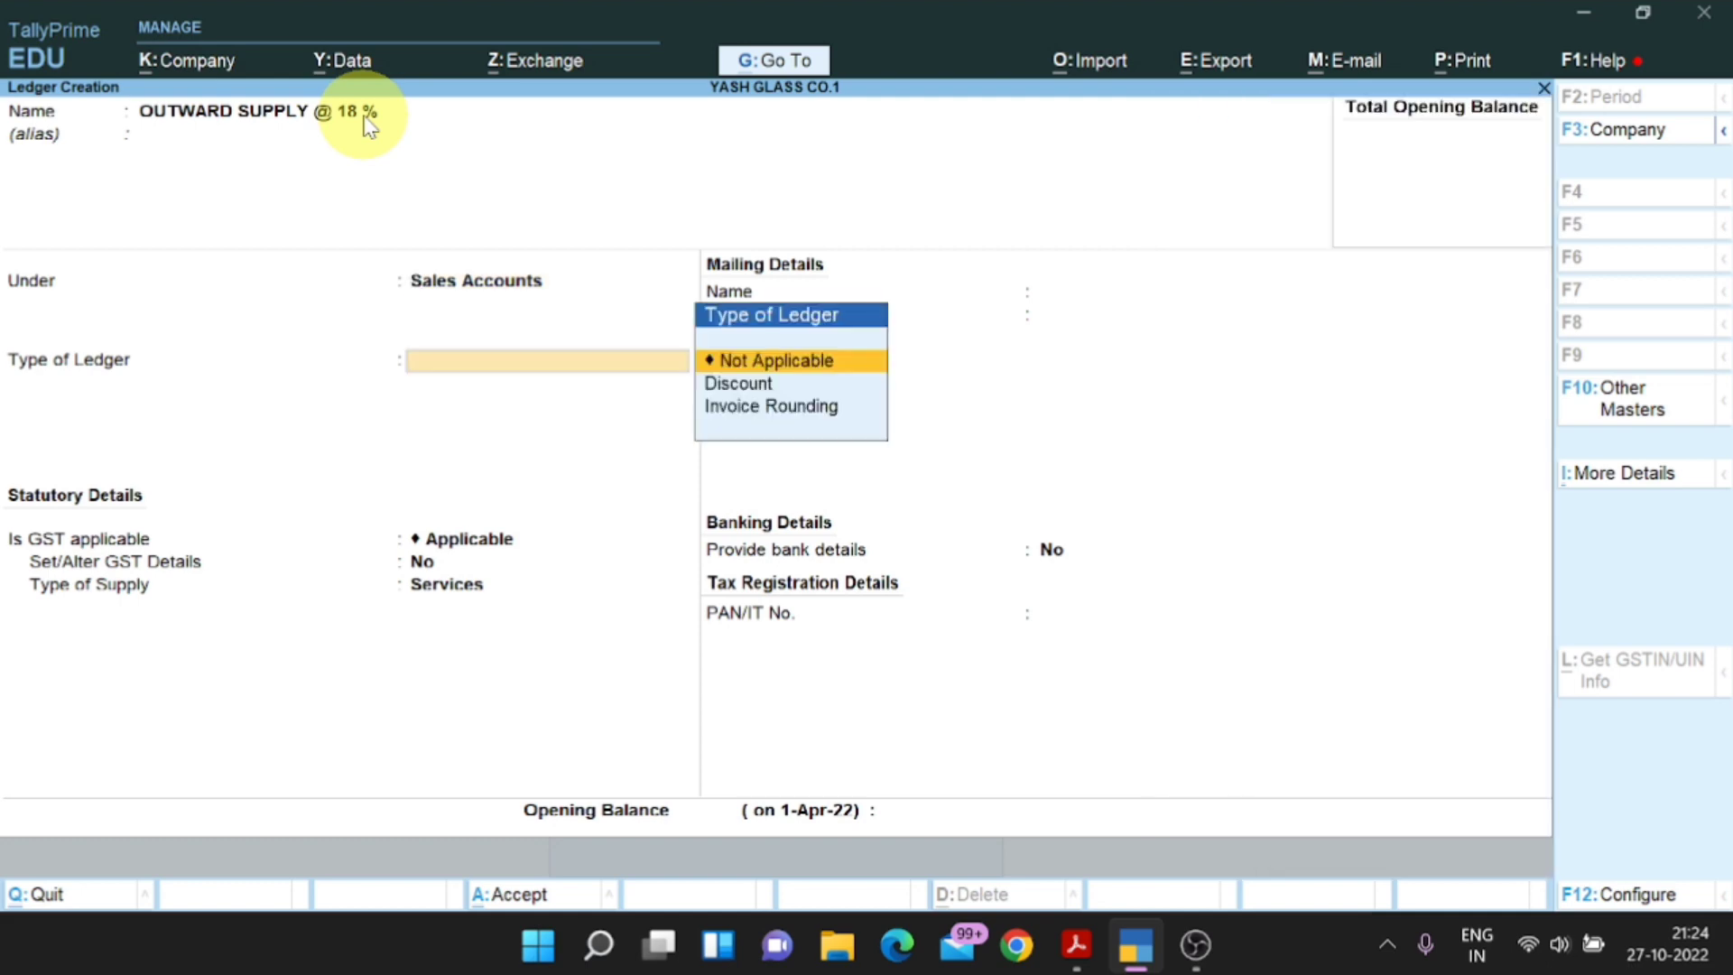
pyautogui.press('Return')
pyautogui.press('Return')
pyautogui.press('Return')
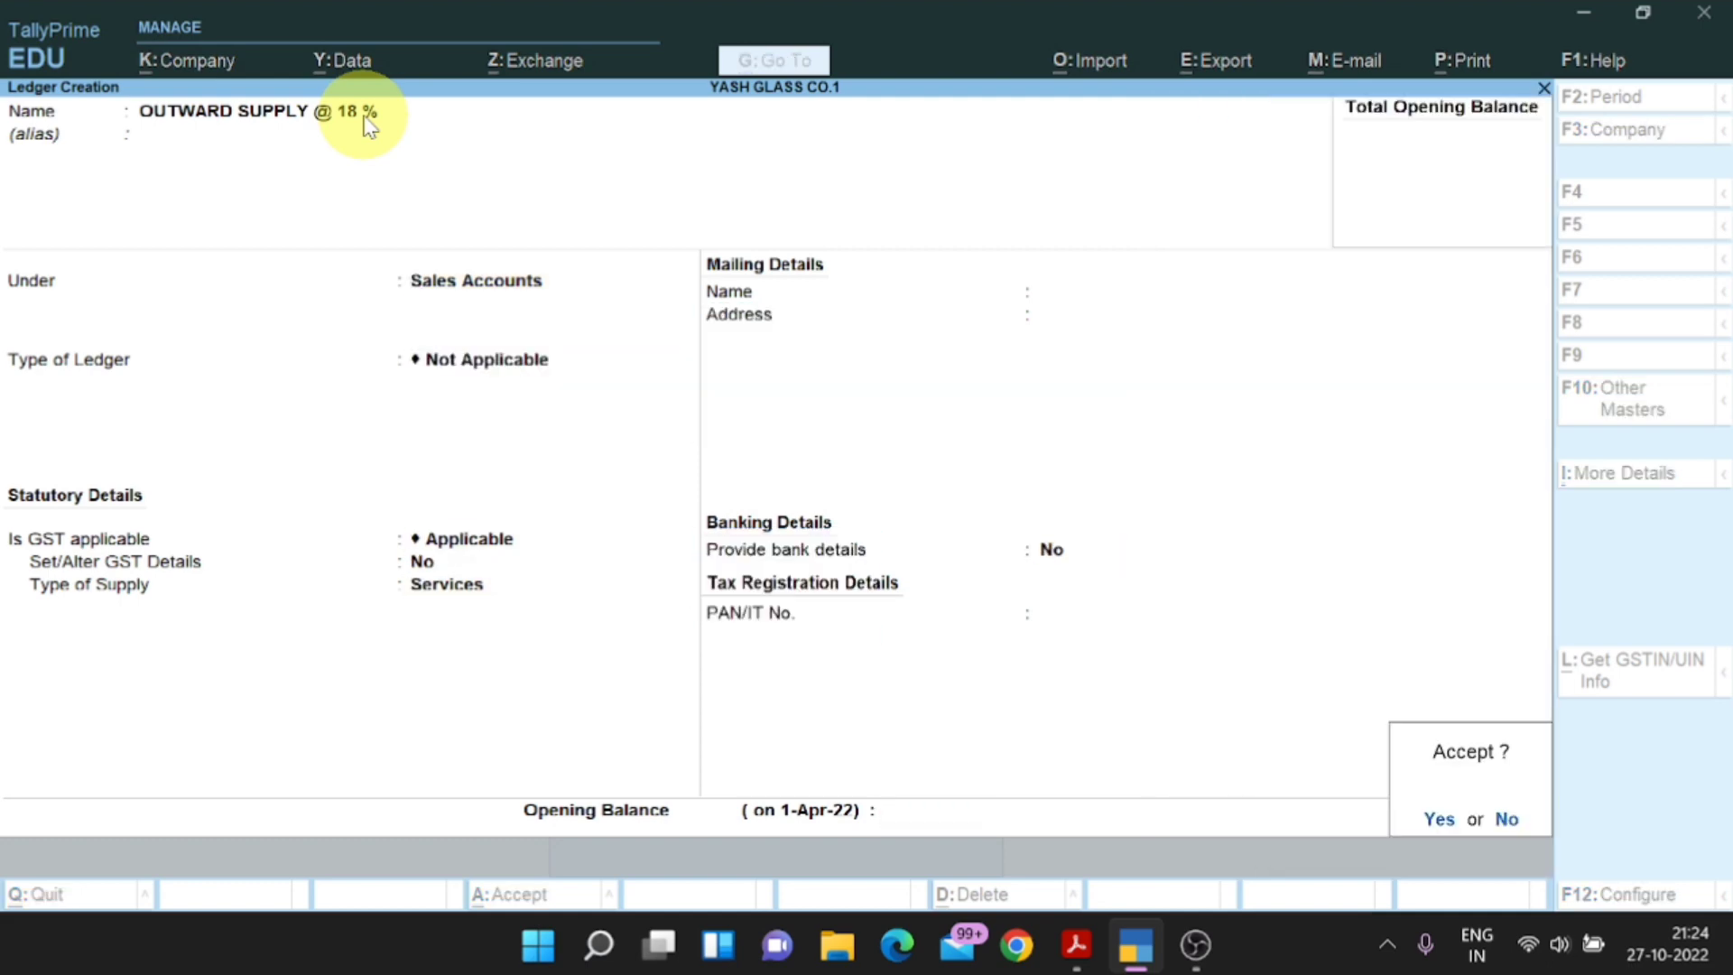
pyautogui.press('Return')
# Switch to LEDGER NOTES.pdf and review the ledgers listed in the Direct Expenses row.
pyautogui.hotkey('alt', 'Tab')
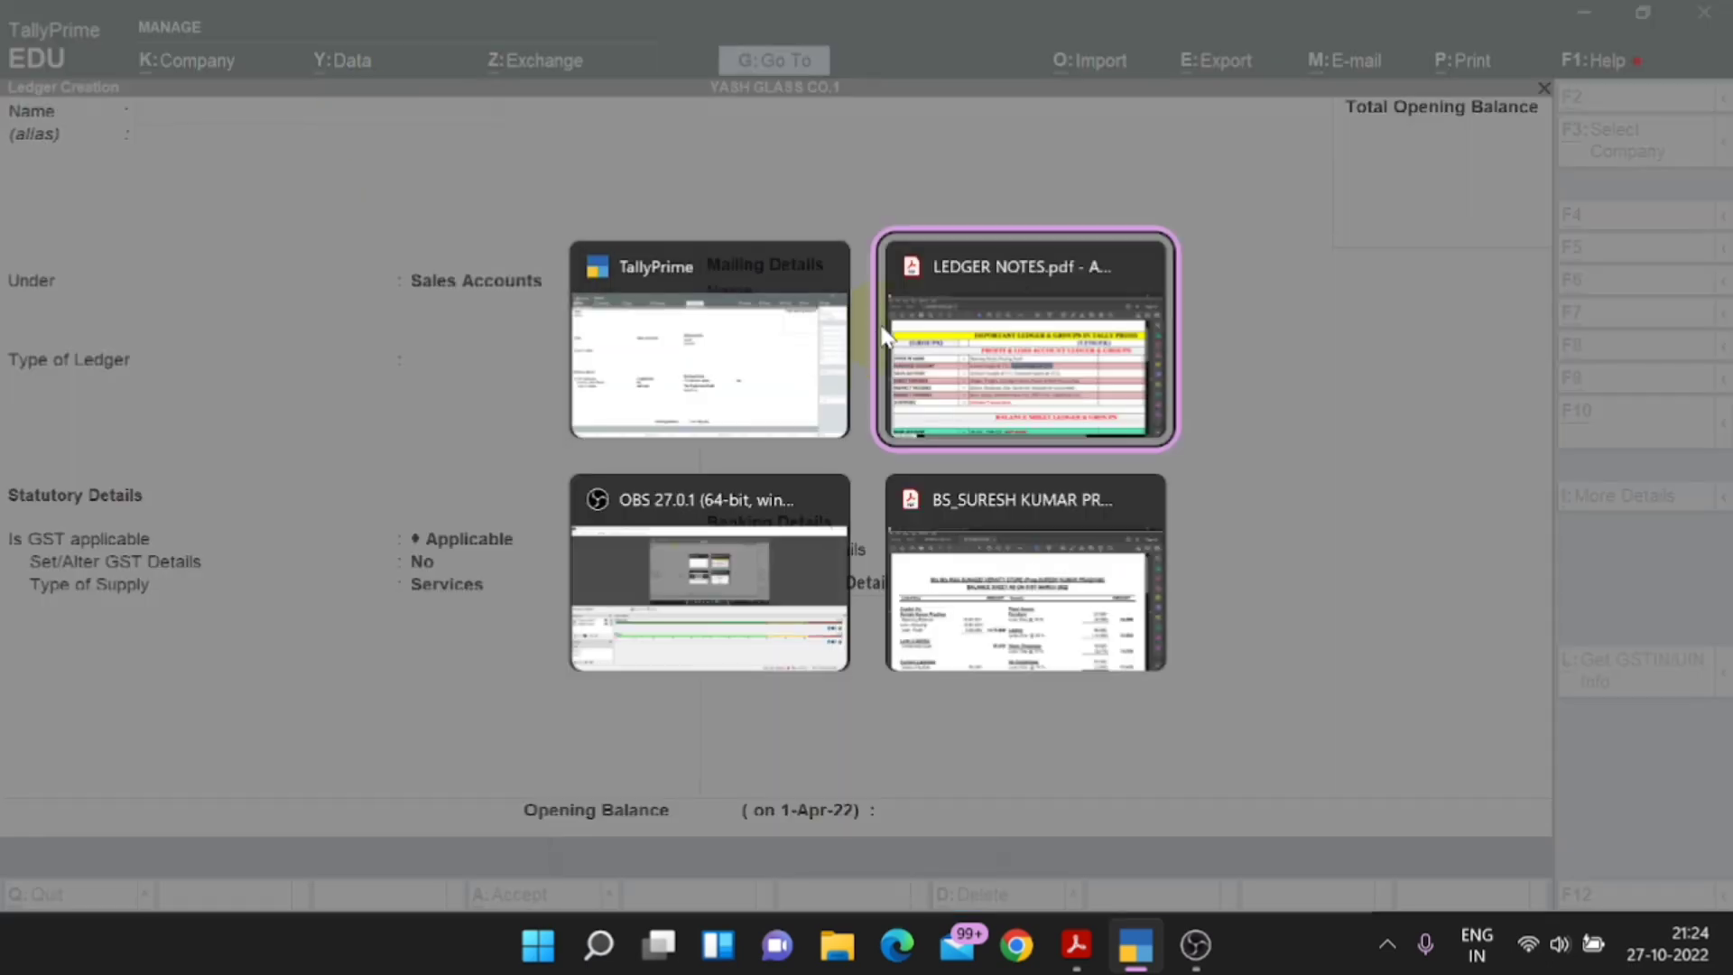
pyautogui.click(1024, 361)
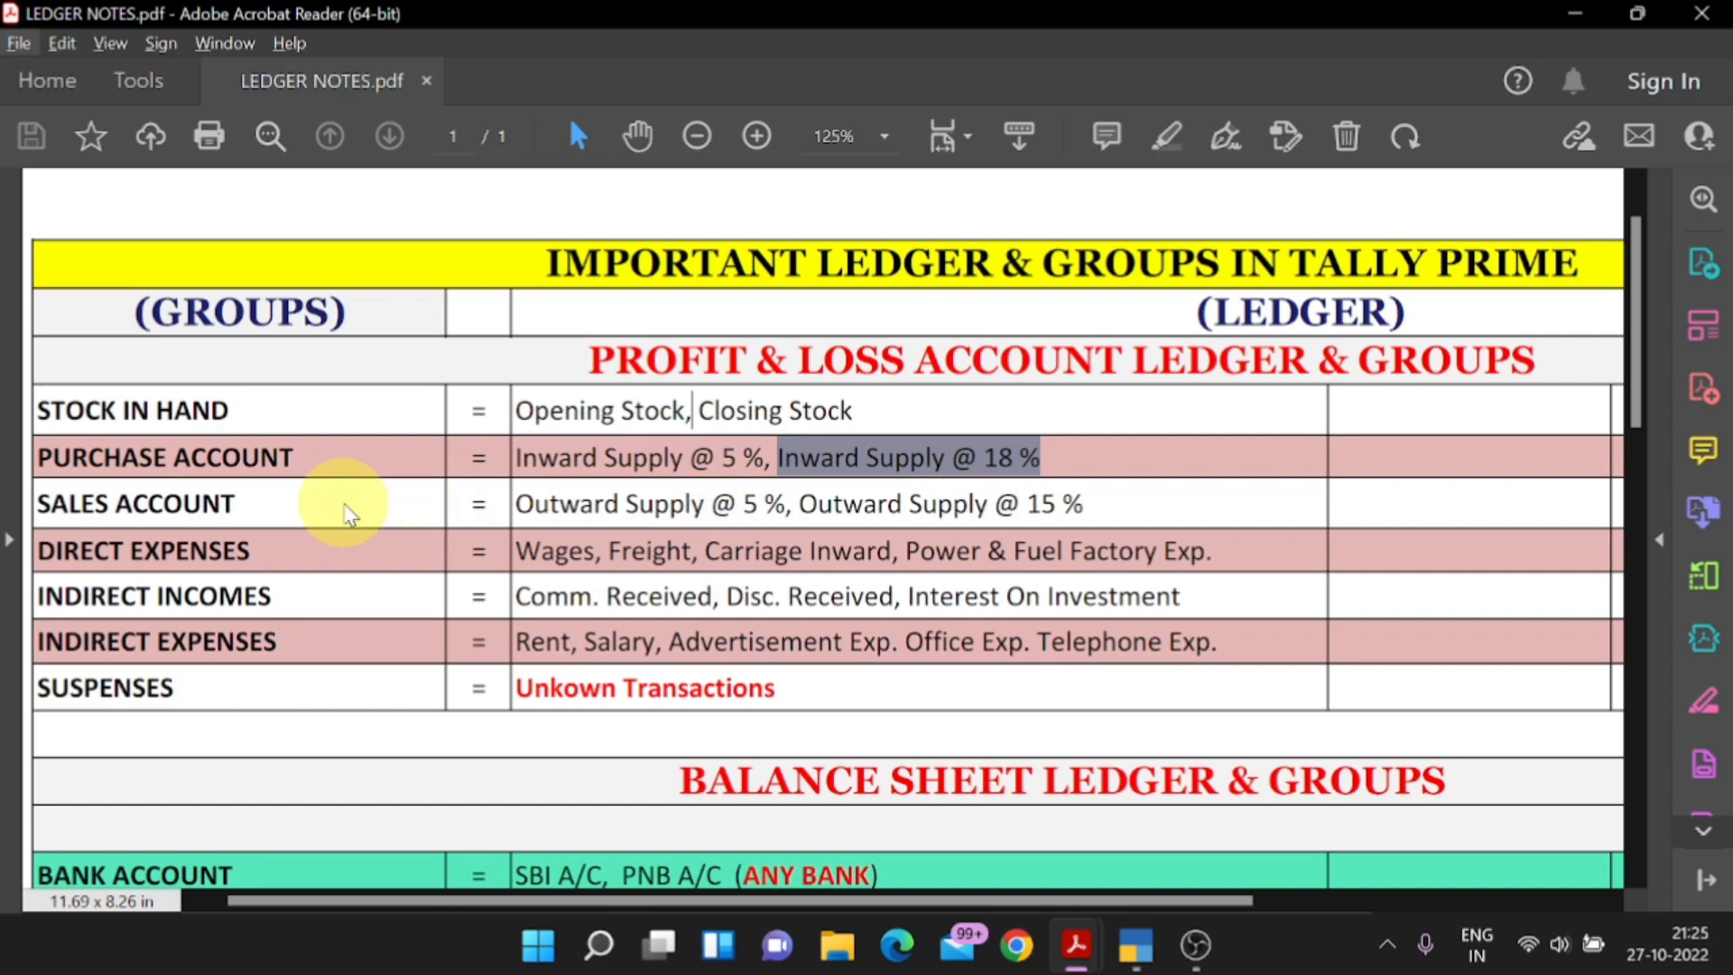
pyautogui.moveTo(269, 556); pyautogui.dragTo(172, 557)
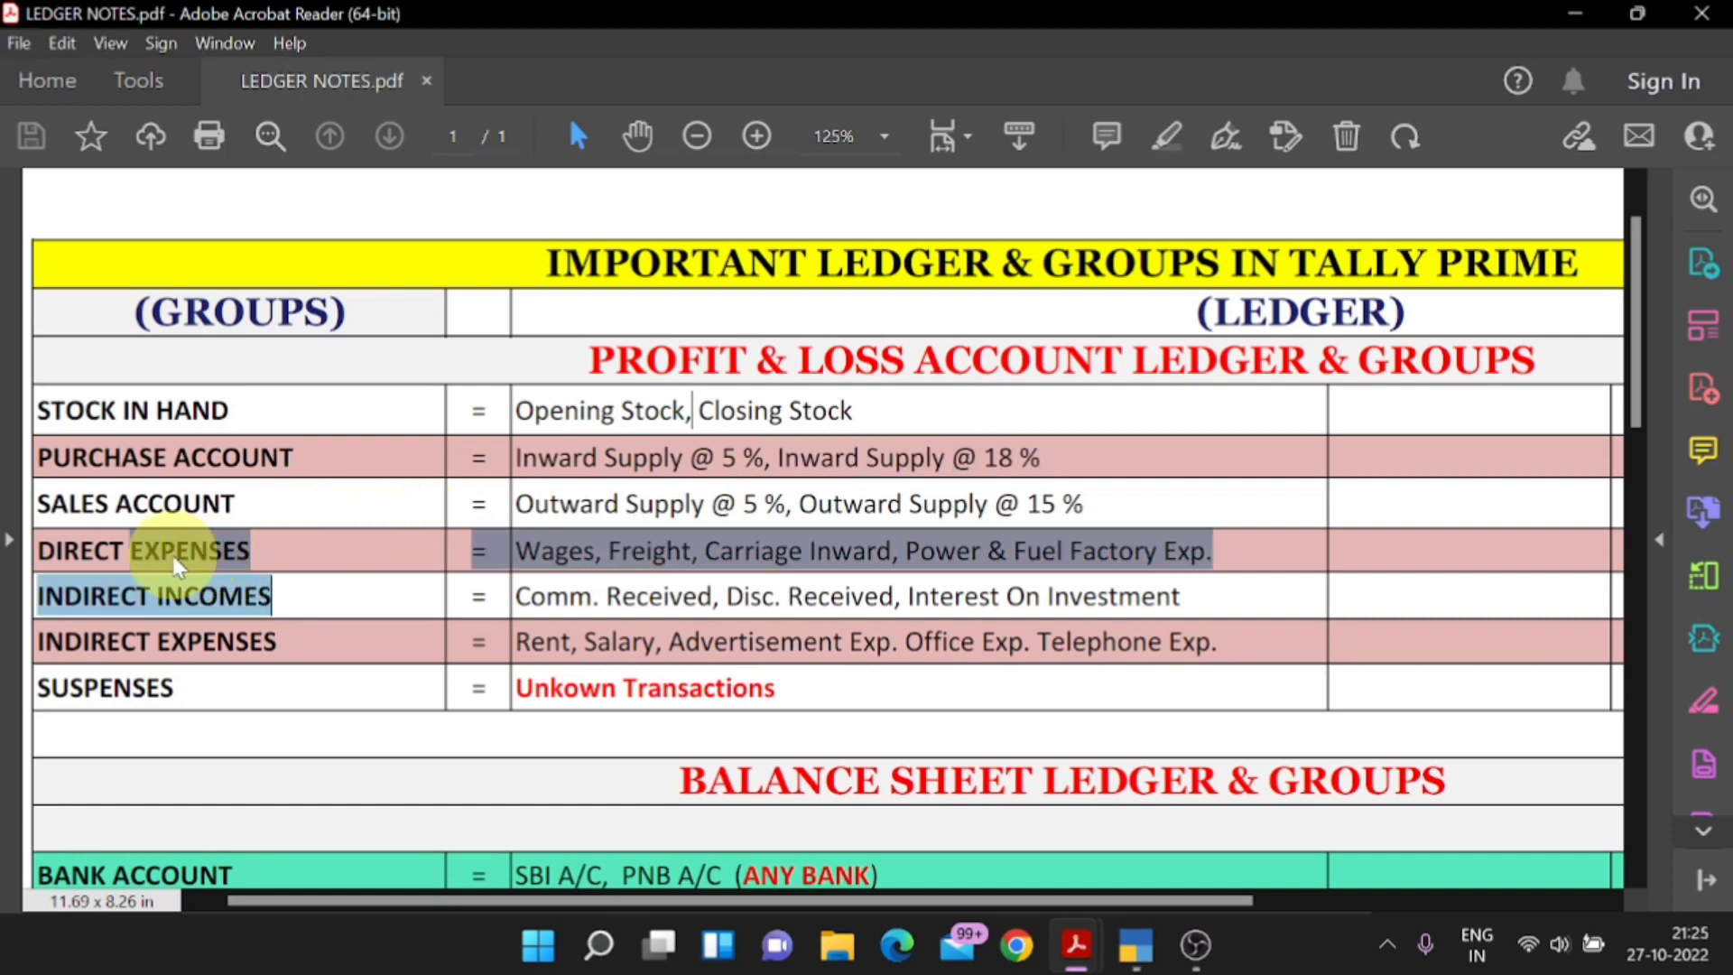
pyautogui.click(591, 586)
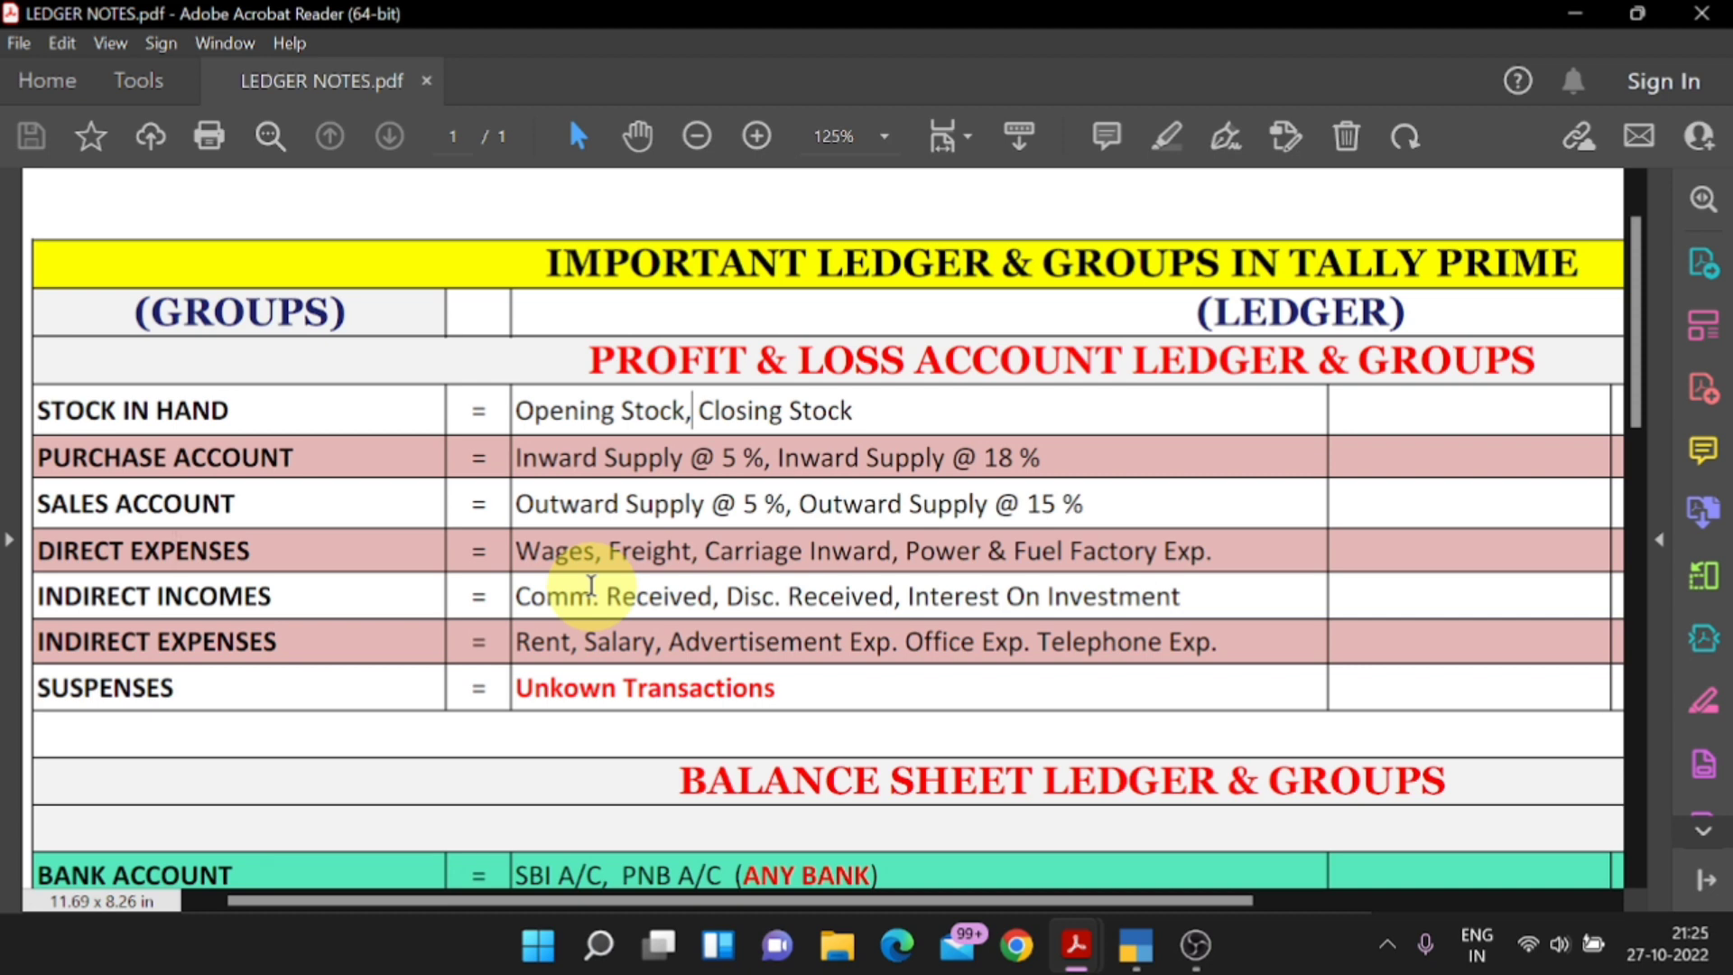
# Switch back to TallyPrime and name the next ledger WAGES without an alias.
pyautogui.hotkey('alt', 'Tab')
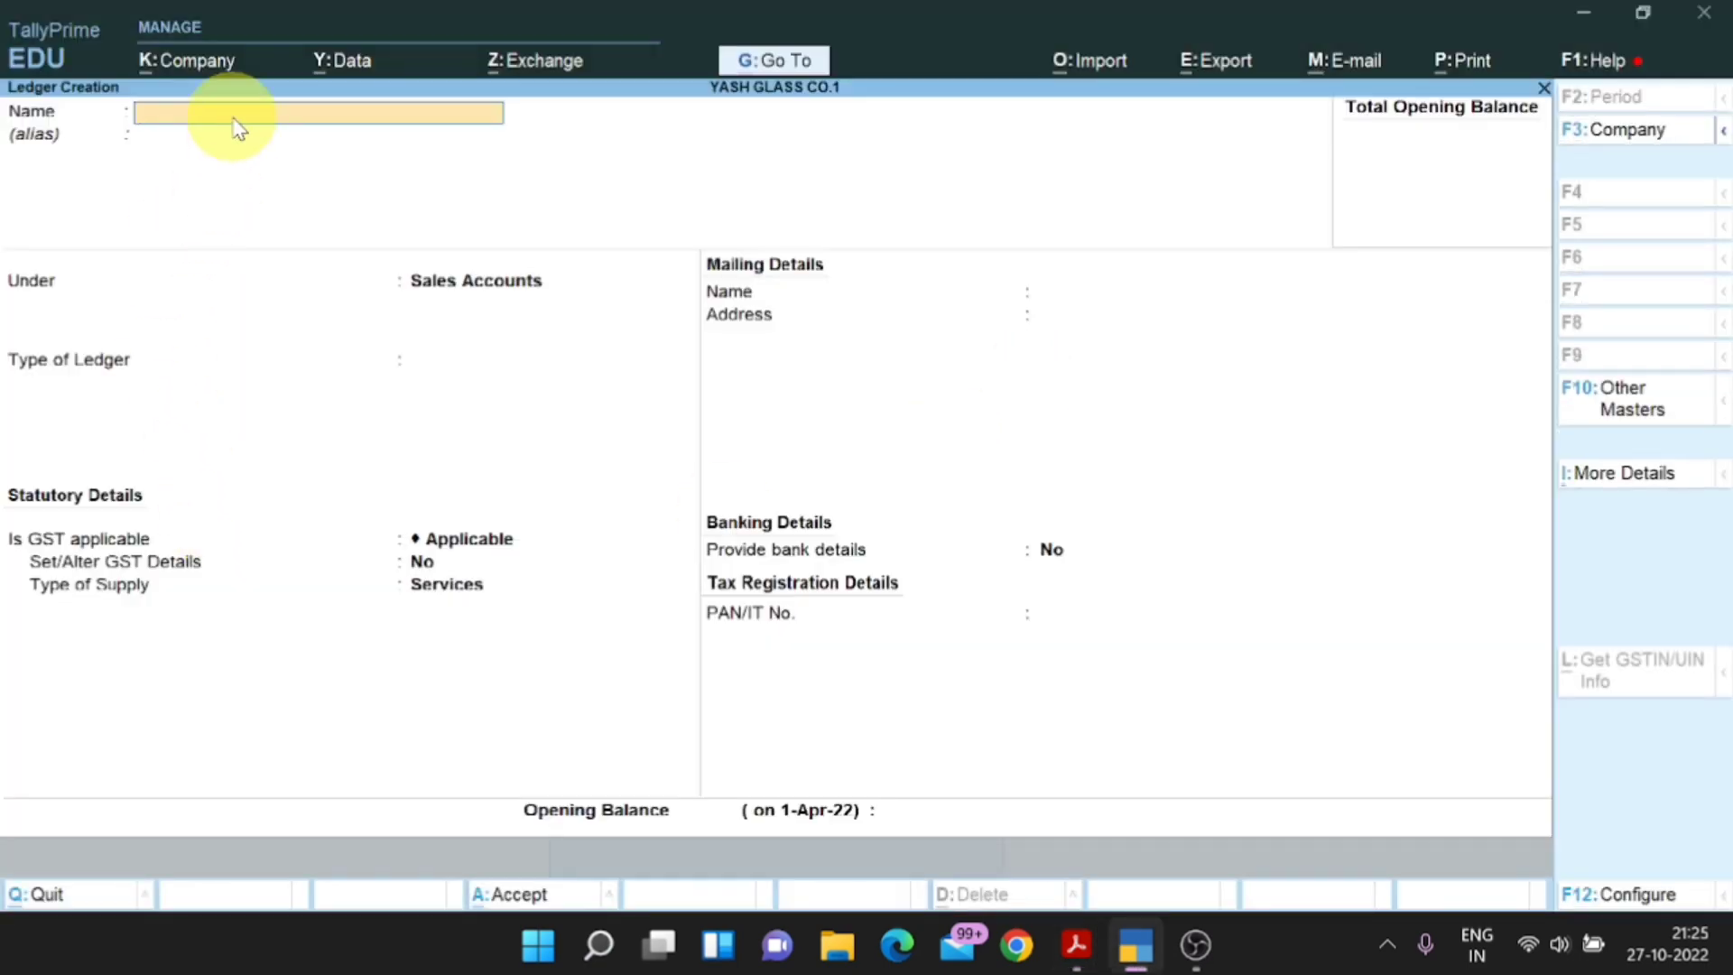
pyautogui.write('WAGES')
pyautogui.press('Return')
pyautogui.press('Return')
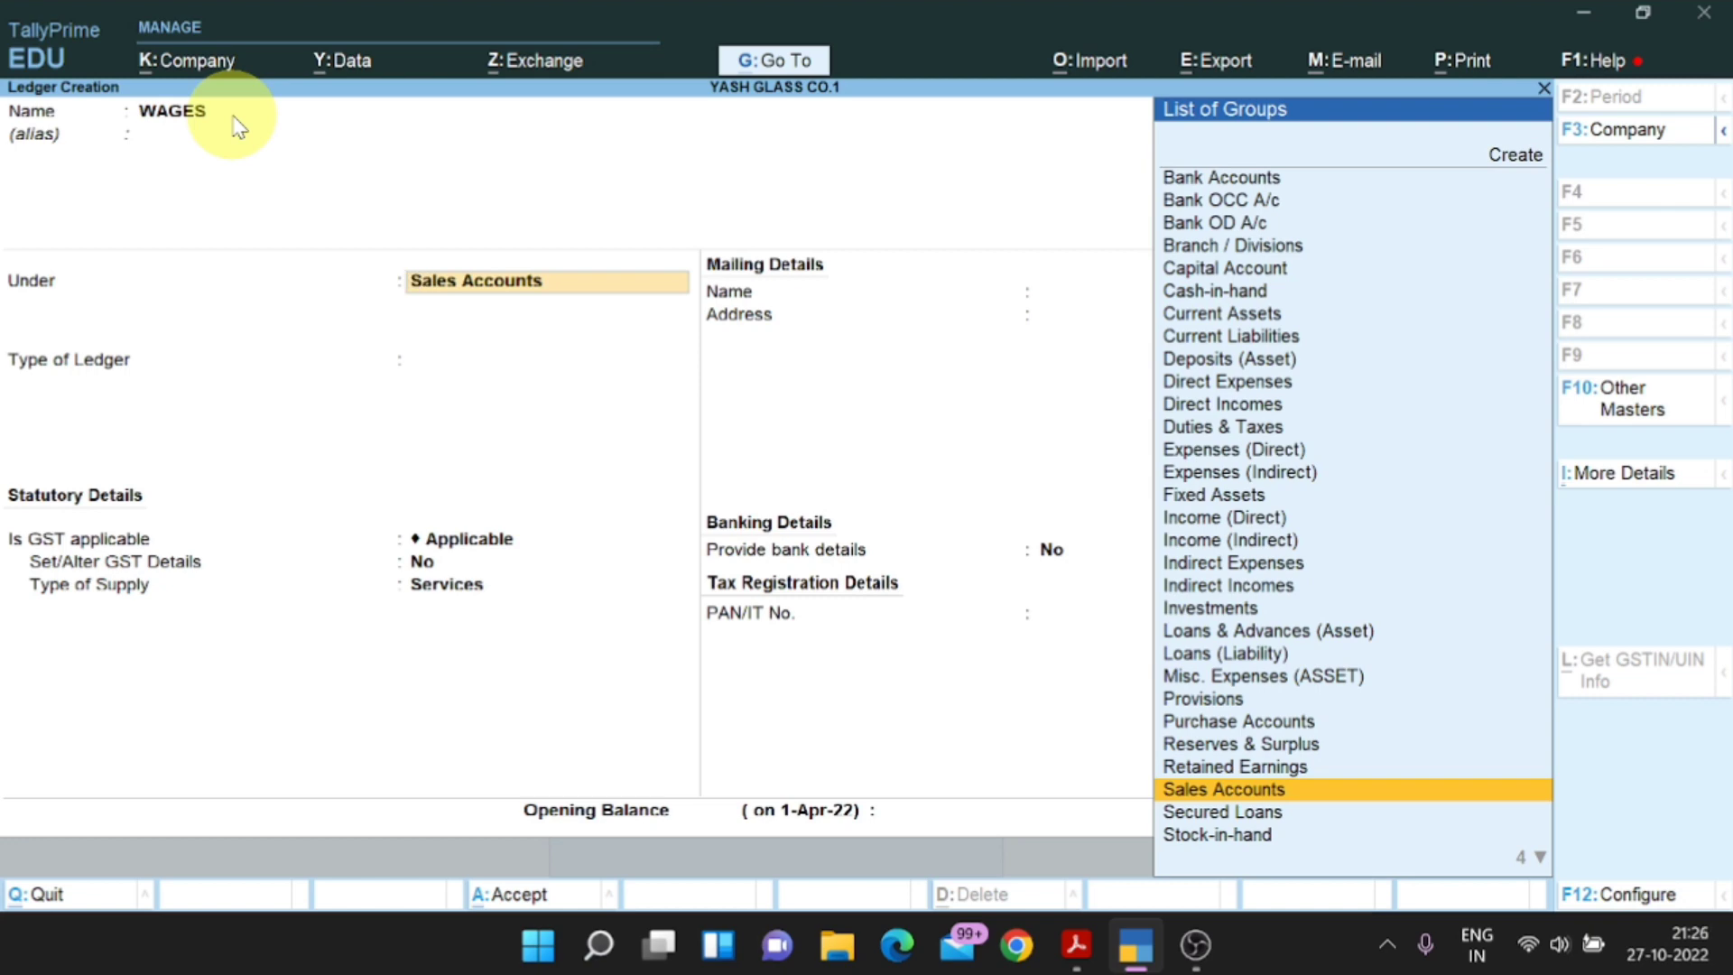
# Recheck the group for wages in LEDGER NOTES.pdf and place the WAGES ledger under Direct Expenses in TallyPrime.
pyautogui.hotkey('alt', 'Tab')
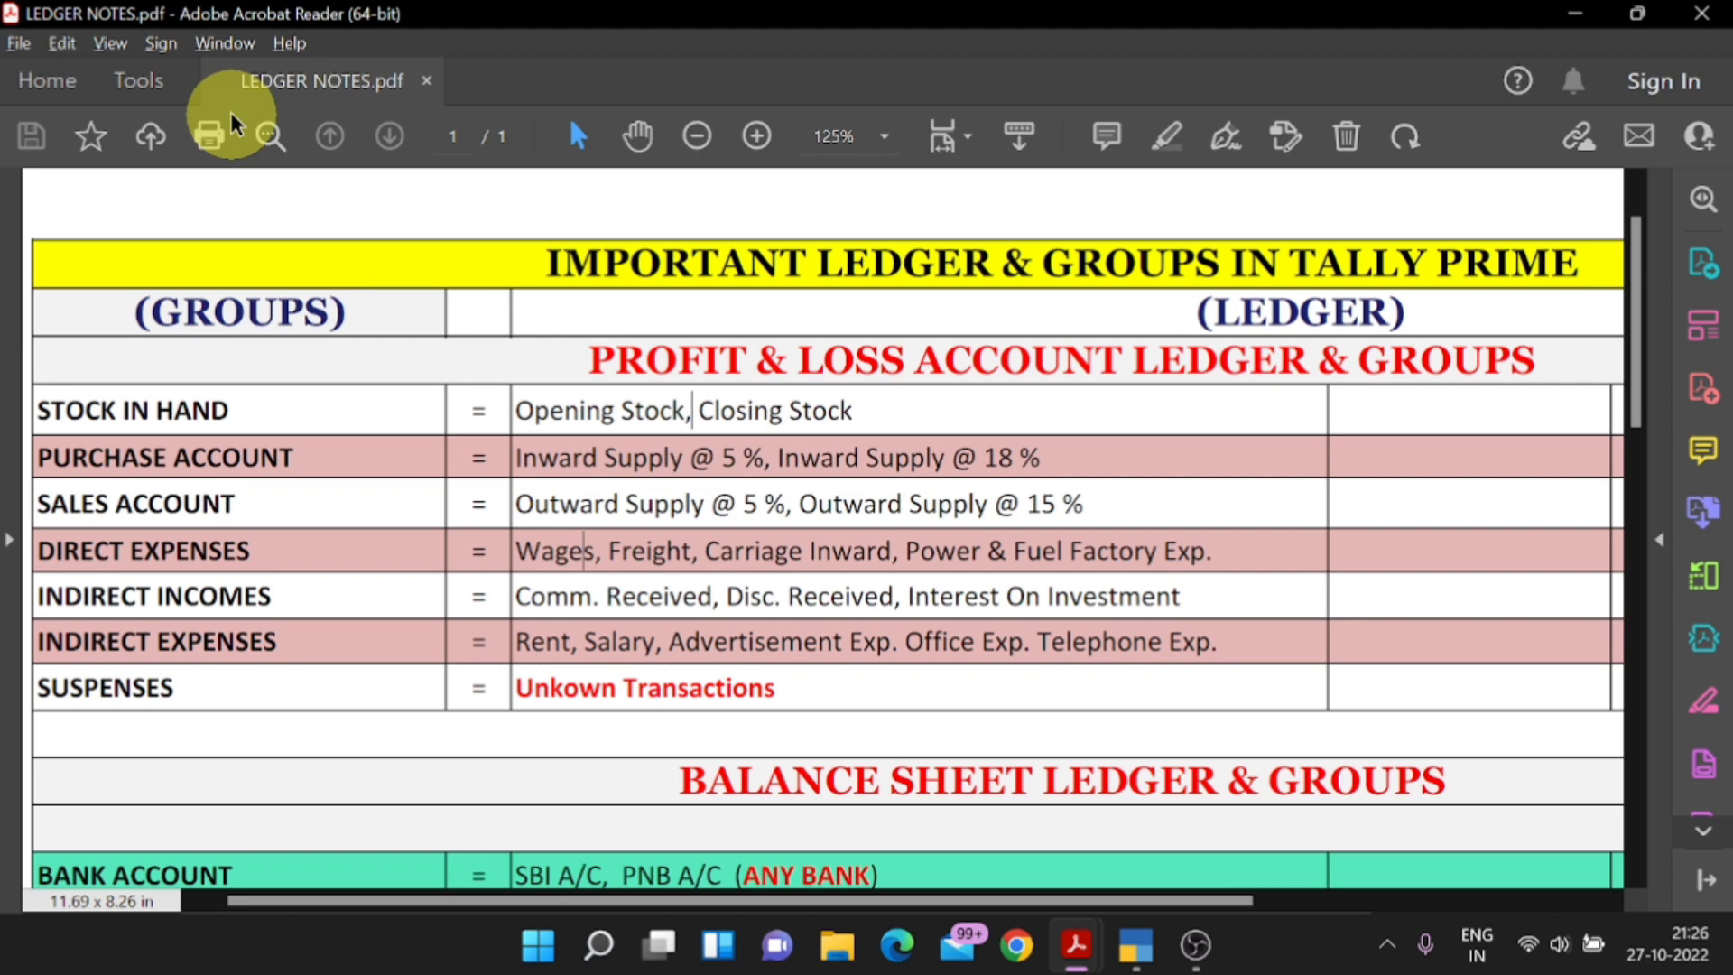
pyautogui.hotkey('alt', 'Tab')
pyautogui.write('D')
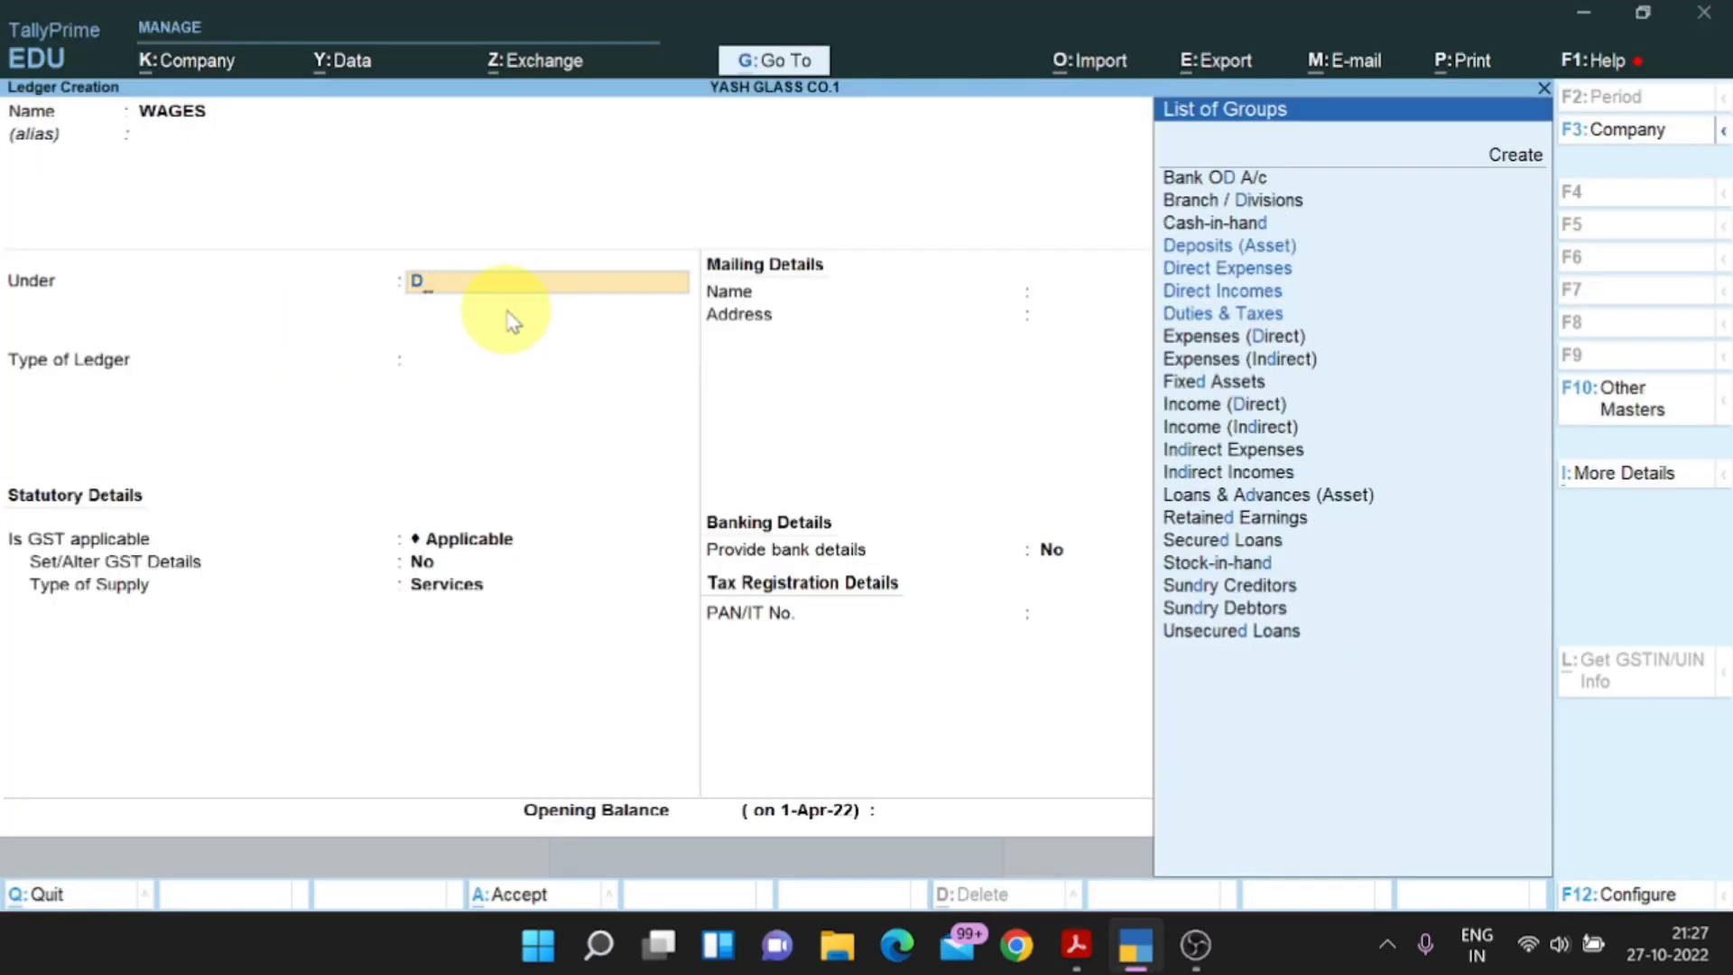
pyautogui.write('IRECT')
pyautogui.press('Down')
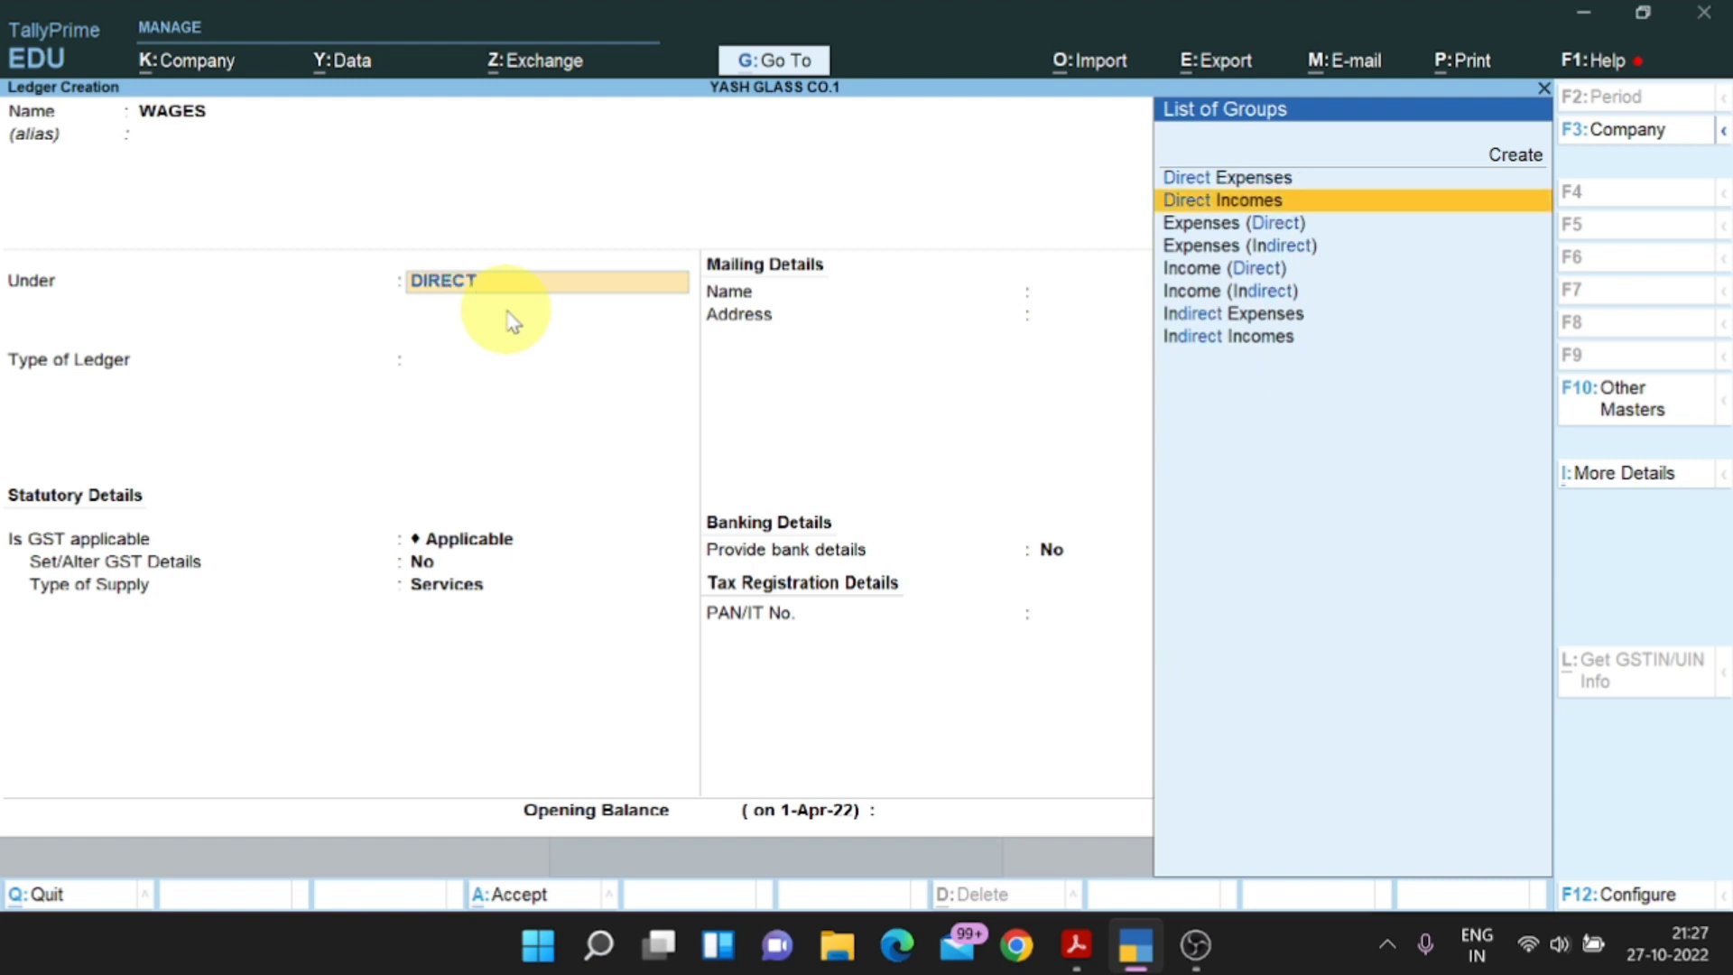
pyautogui.press('Down')
pyautogui.press('Down')
pyautogui.press('Up')
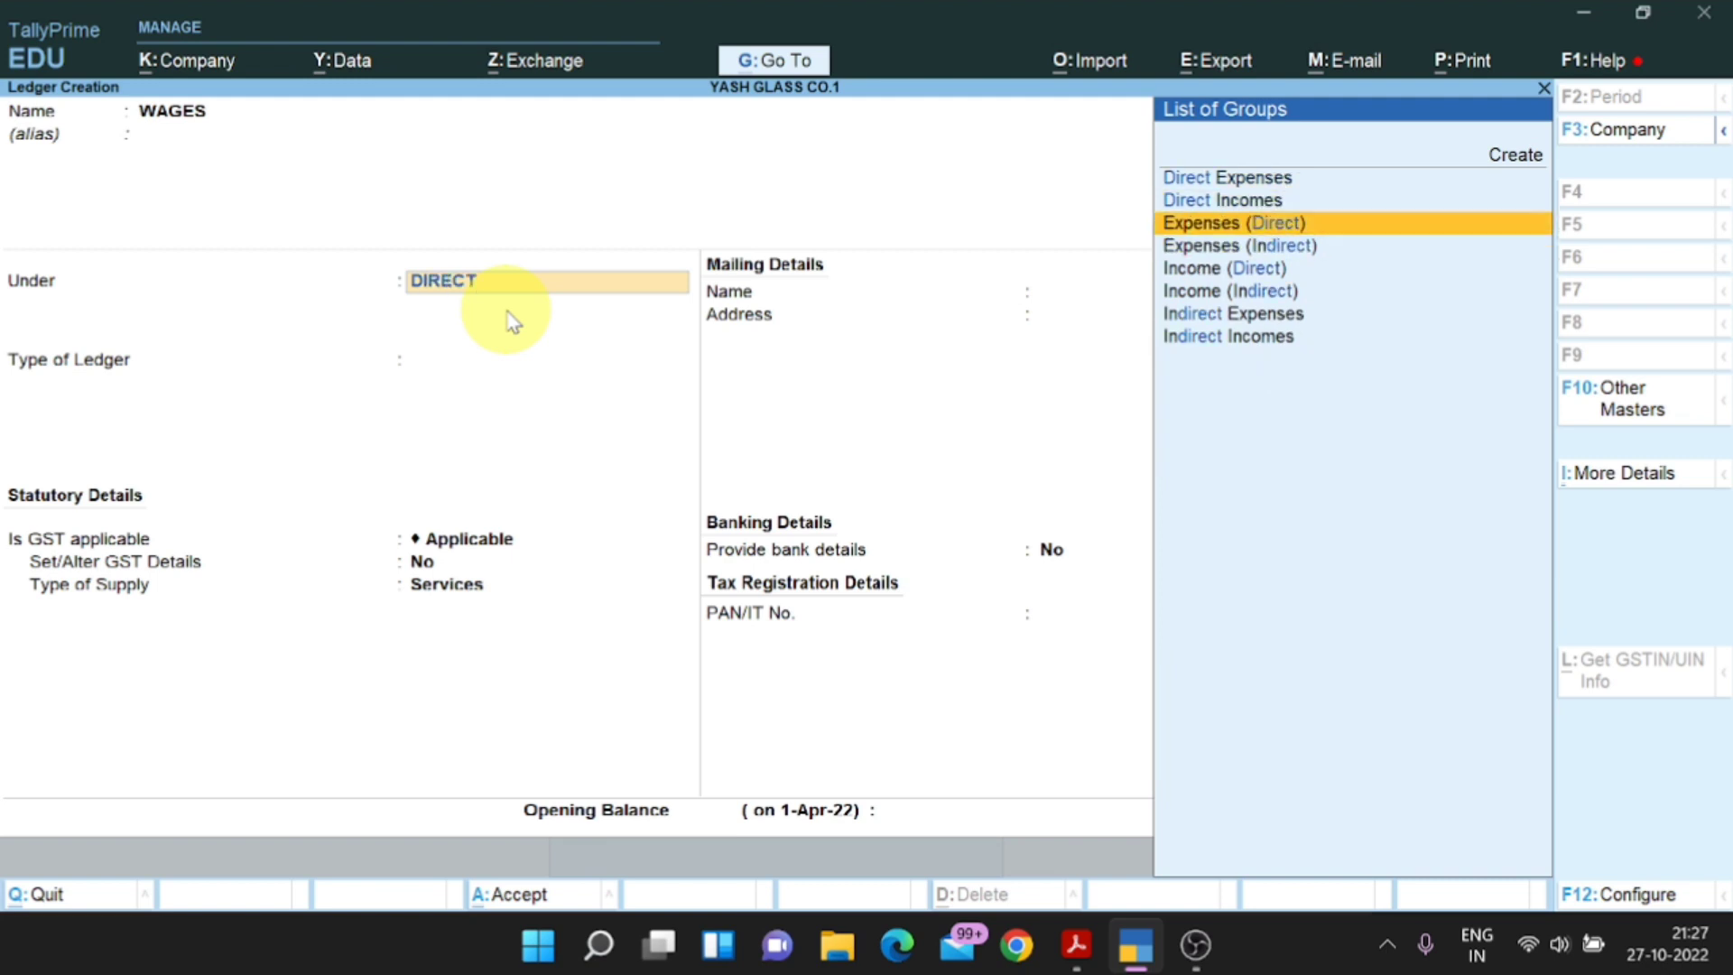
pyautogui.press('Return')
# Keep ledger type Not Applicable, the default GST, TDS and bank settings and no opening balance, and save the WAGES ledger.
pyautogui.press('Return')
pyautogui.press('Return')
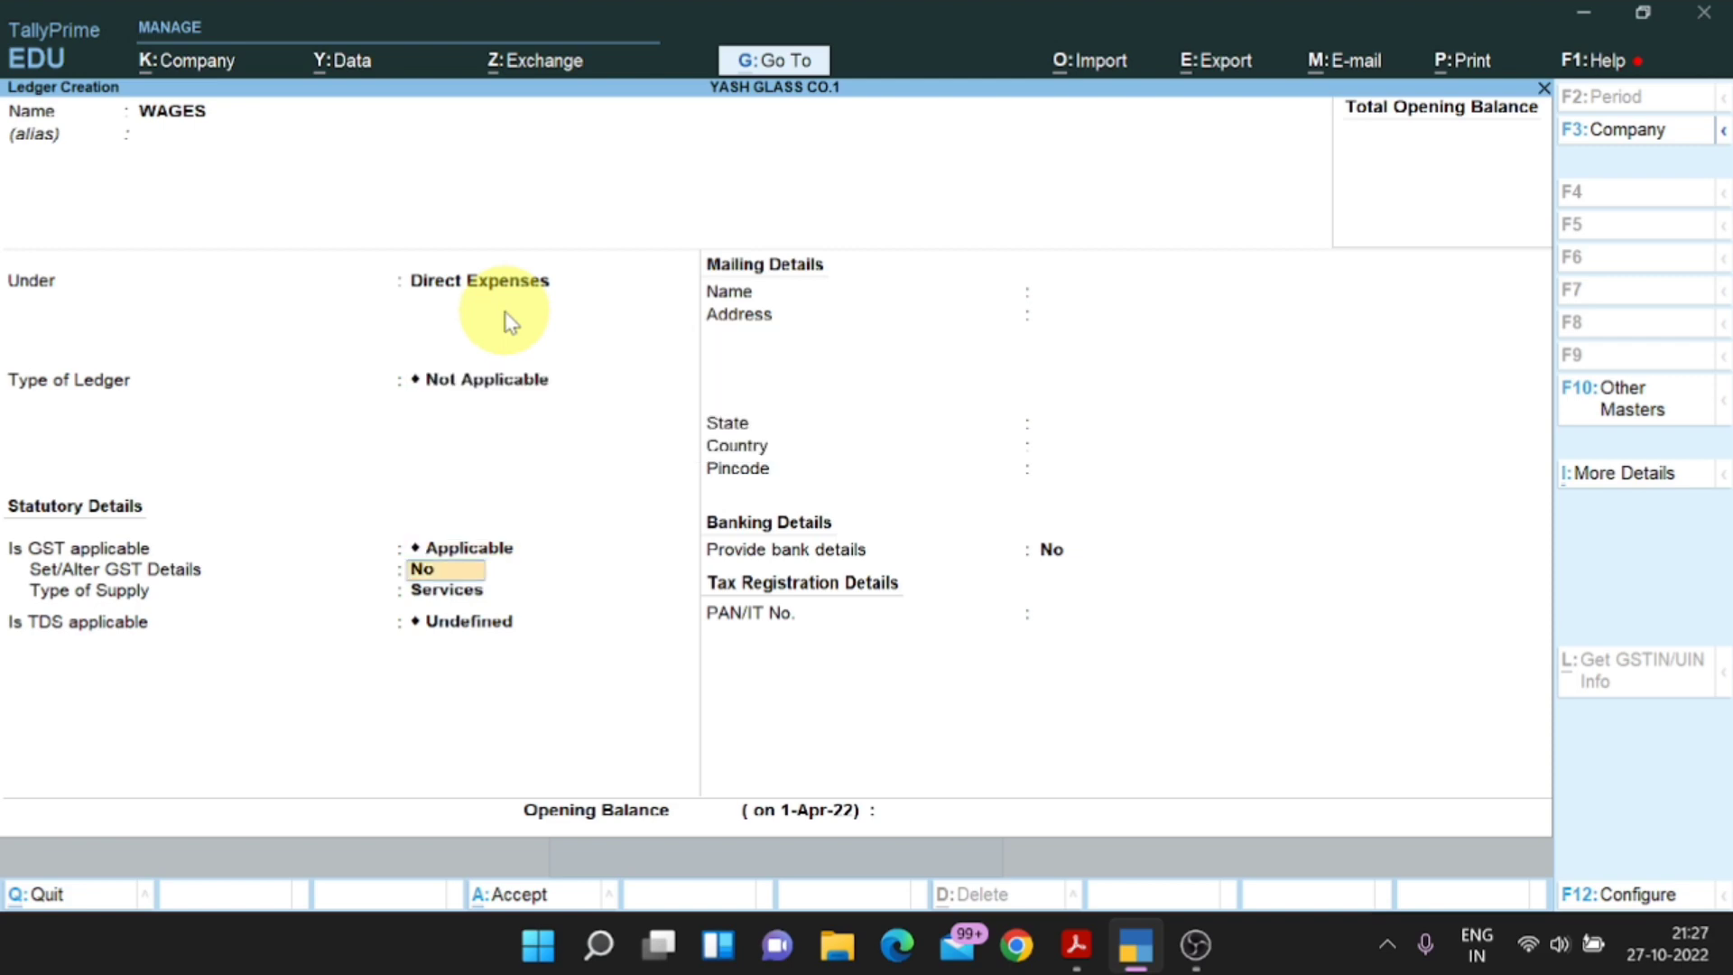
pyautogui.press('Return')
pyautogui.press('Return')
pyautogui.press('Return')
pyautogui.press('Return')
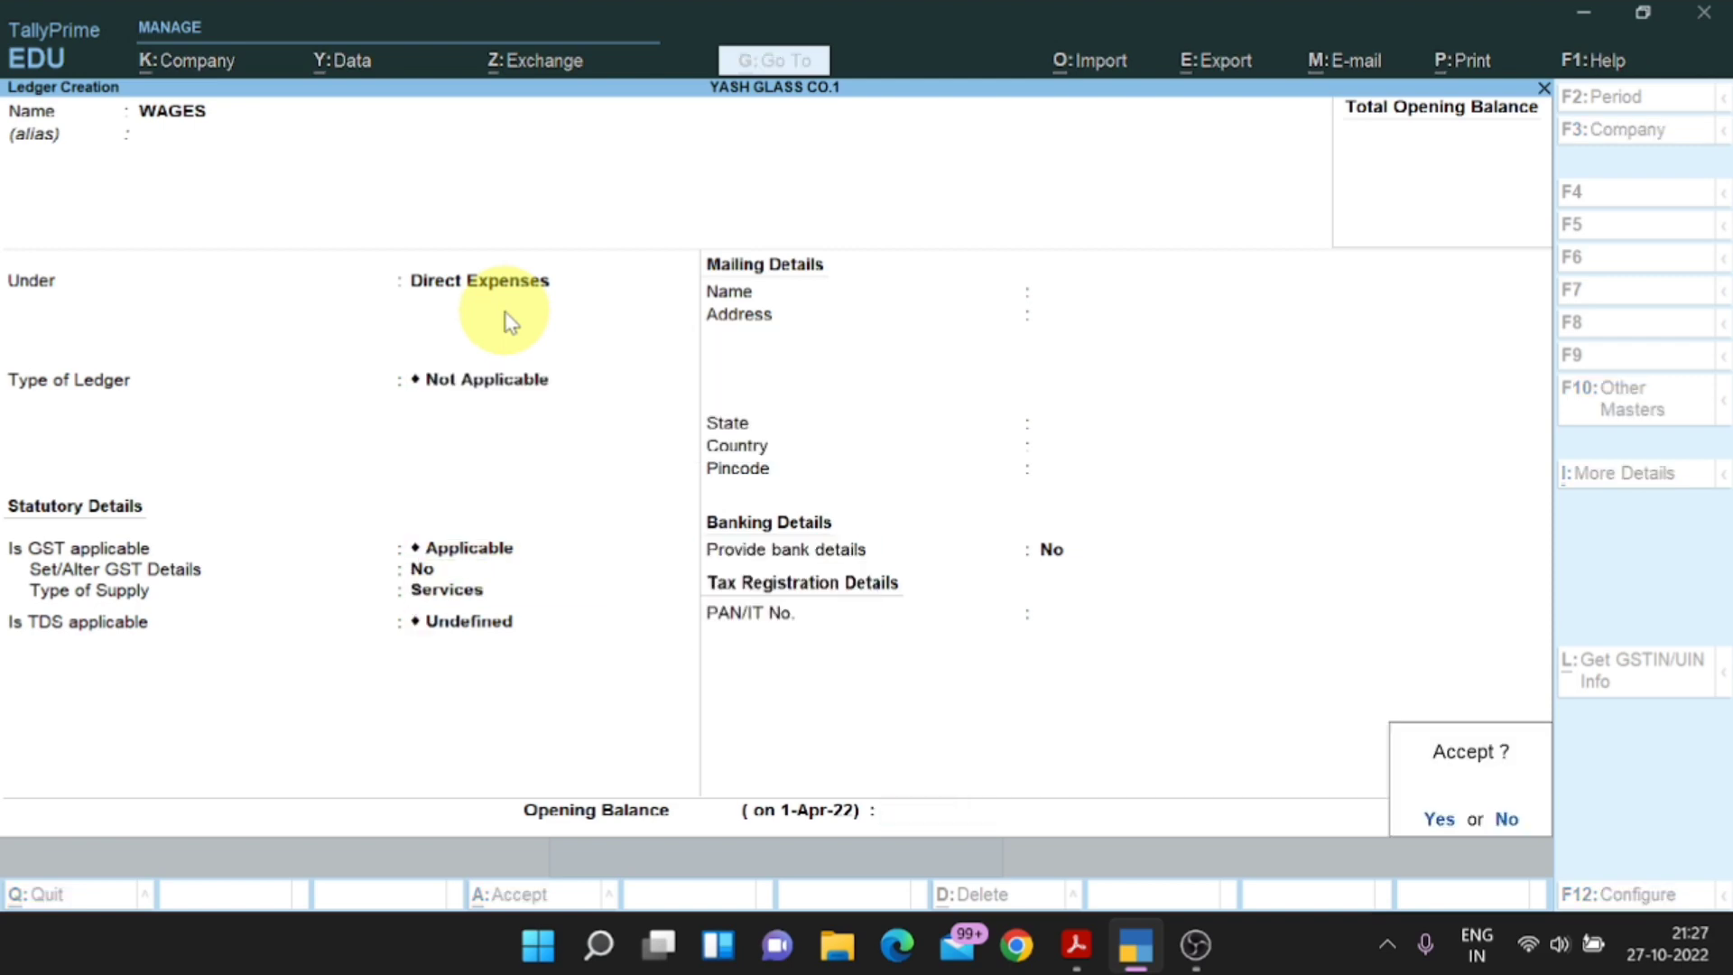
pyautogui.press('Return')
# Check the next Direct Expenses ledger in LEDGER NOTES.pdf and name the new TallyPrime ledger FREIGHT without an alias.
pyautogui.hotkey('alt', 'Tab')
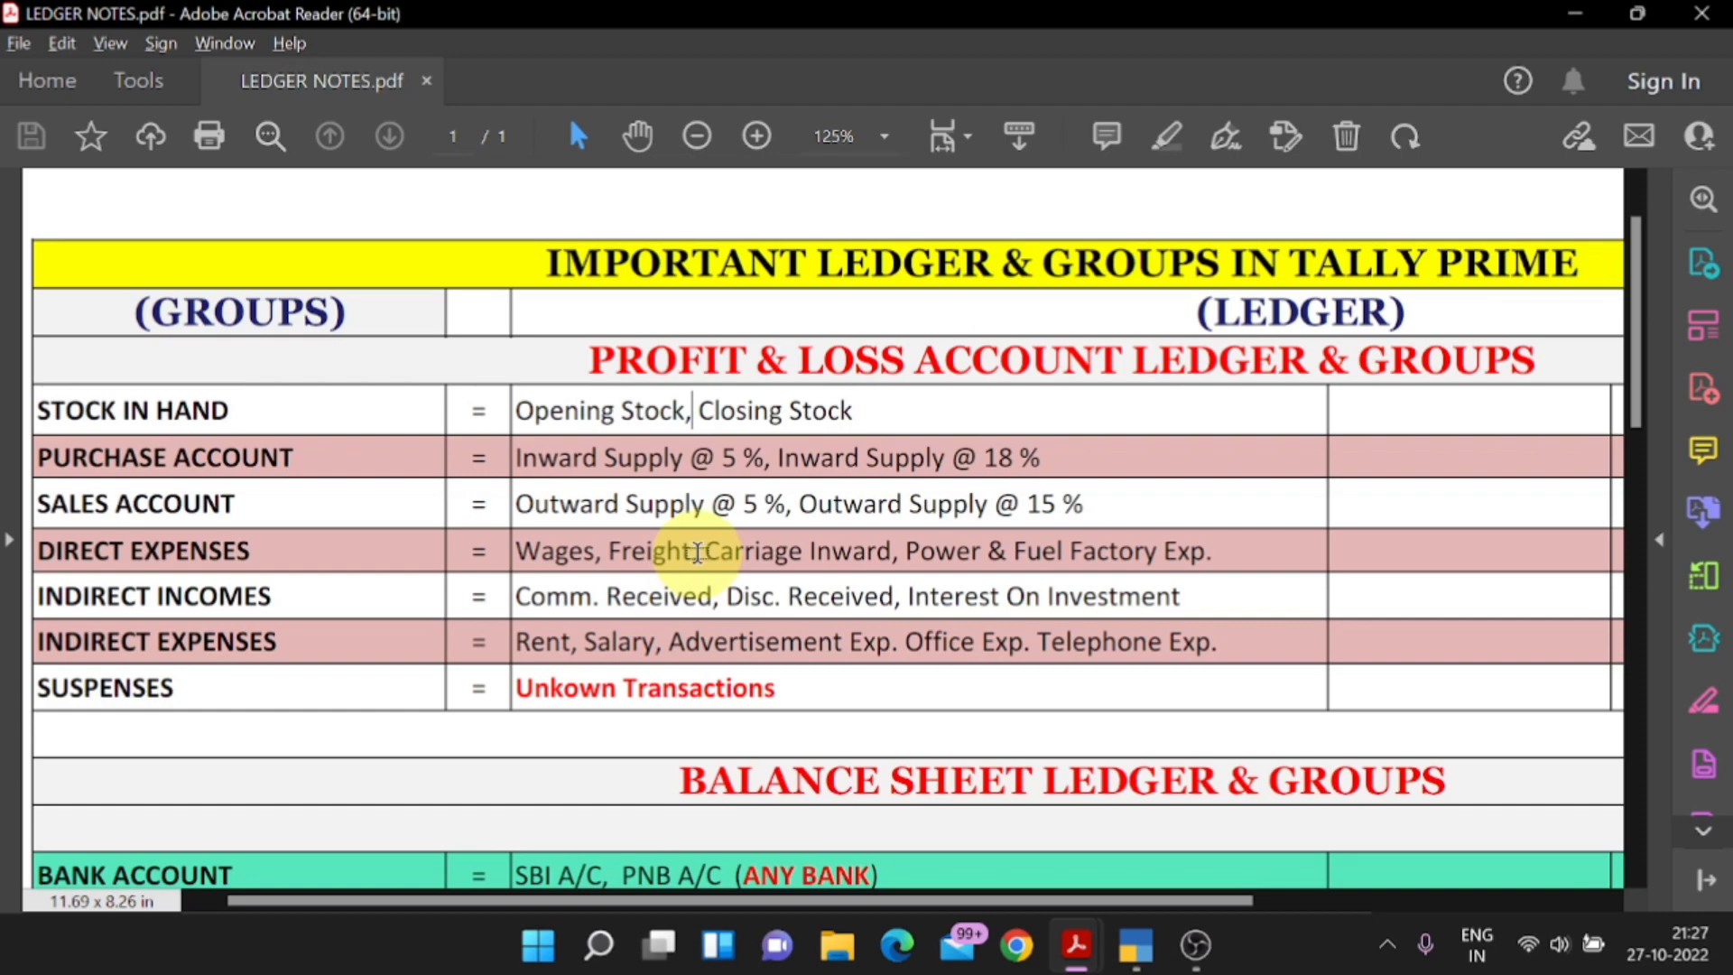
pyautogui.hotkey('alt', 'Tab')
pyautogui.write('FRE')
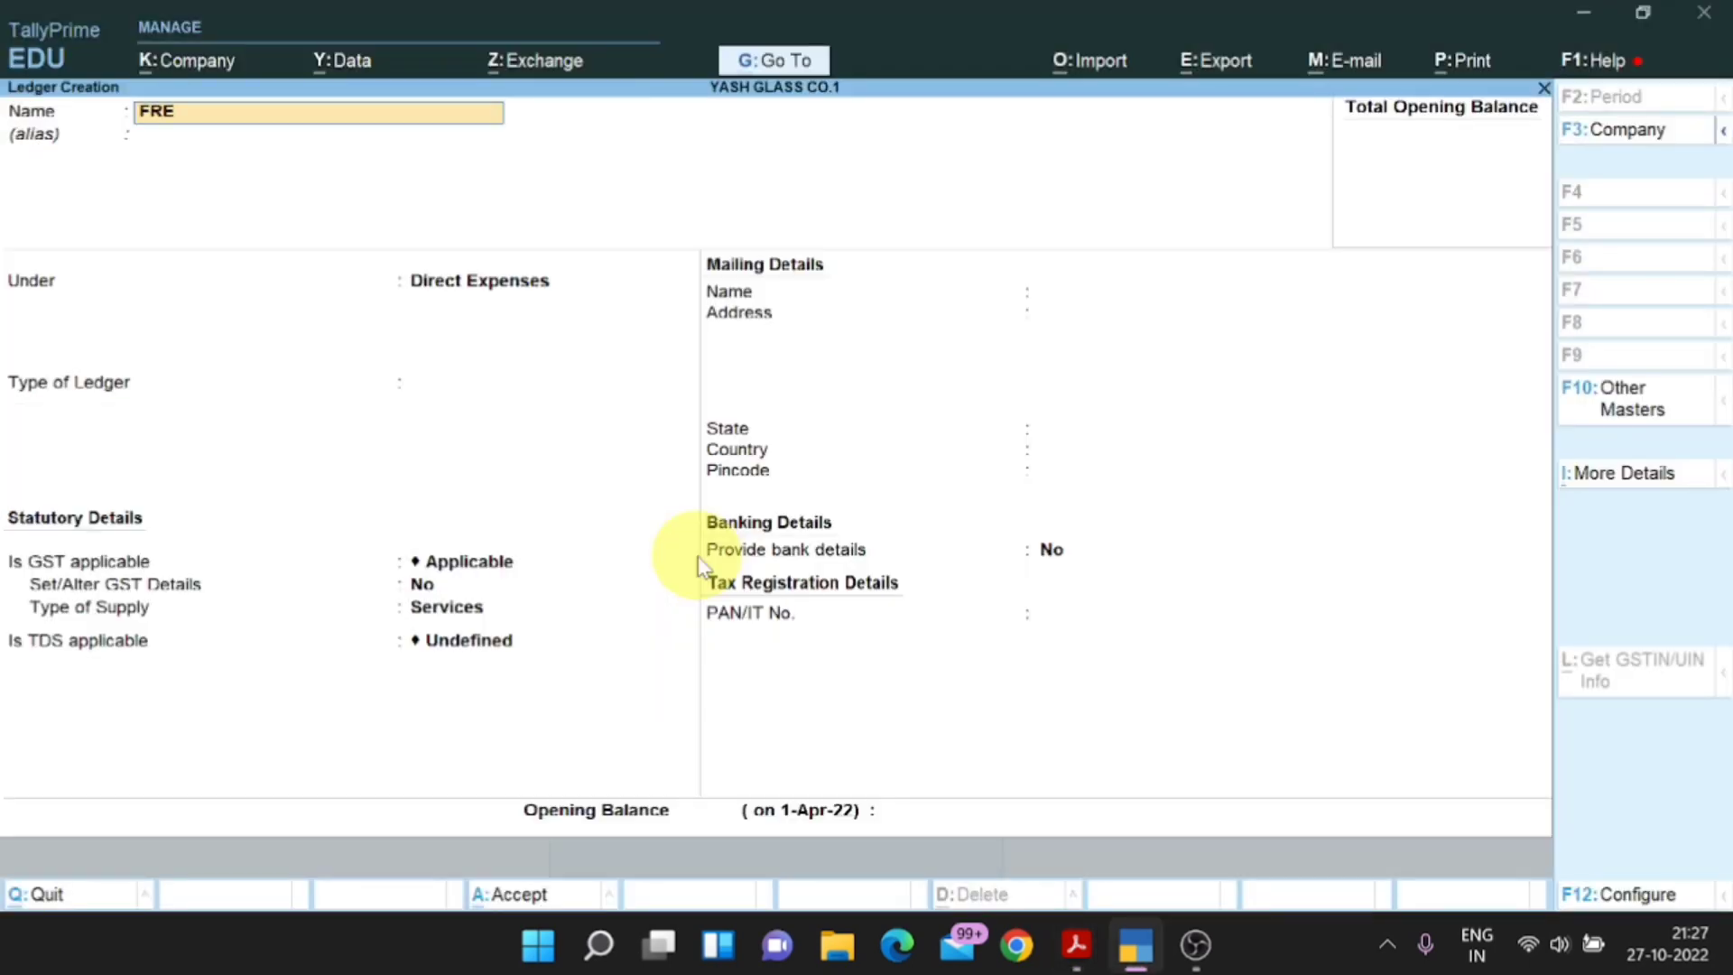
pyautogui.hotkey('alt', 'Tab')
pyautogui.hotkey('alt', 'Tab')
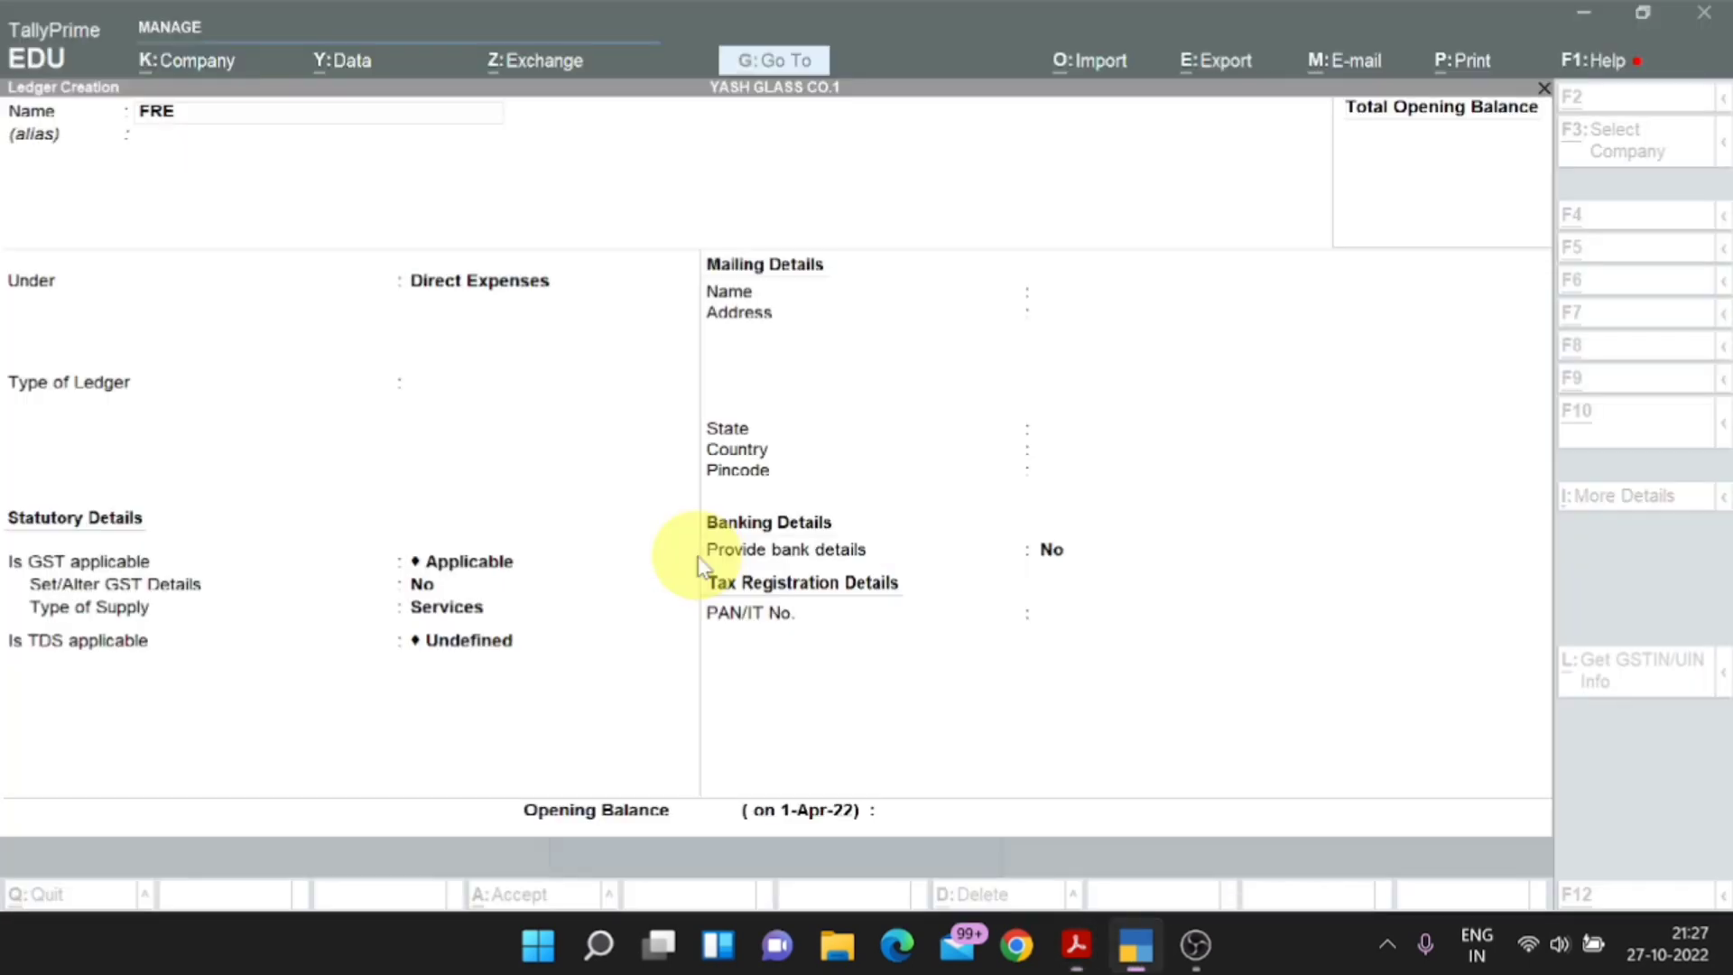
pyautogui.write('IGHT')
pyautogui.press('Return')
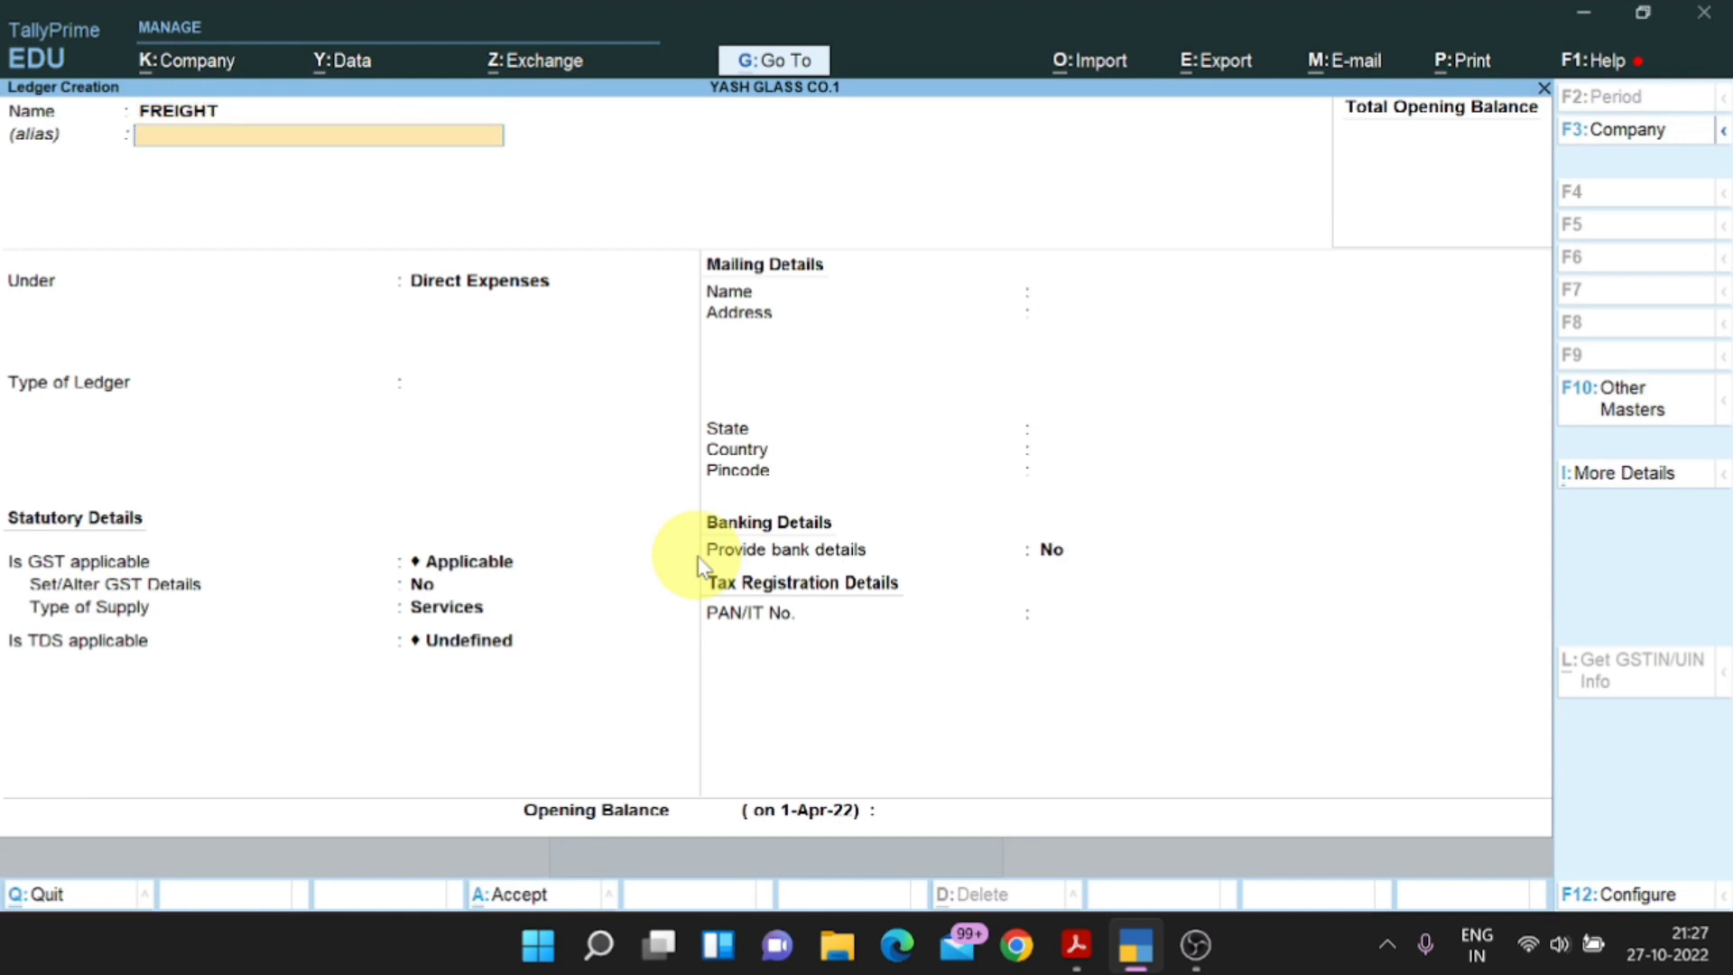
pyautogui.press('Return')
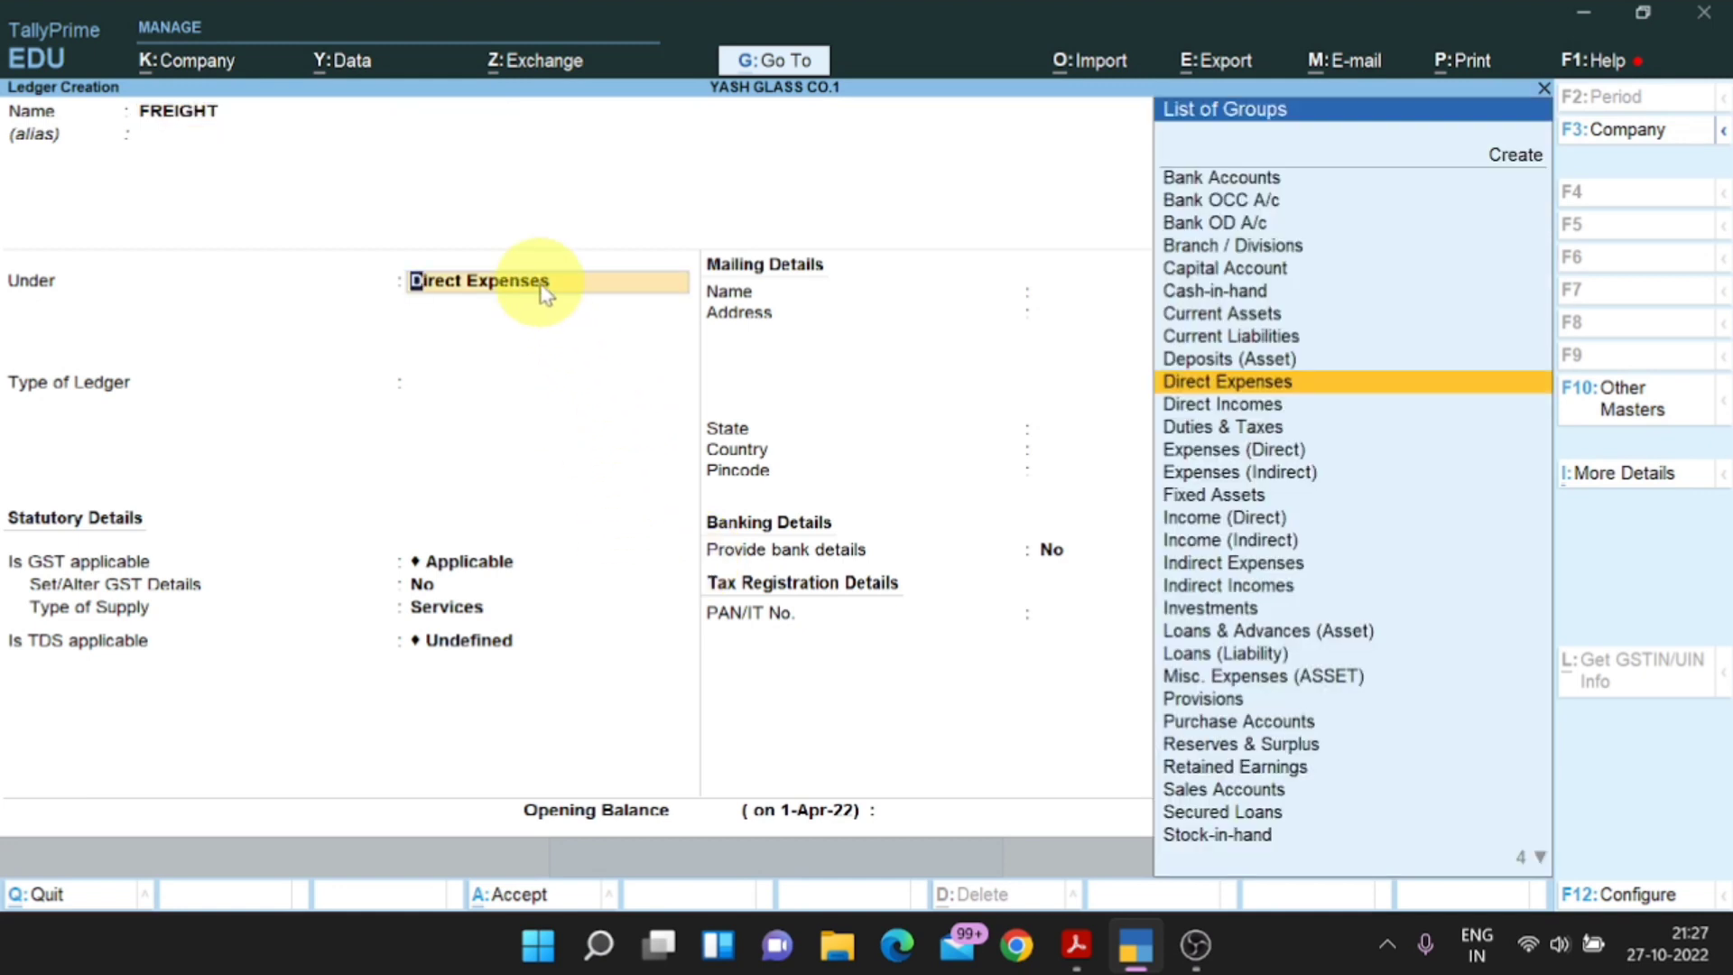
# Keep FREIGHT under Direct Expenses with ledger type Not Applicable and the default statutory settings, and save the ledger.
pyautogui.press('Return')
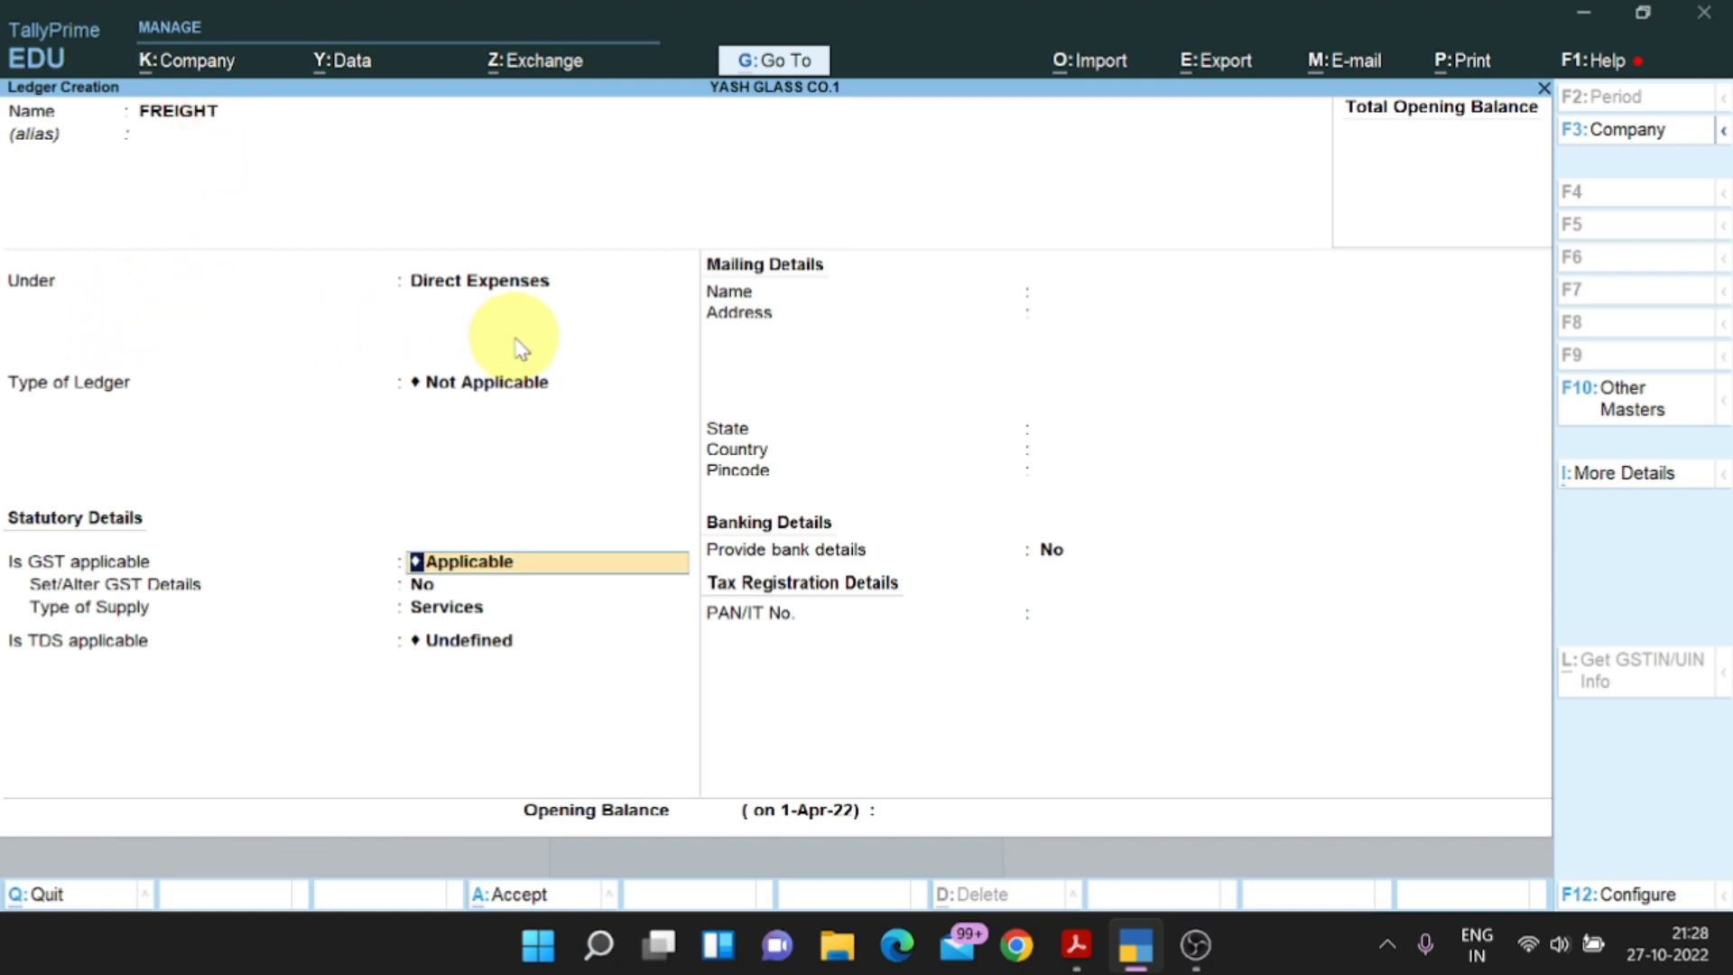
pyautogui.press('Return')
pyautogui.press('Return')
pyautogui.press('Return')
# Switch to LEDGER NOTES.pdf and review the Factory Exp. entry under Direct Expenses and the Indirect Incomes group.
pyautogui.hotkey('alt', 'Tab')
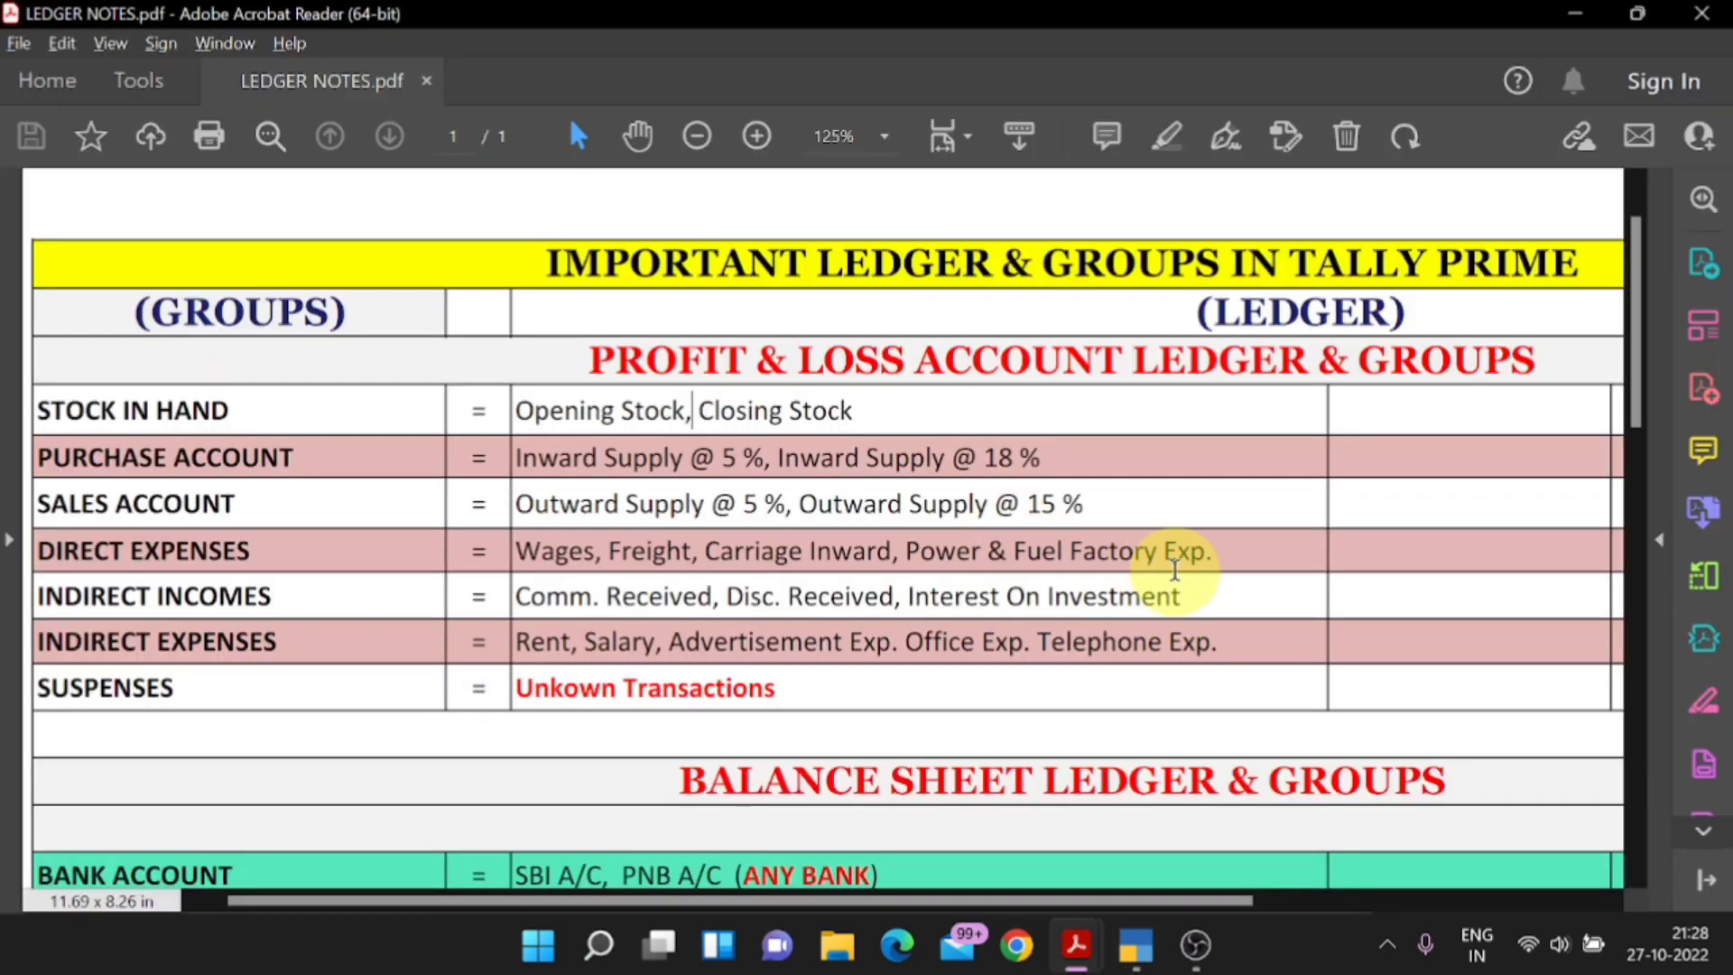
pyautogui.moveTo(1209, 551); pyautogui.dragTo(1072, 552)
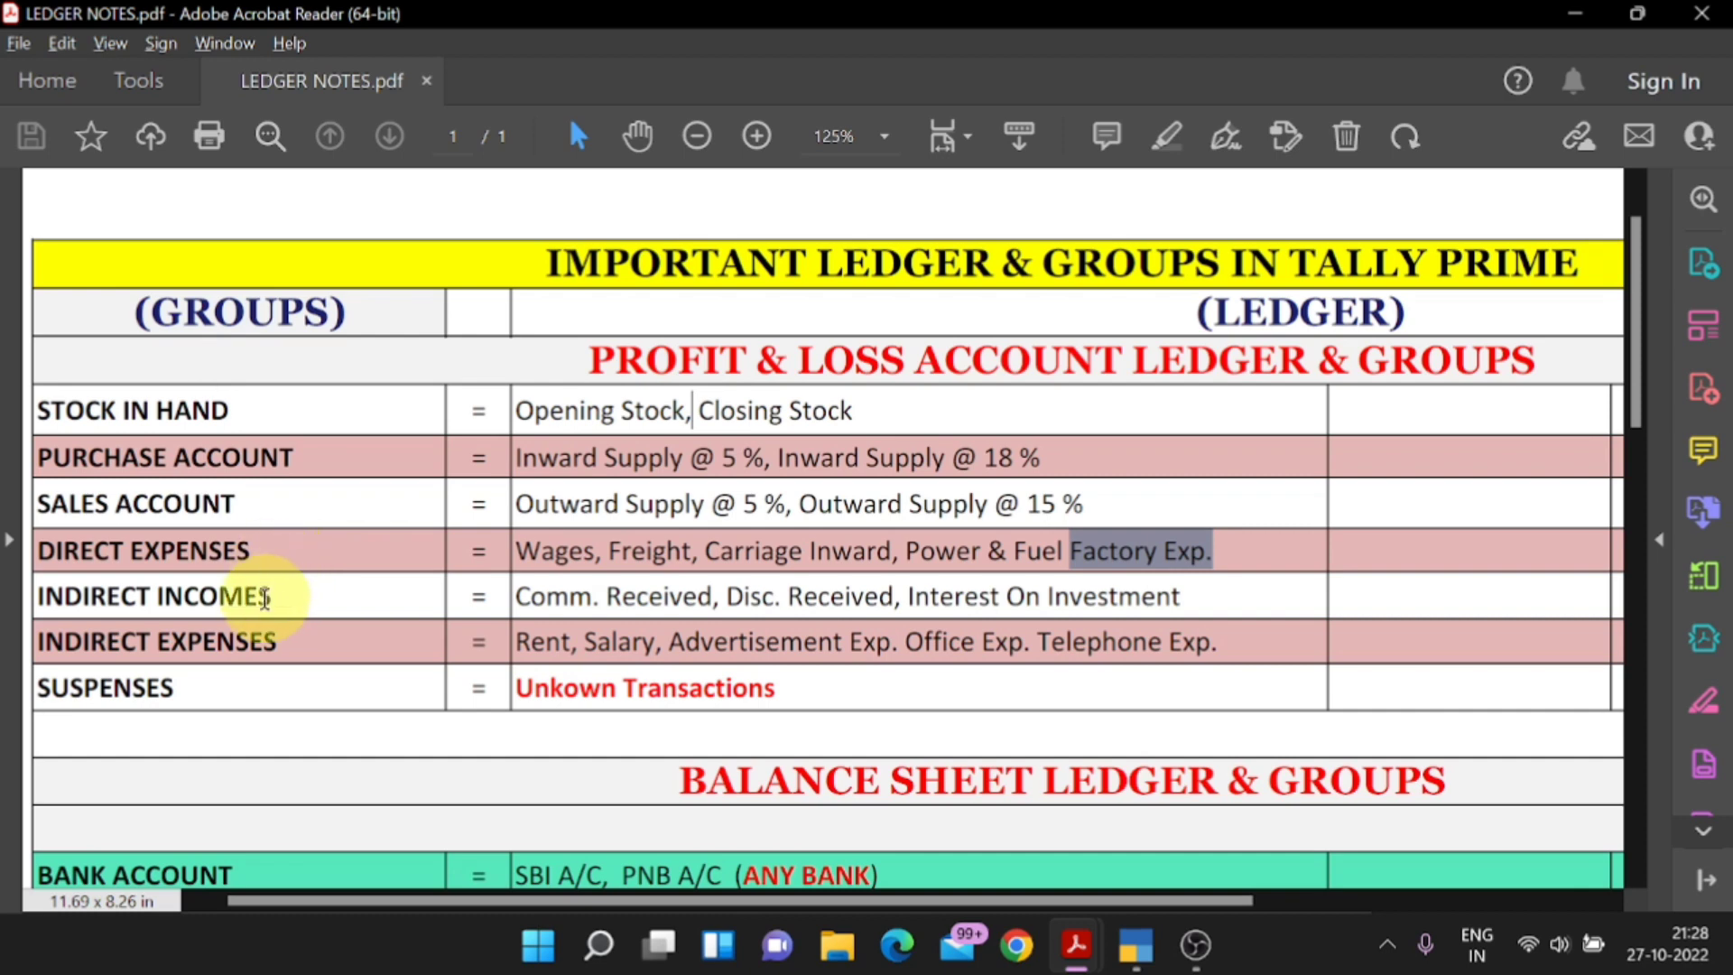
pyautogui.moveTo(271, 596); pyautogui.dragTo(38, 599)
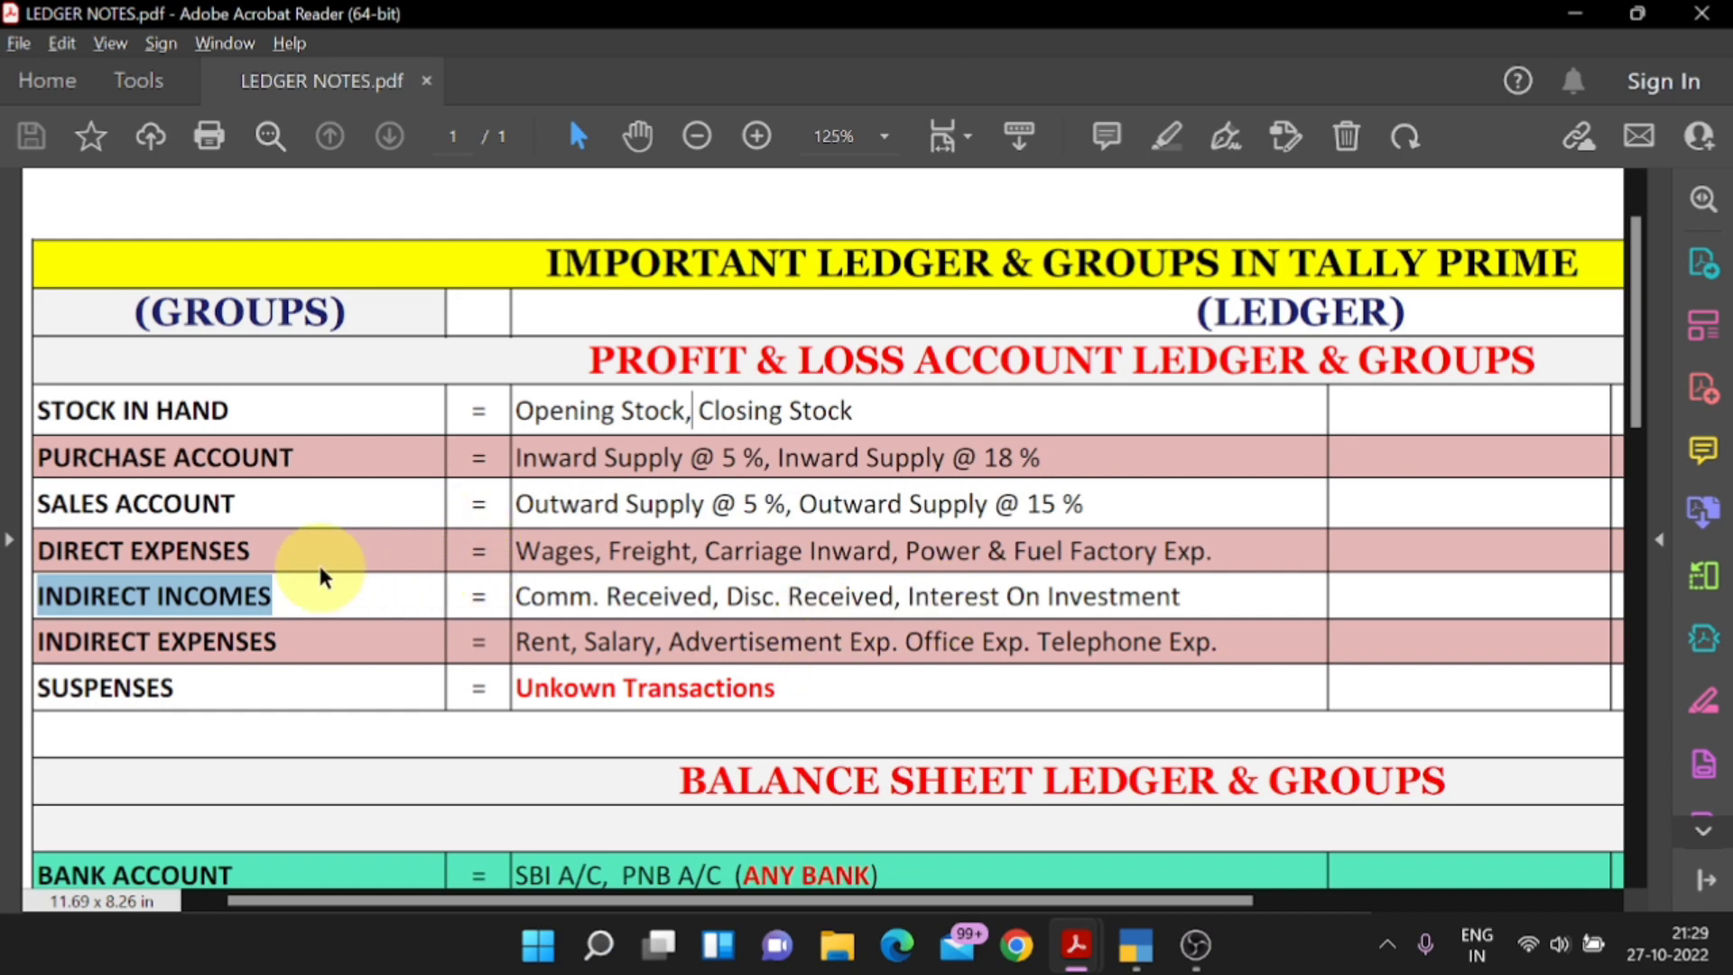
# Switch back to TallyPrime and name the next ledger COMM. RECEIVED without an alias.
pyautogui.hotkey('alt', 'Tab')
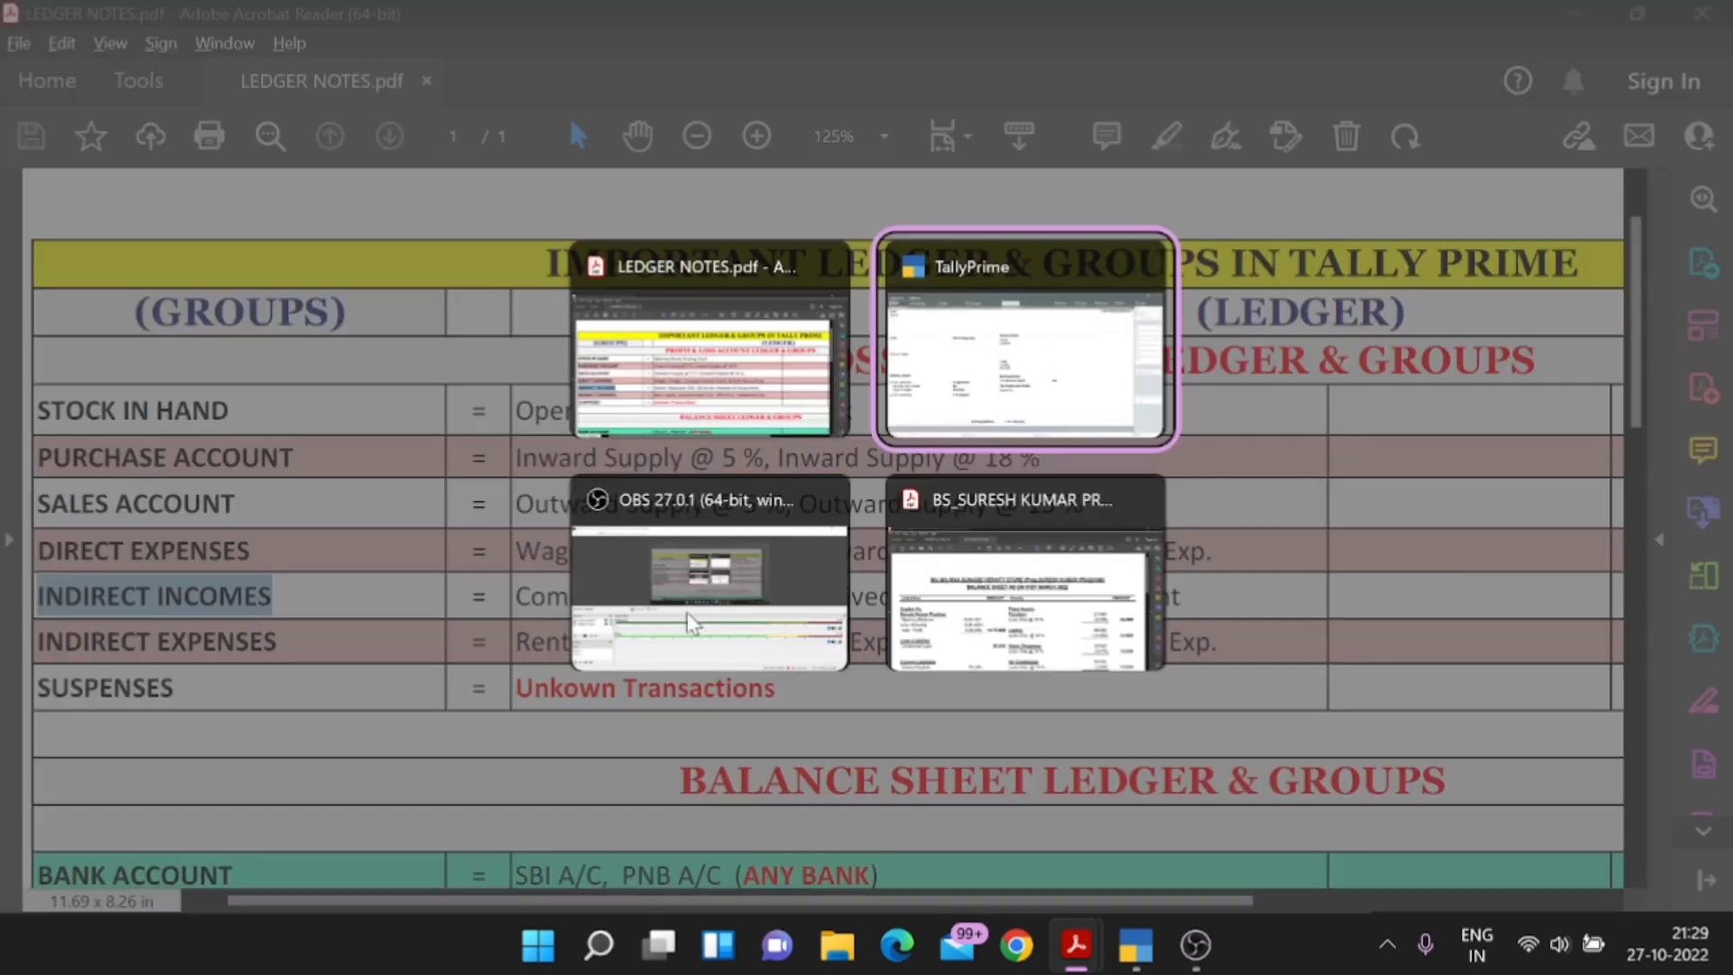
pyautogui.write('CO')
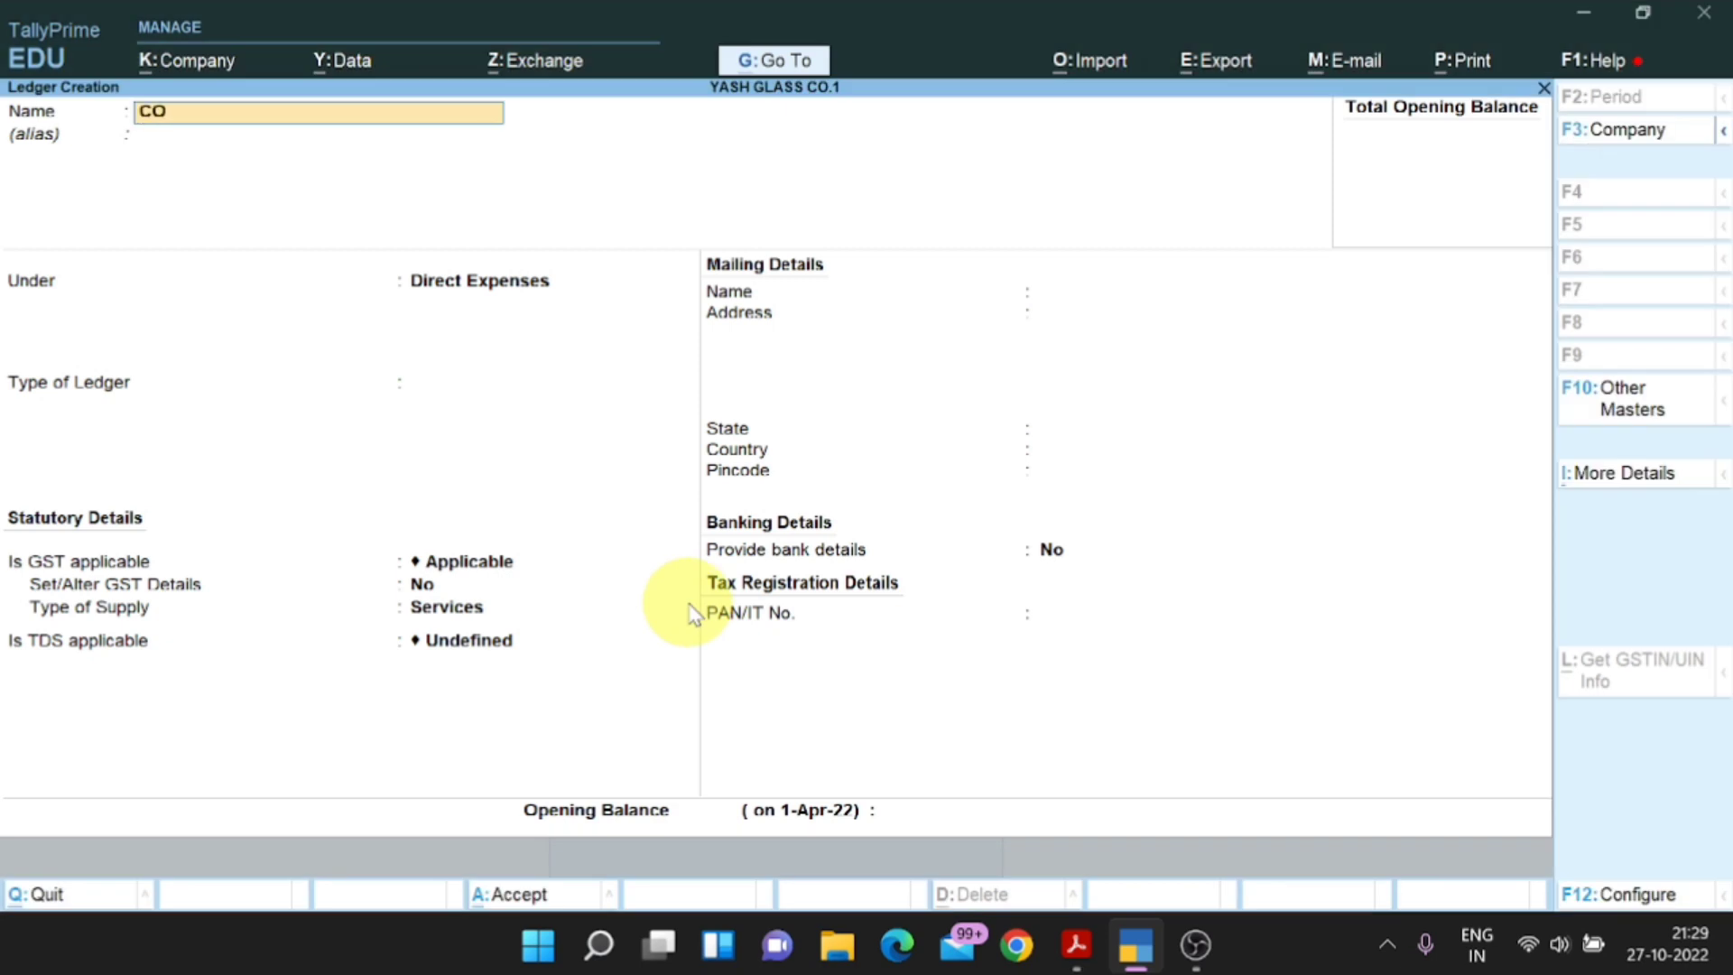
pyautogui.write('MM. RECEIVED')
pyautogui.press('Return')
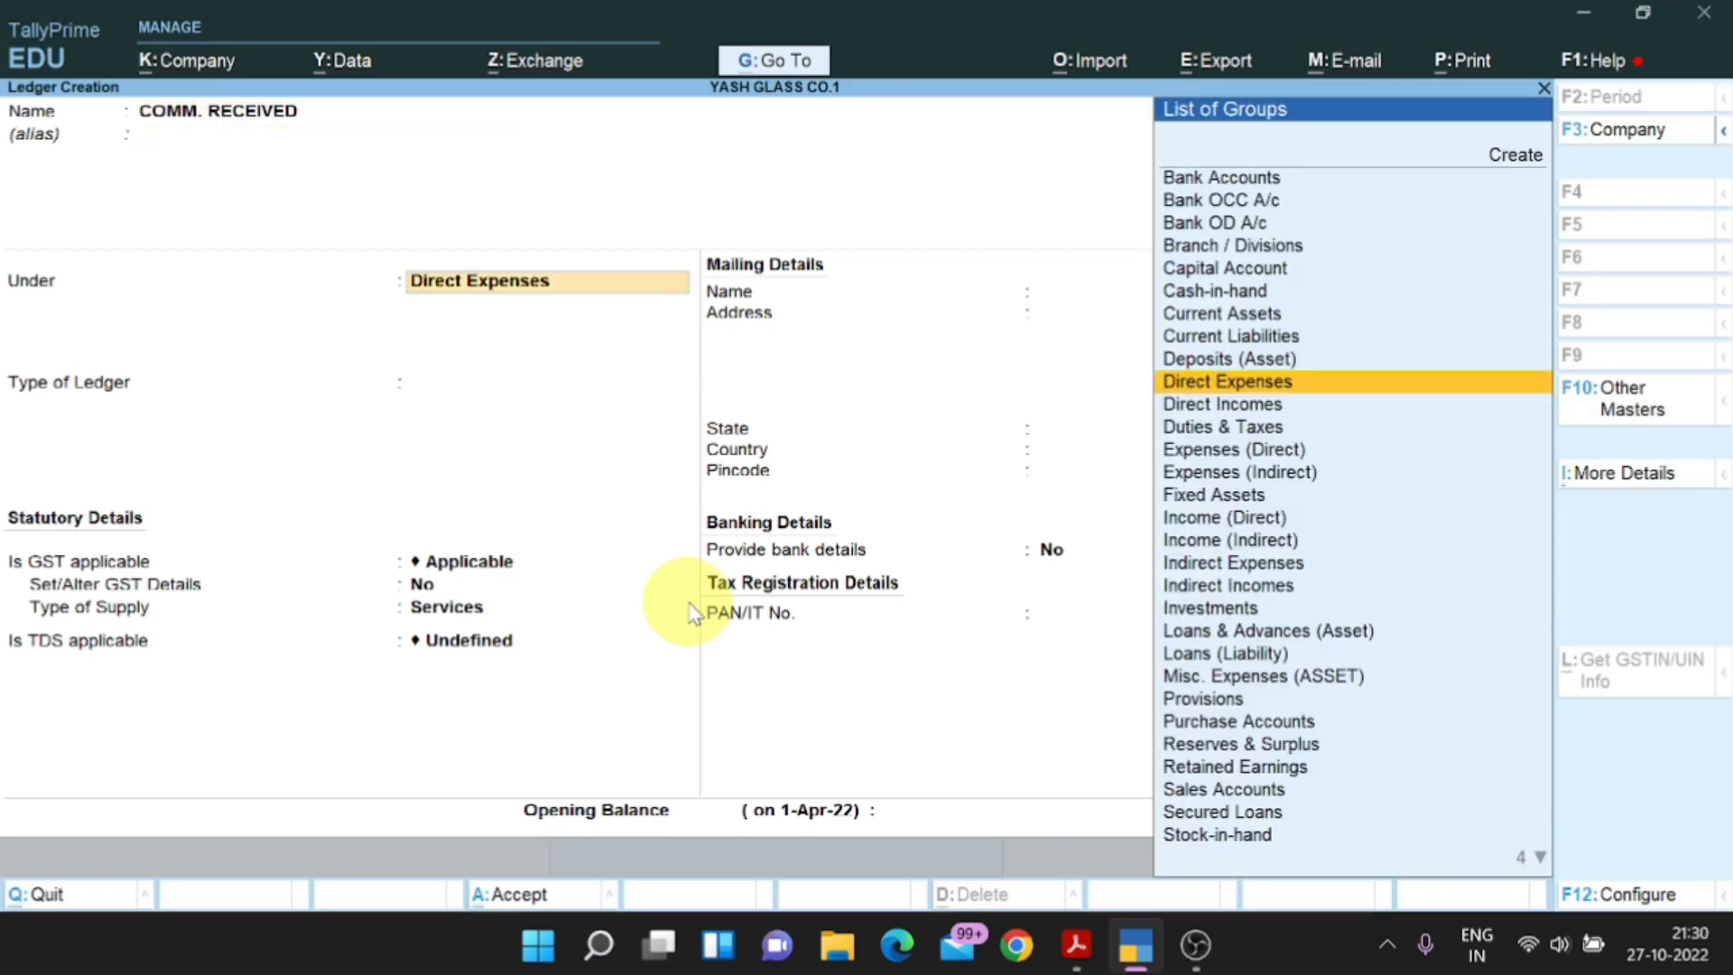
# Recheck the group for commission received in LEDGER NOTES.pdf and place the COMM. RECEIVED ledger under Indirect Incomes in TallyPrime.
pyautogui.press('Return')
pyautogui.press('BackSpace')
pyautogui.hotkey('alt', 'Tab')
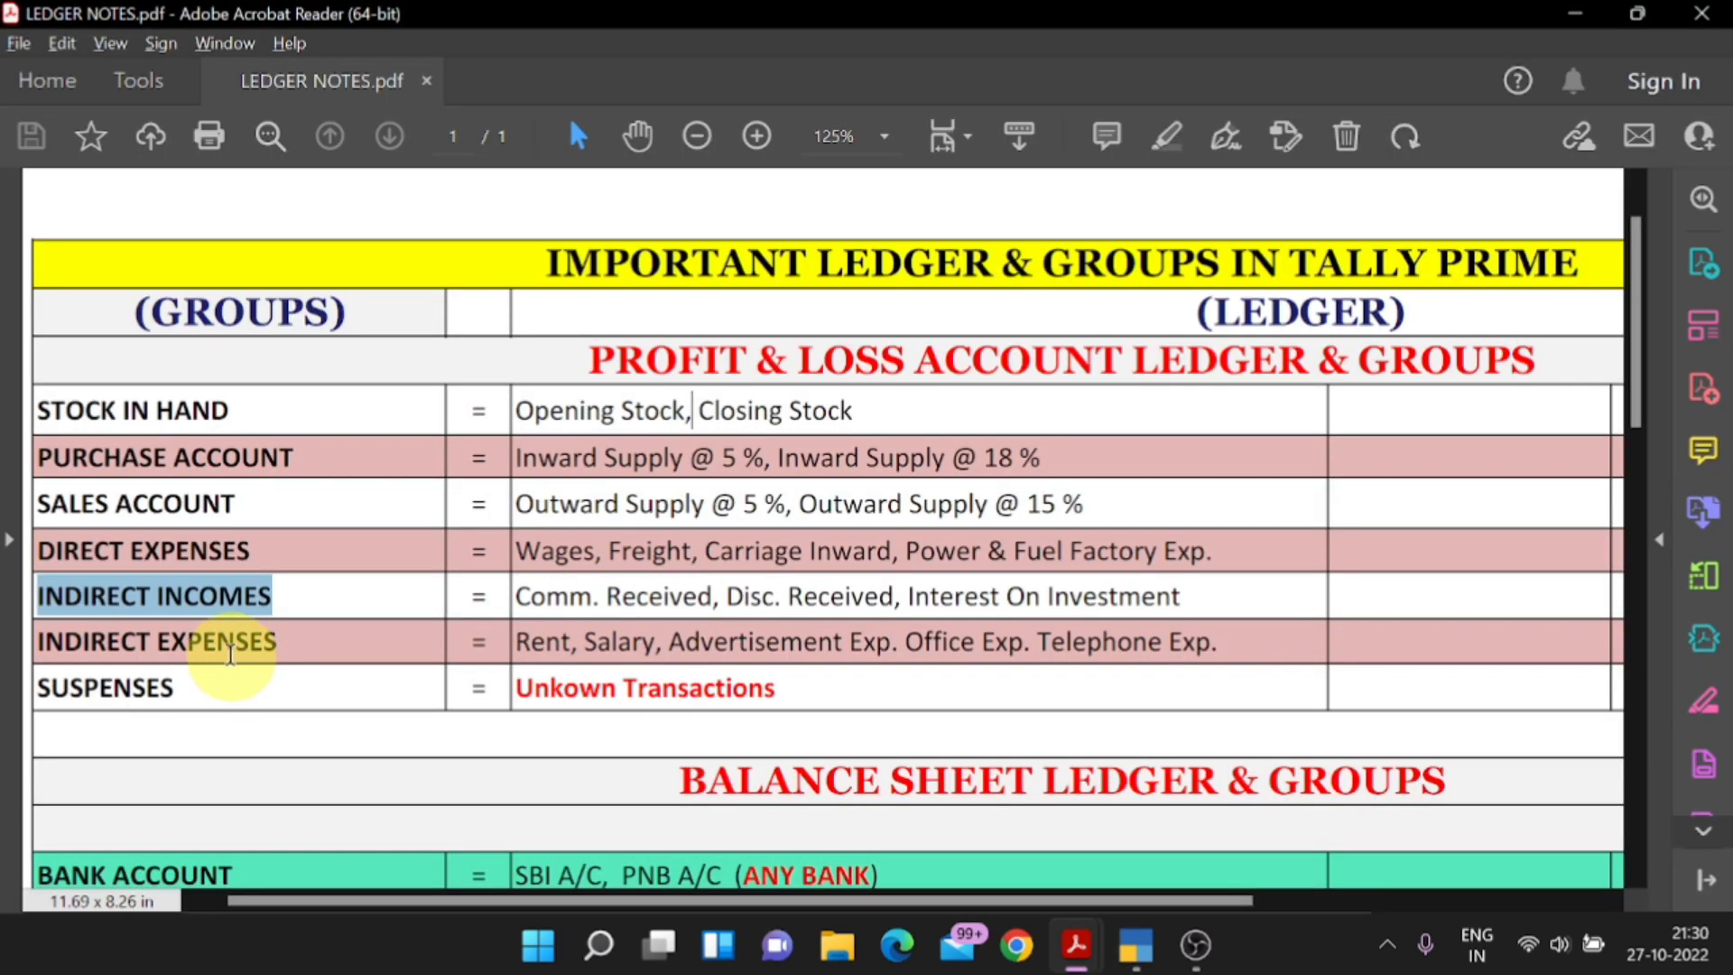
pyautogui.hotkey('alt', 'Tab')
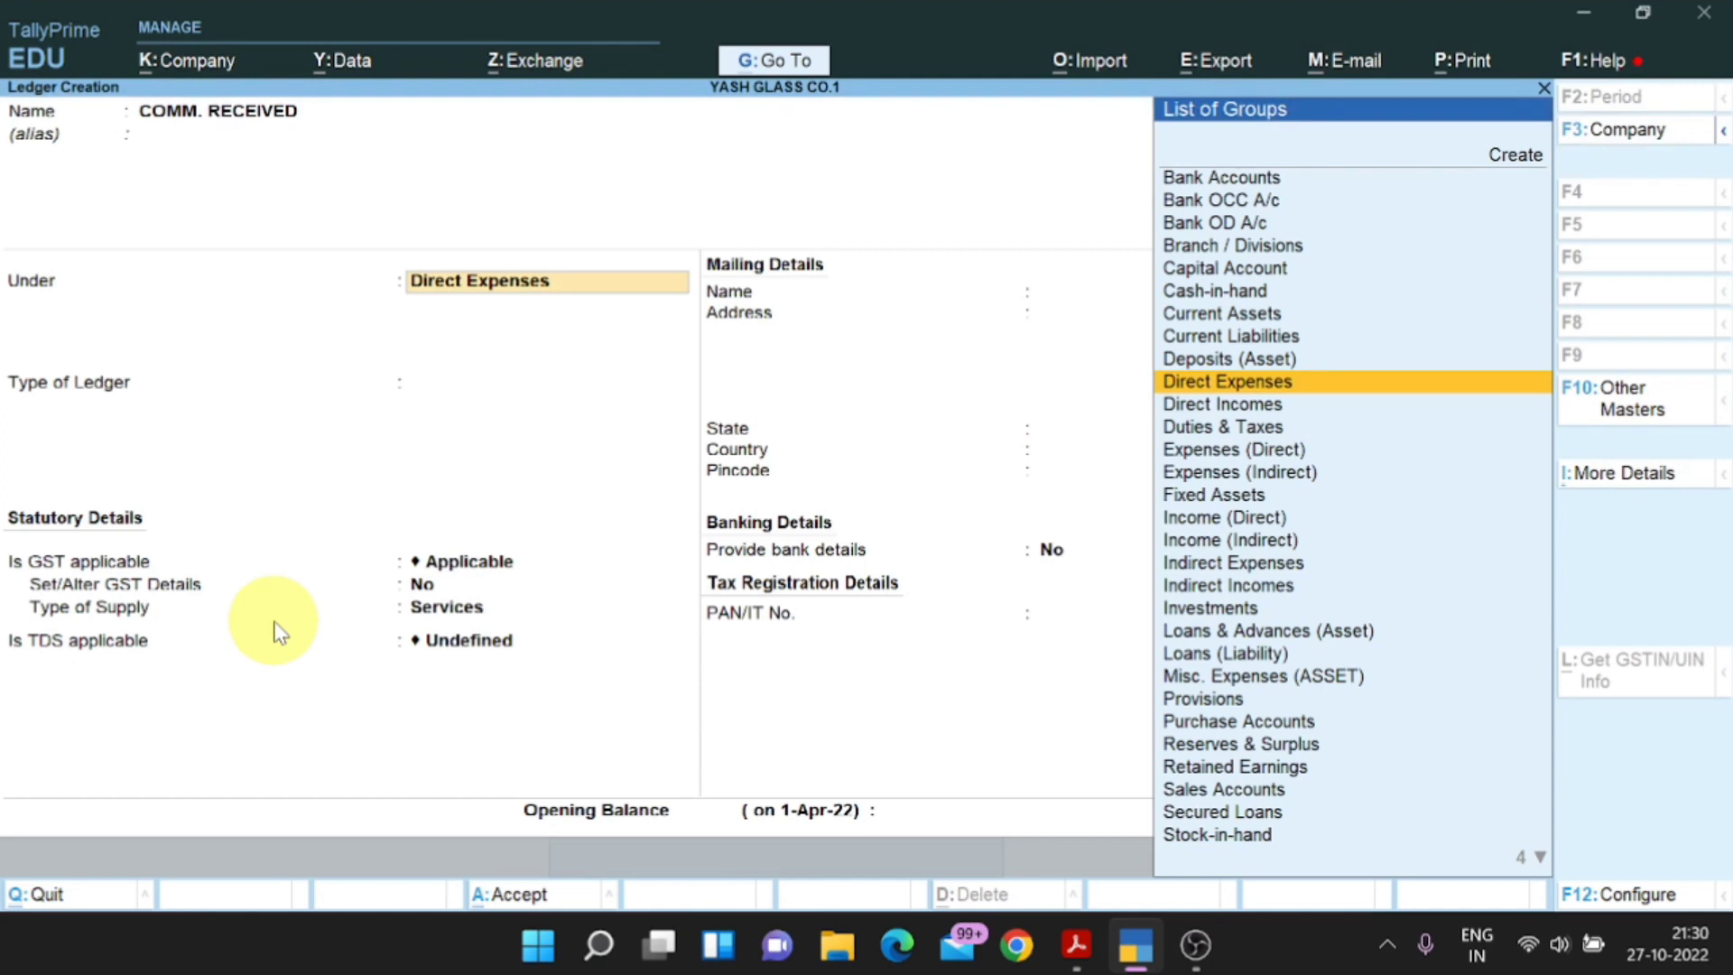
pyautogui.write('INDI')
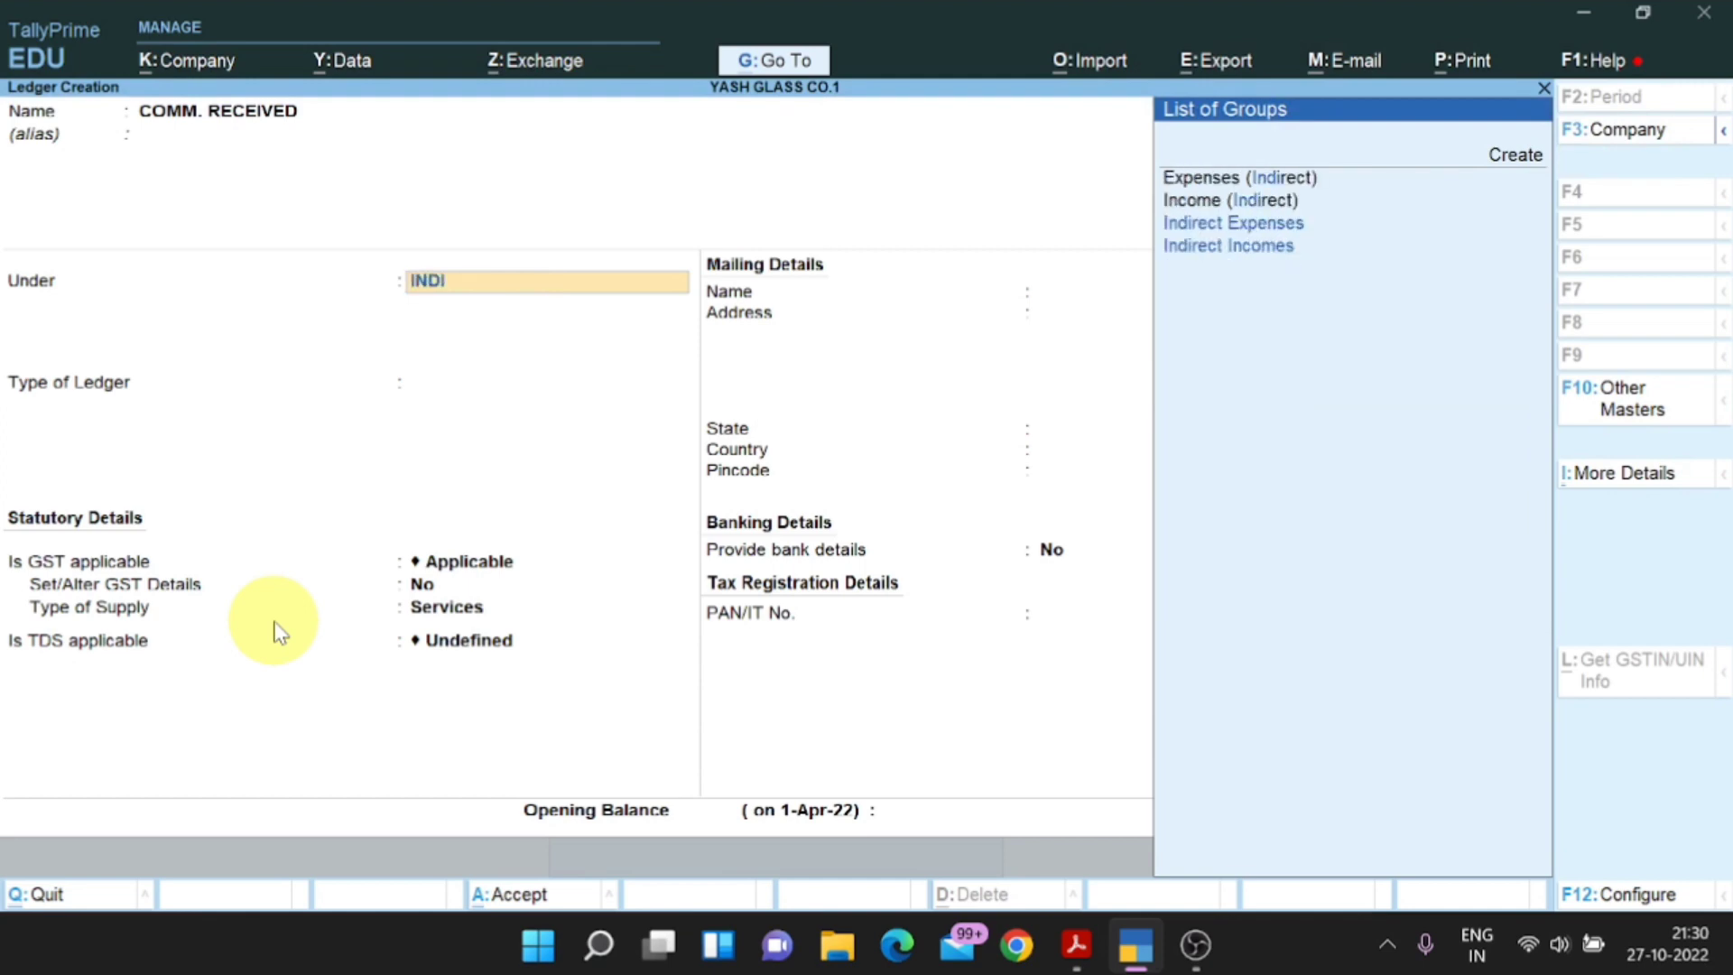
pyautogui.press('Down')
pyautogui.press('Up')
pyautogui.press('Up')
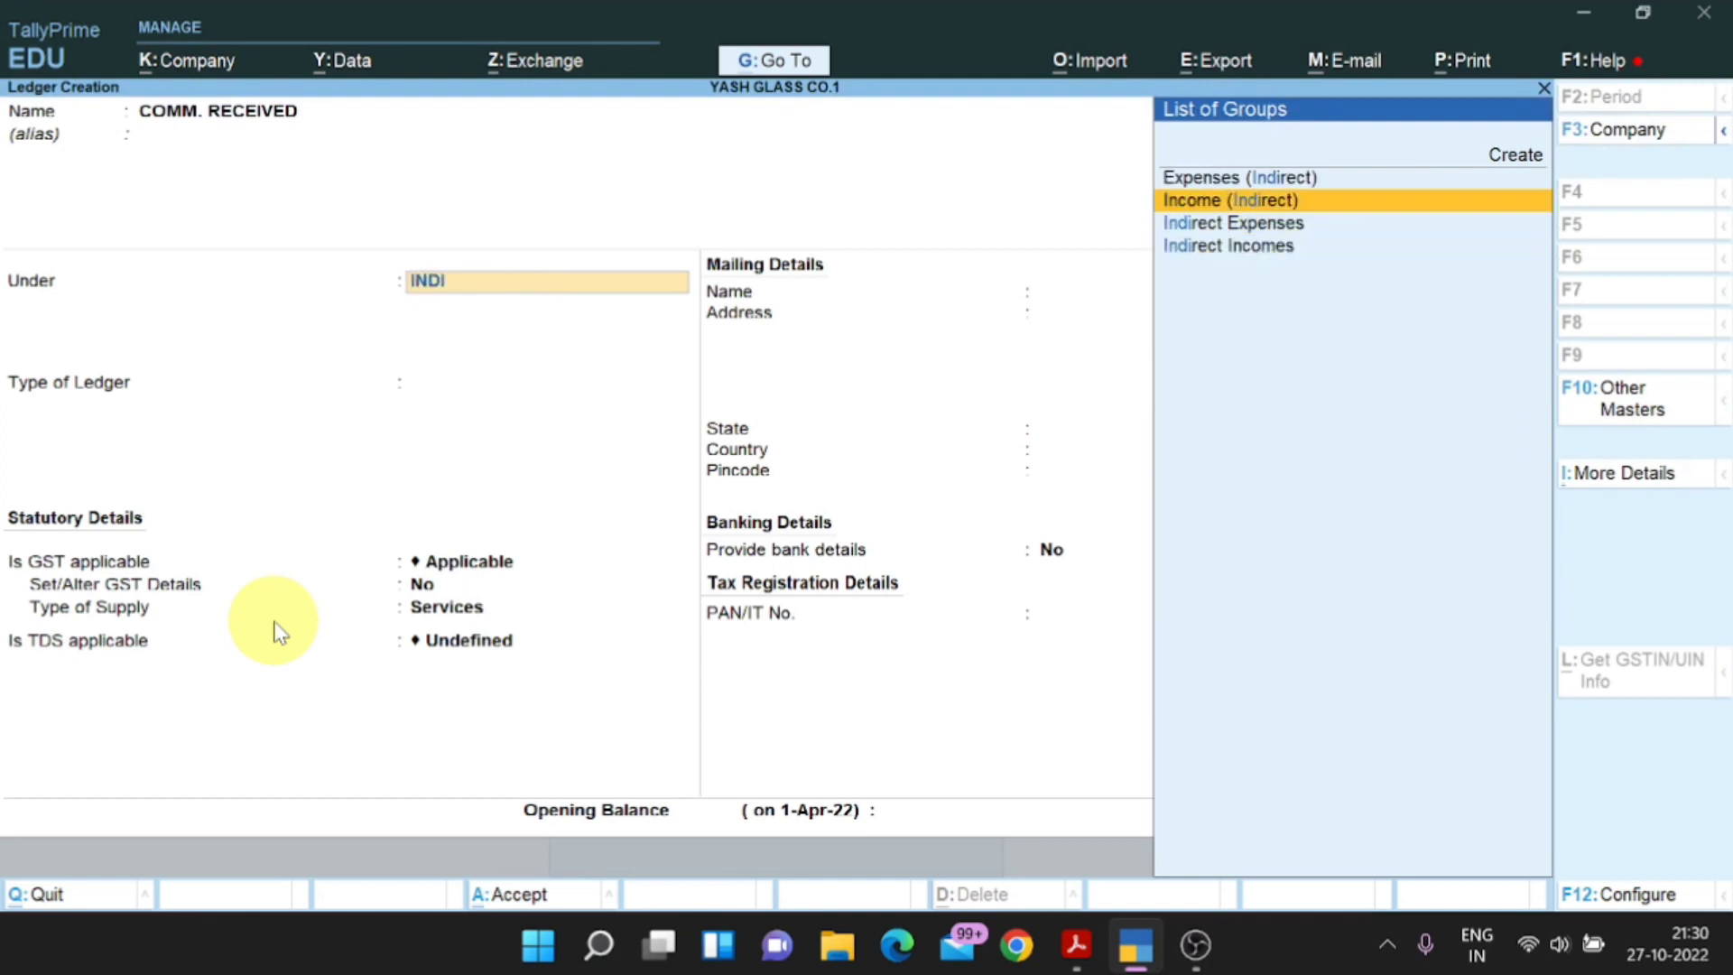
pyautogui.press('Down')
pyautogui.press('Down')
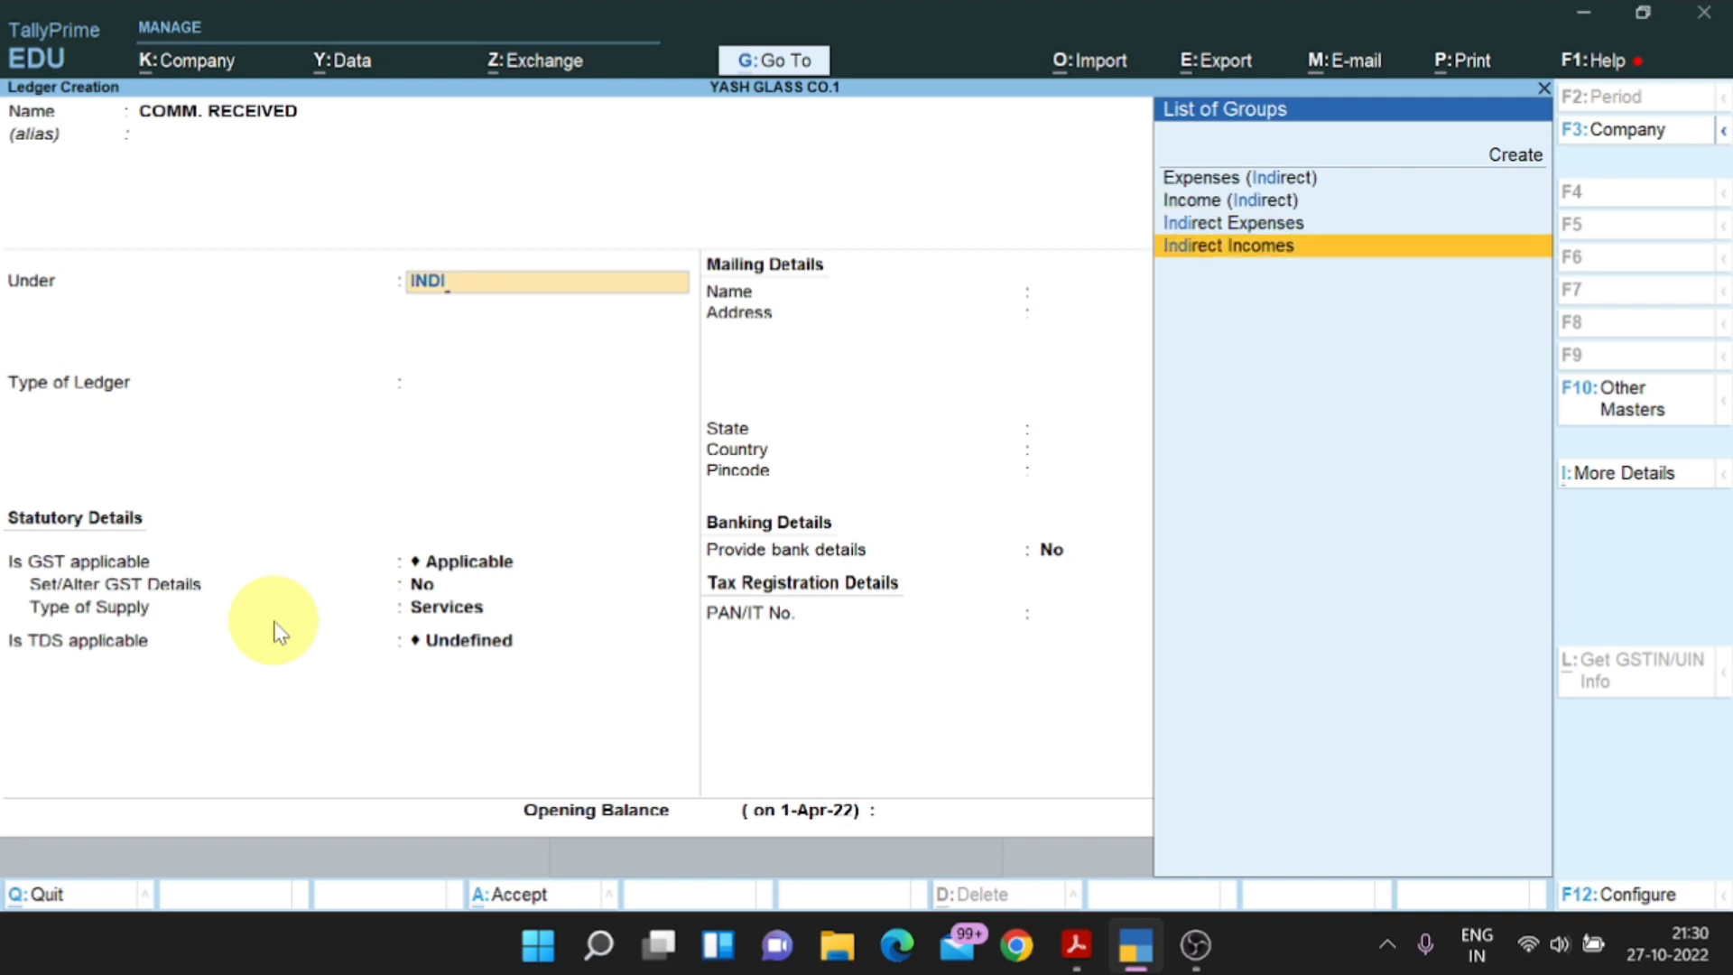
pyautogui.press('Return')
# Keep ledger type Not Applicable, the default GST and TDS settings and no opening balance, and save the COMM. RECEIVED ledger.
pyautogui.press('Return')
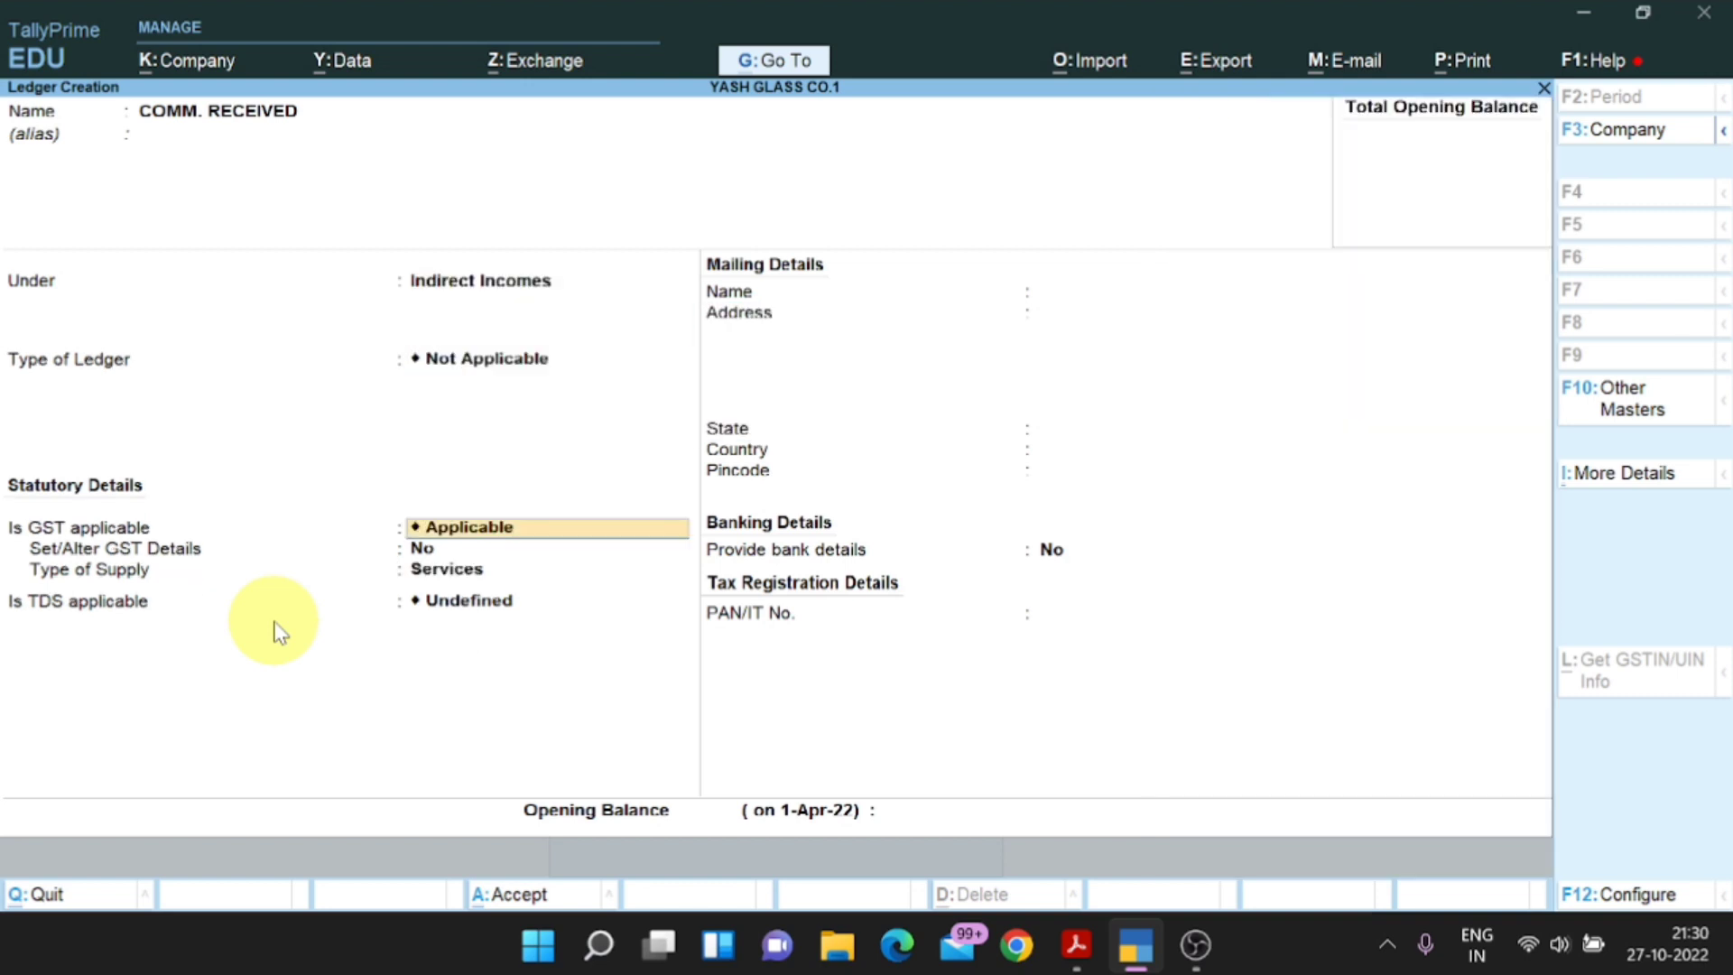
pyautogui.press('Return')
pyautogui.press('Return')
pyautogui.press('Return')
pyautogui.press('Return')
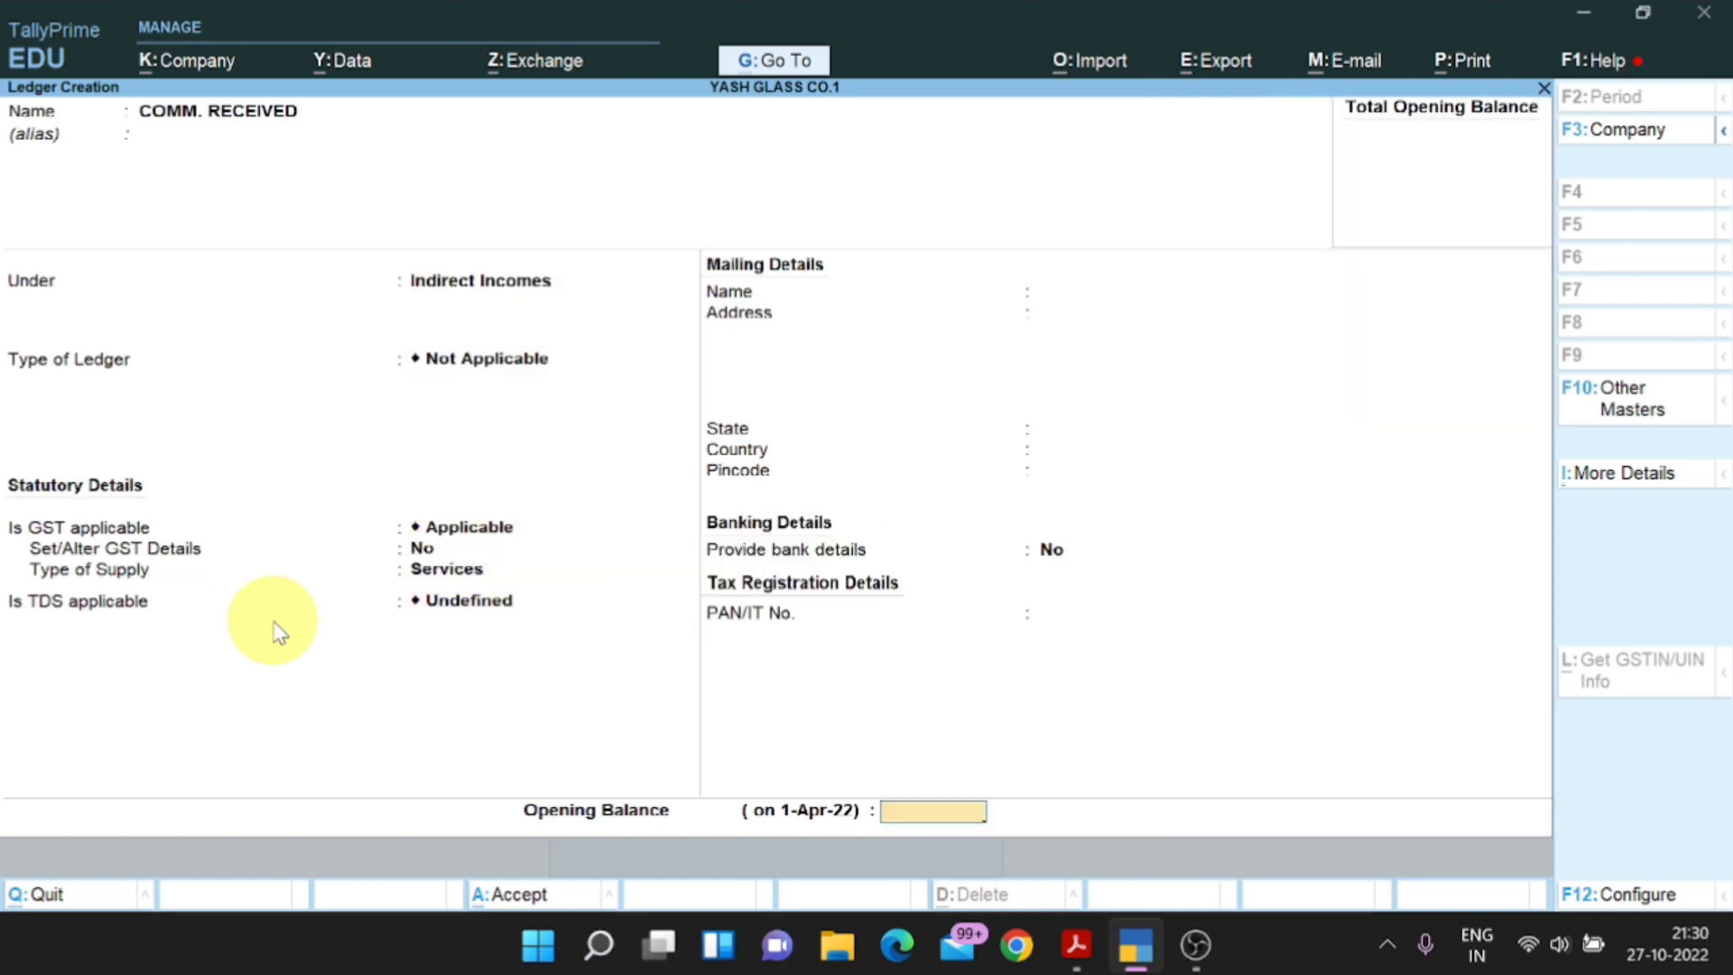
pyautogui.press('Return')
pyautogui.press('Return')
# Switch to LEDGER NOTES.pdf and review the ledgers listed in the Indirect Expenses row.
pyautogui.hotkey('alt', 'Tab')
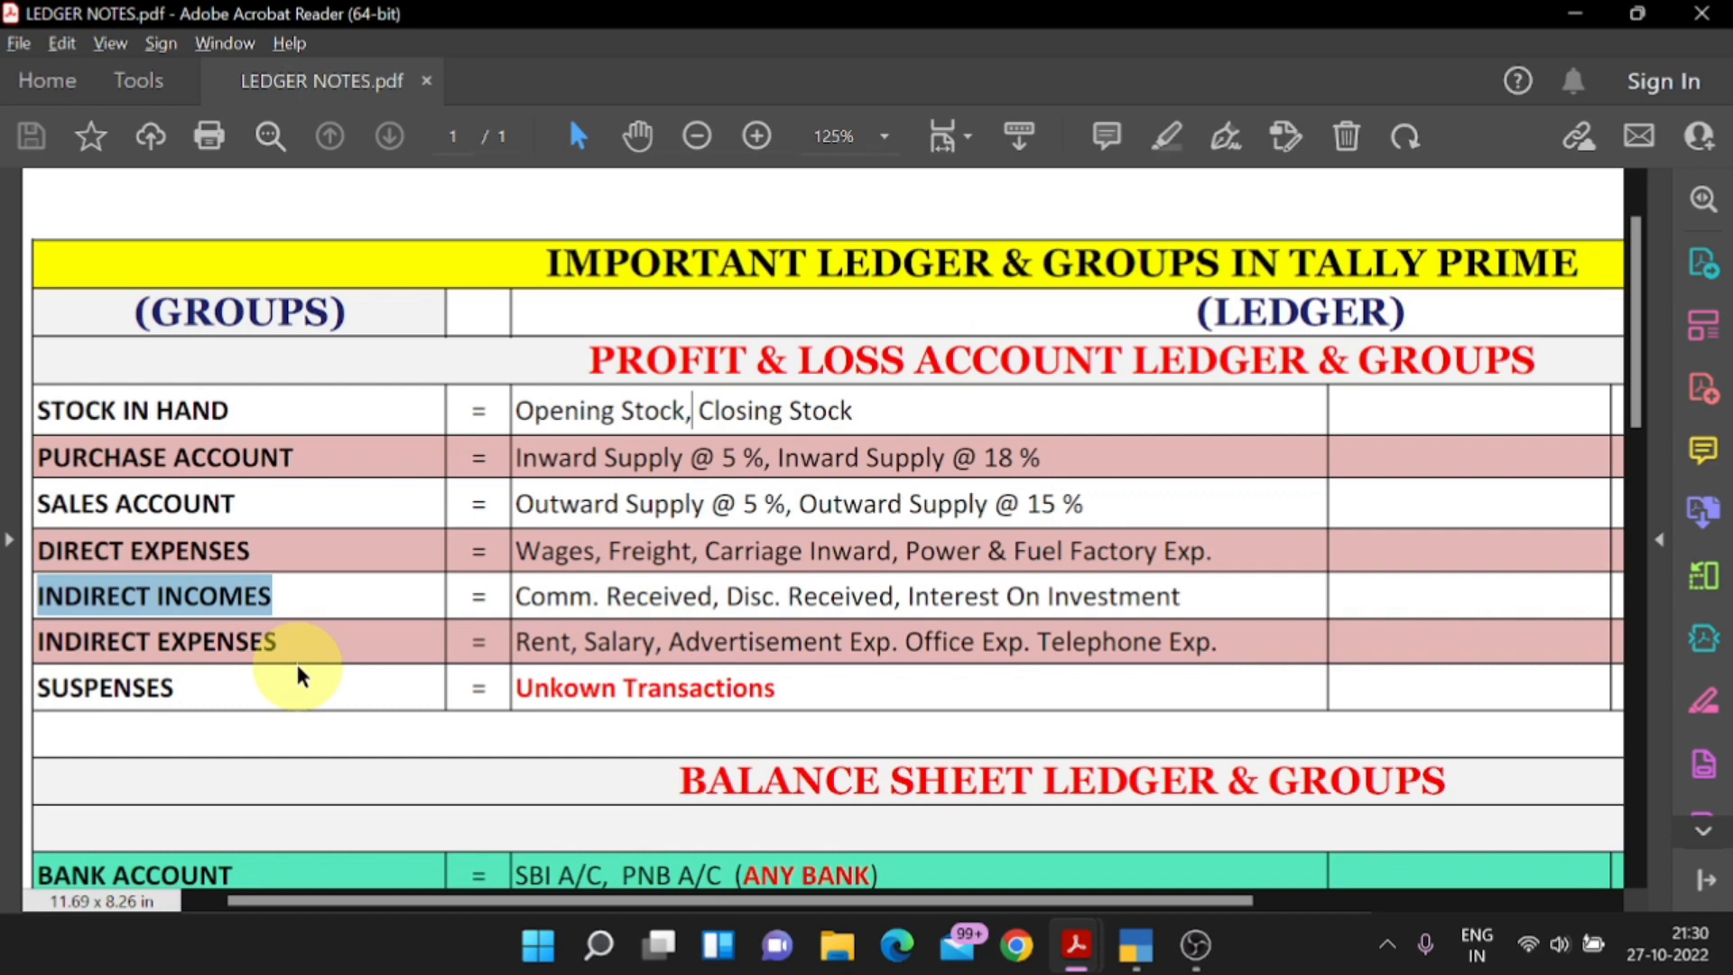
pyautogui.click(598, 648)
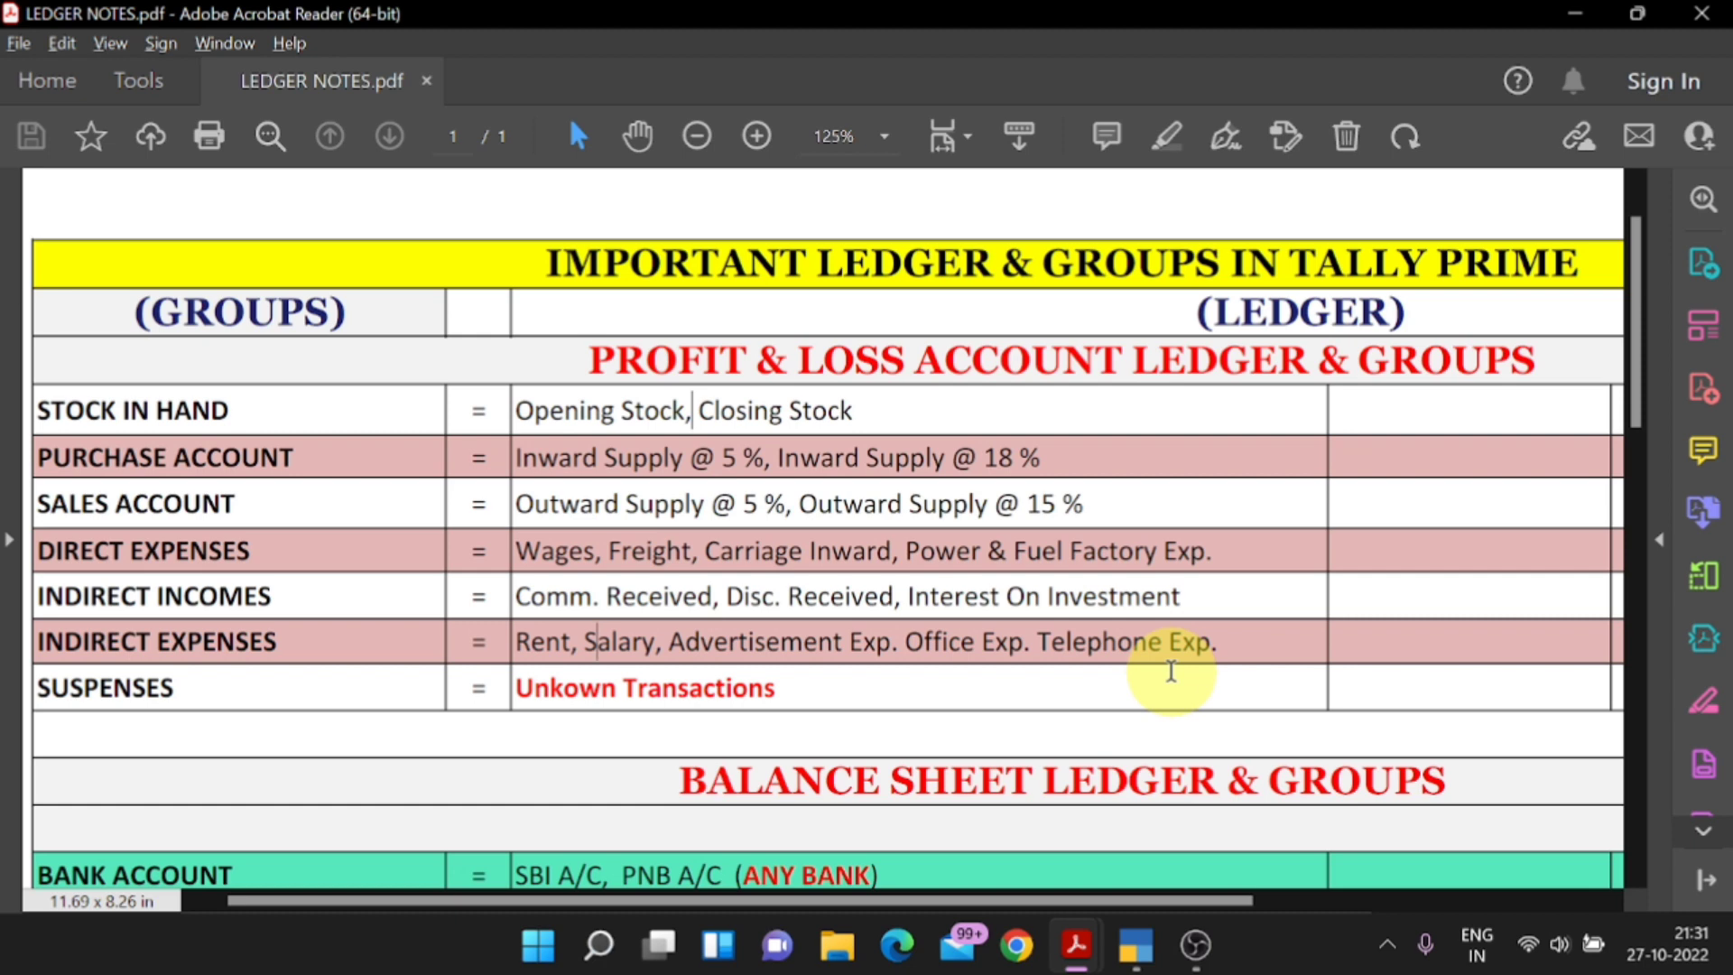
# Switch back to TallyPrime and name the next ledger RENT without an alias, with ledger type Not Applicable.
pyautogui.hotkey('alt', 'Tab')
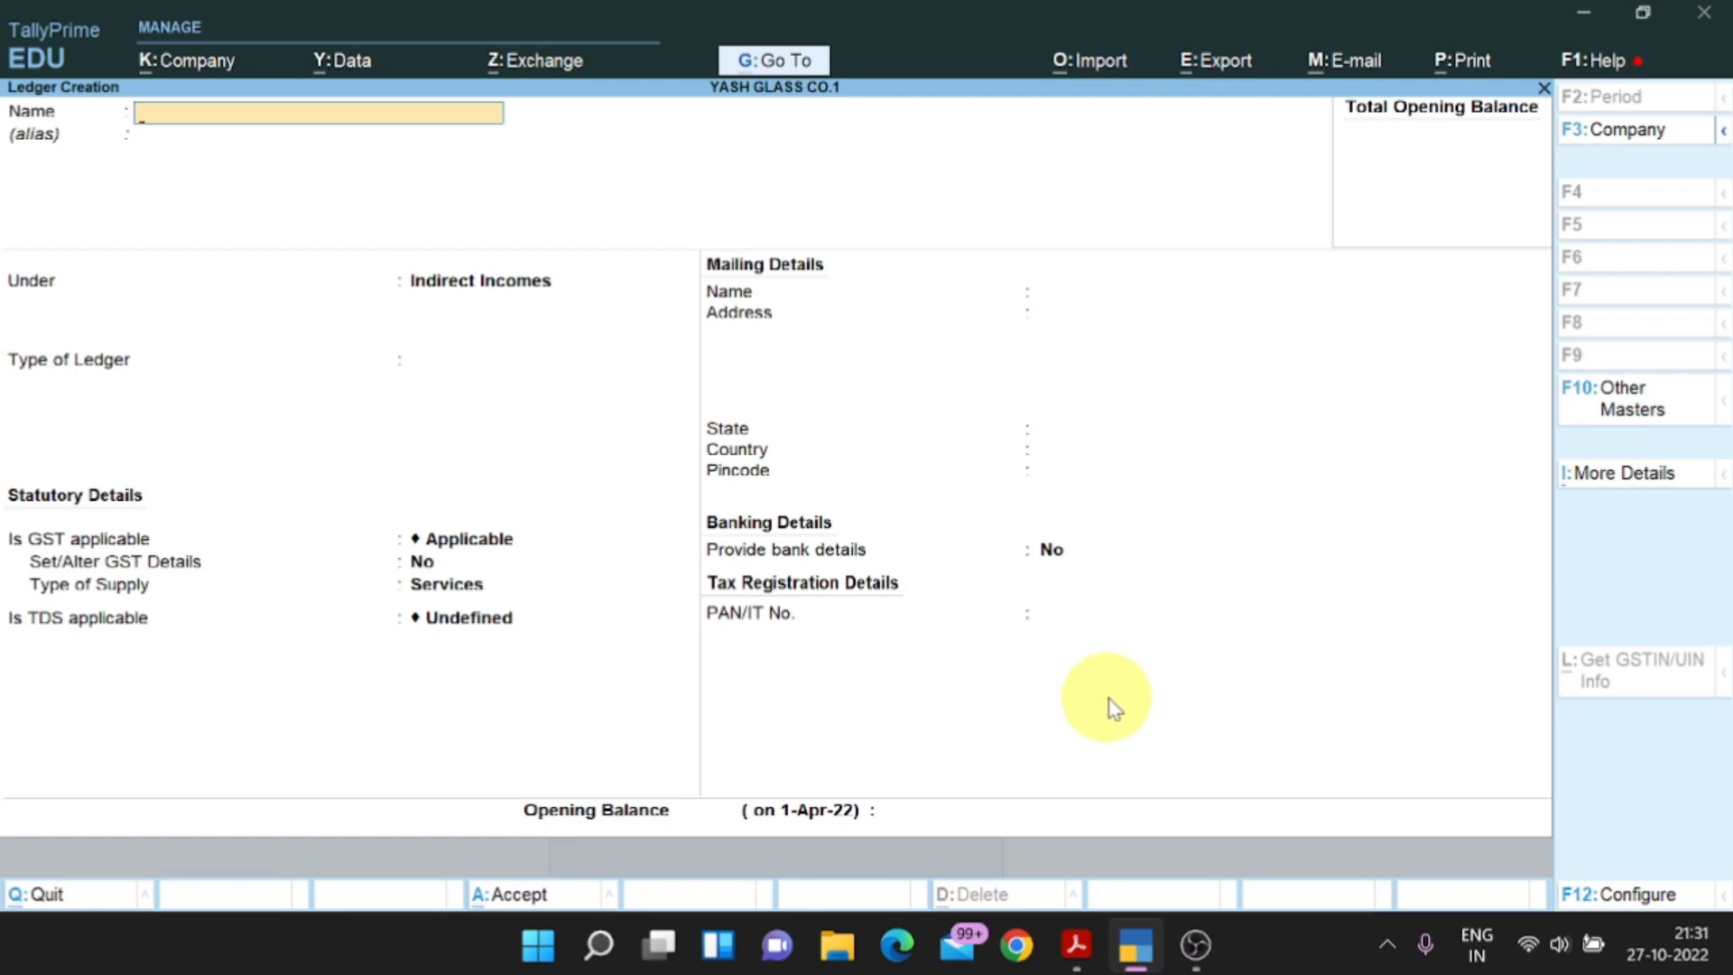
pyautogui.write('RENT')
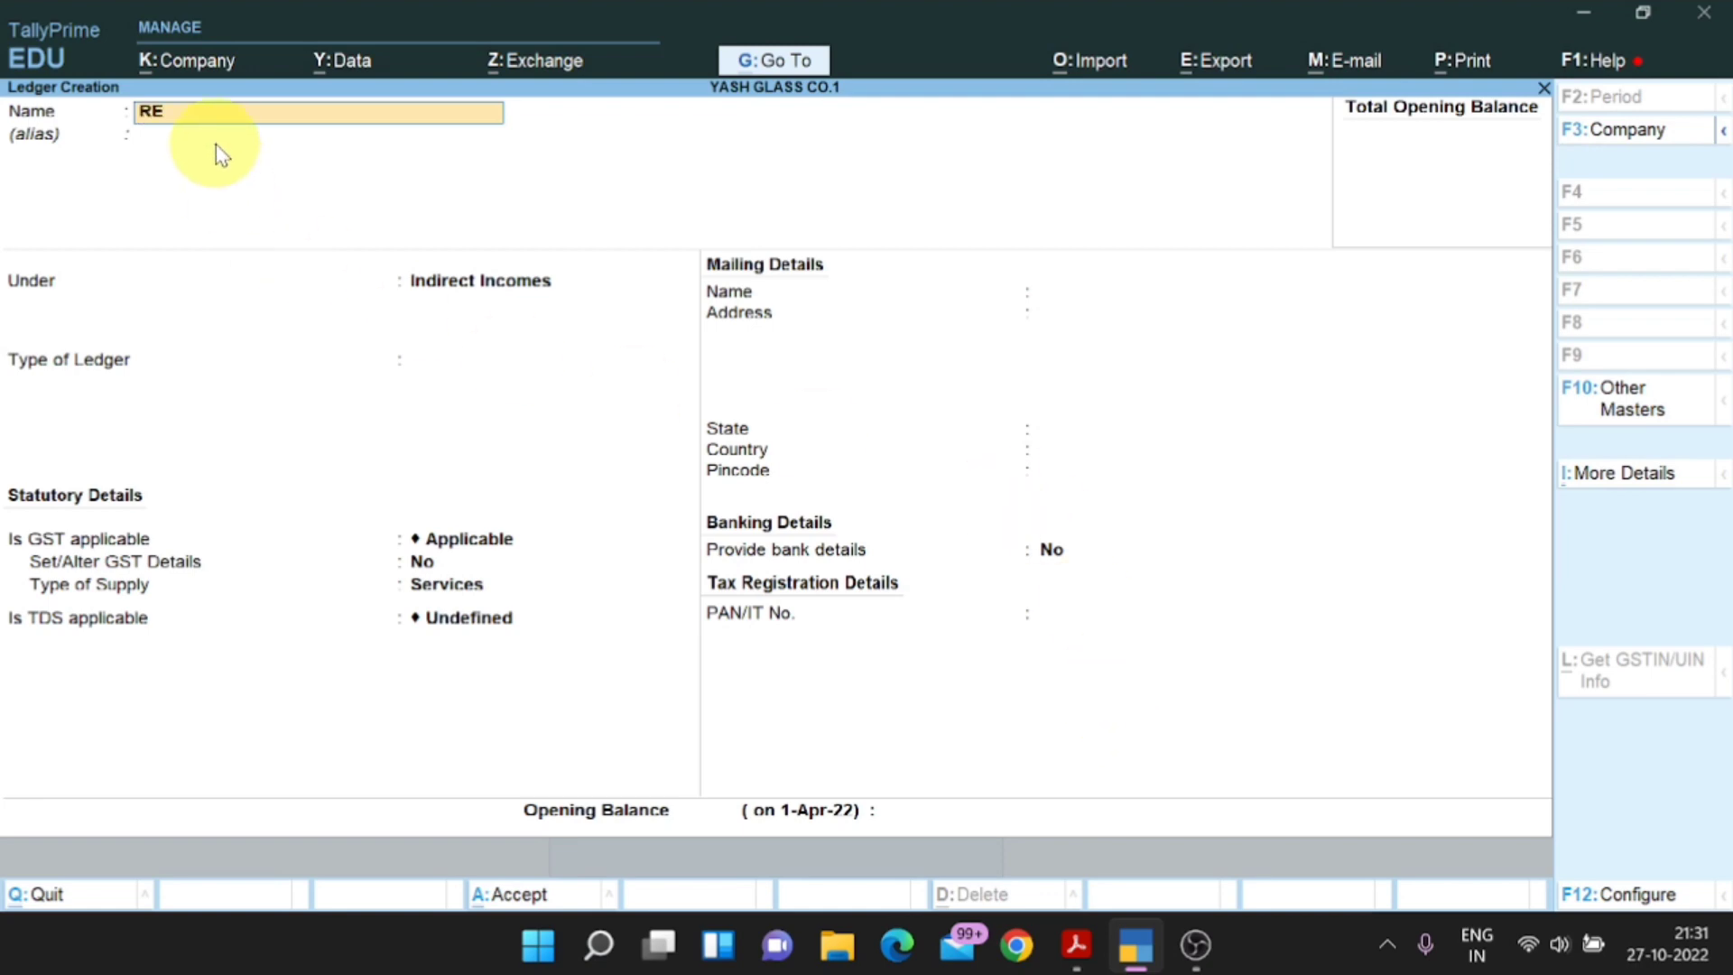
pyautogui.press('Return')
pyautogui.press('Return')
pyautogui.press('Return')
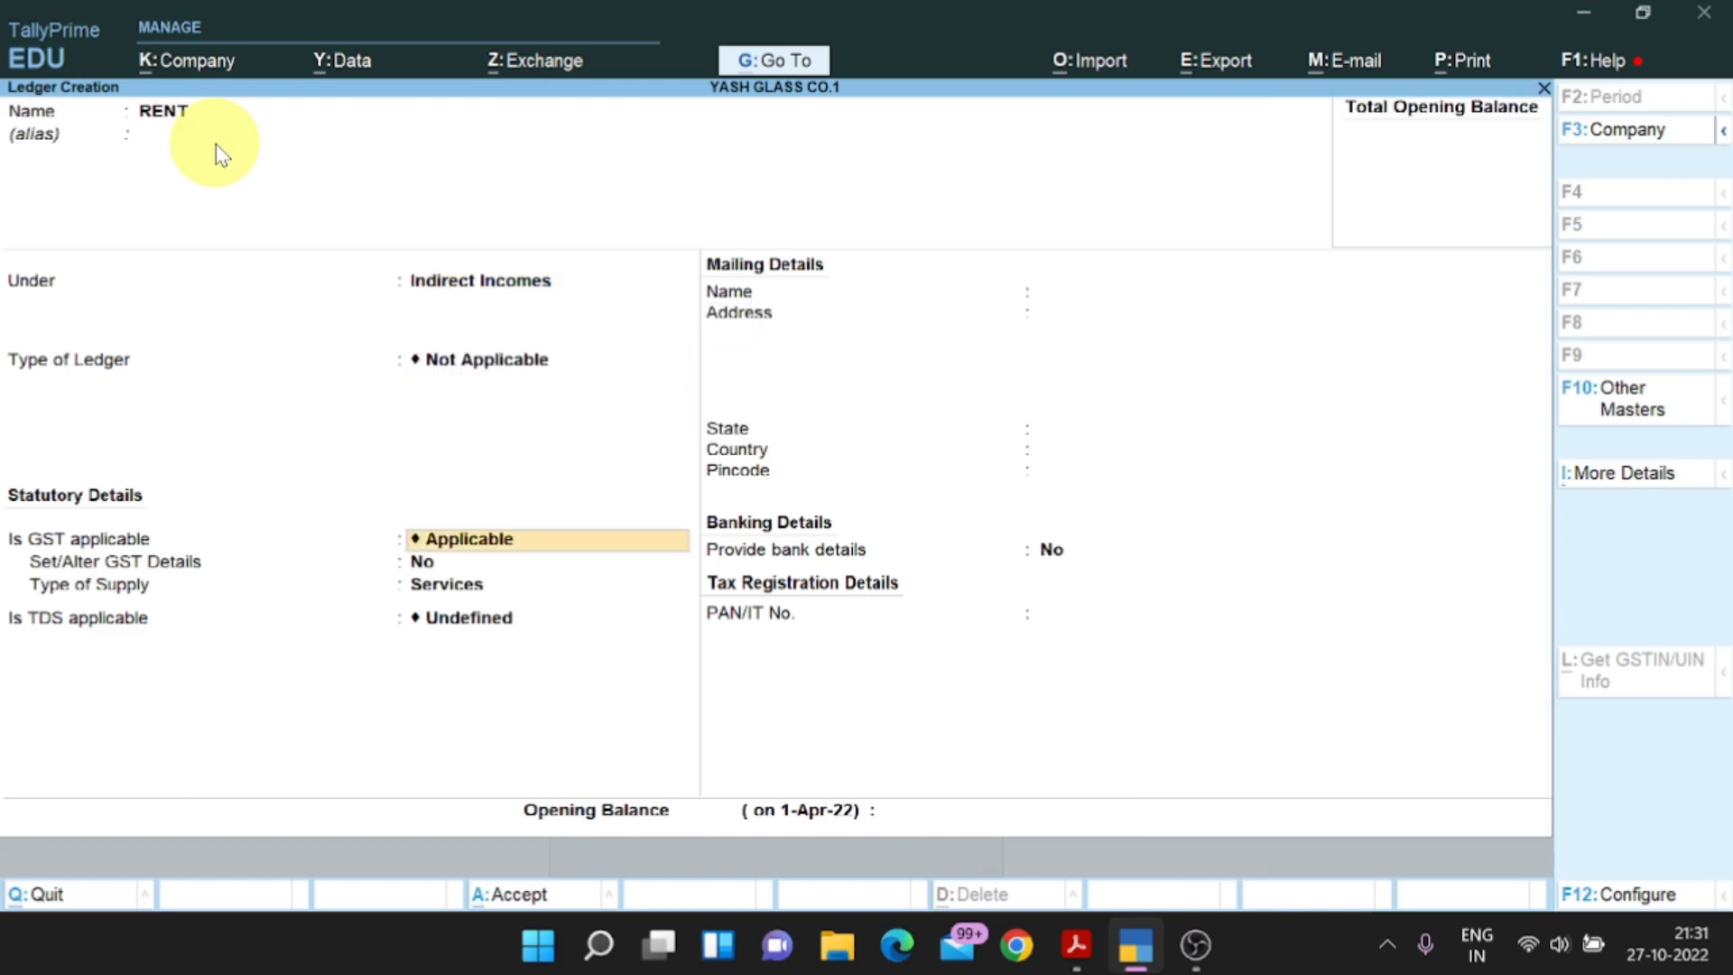
# Change the group of the RENT ledger to Indirect Expenses.
pyautogui.press('BackSpace')
pyautogui.press('BackSpace')
pyautogui.write('IND')
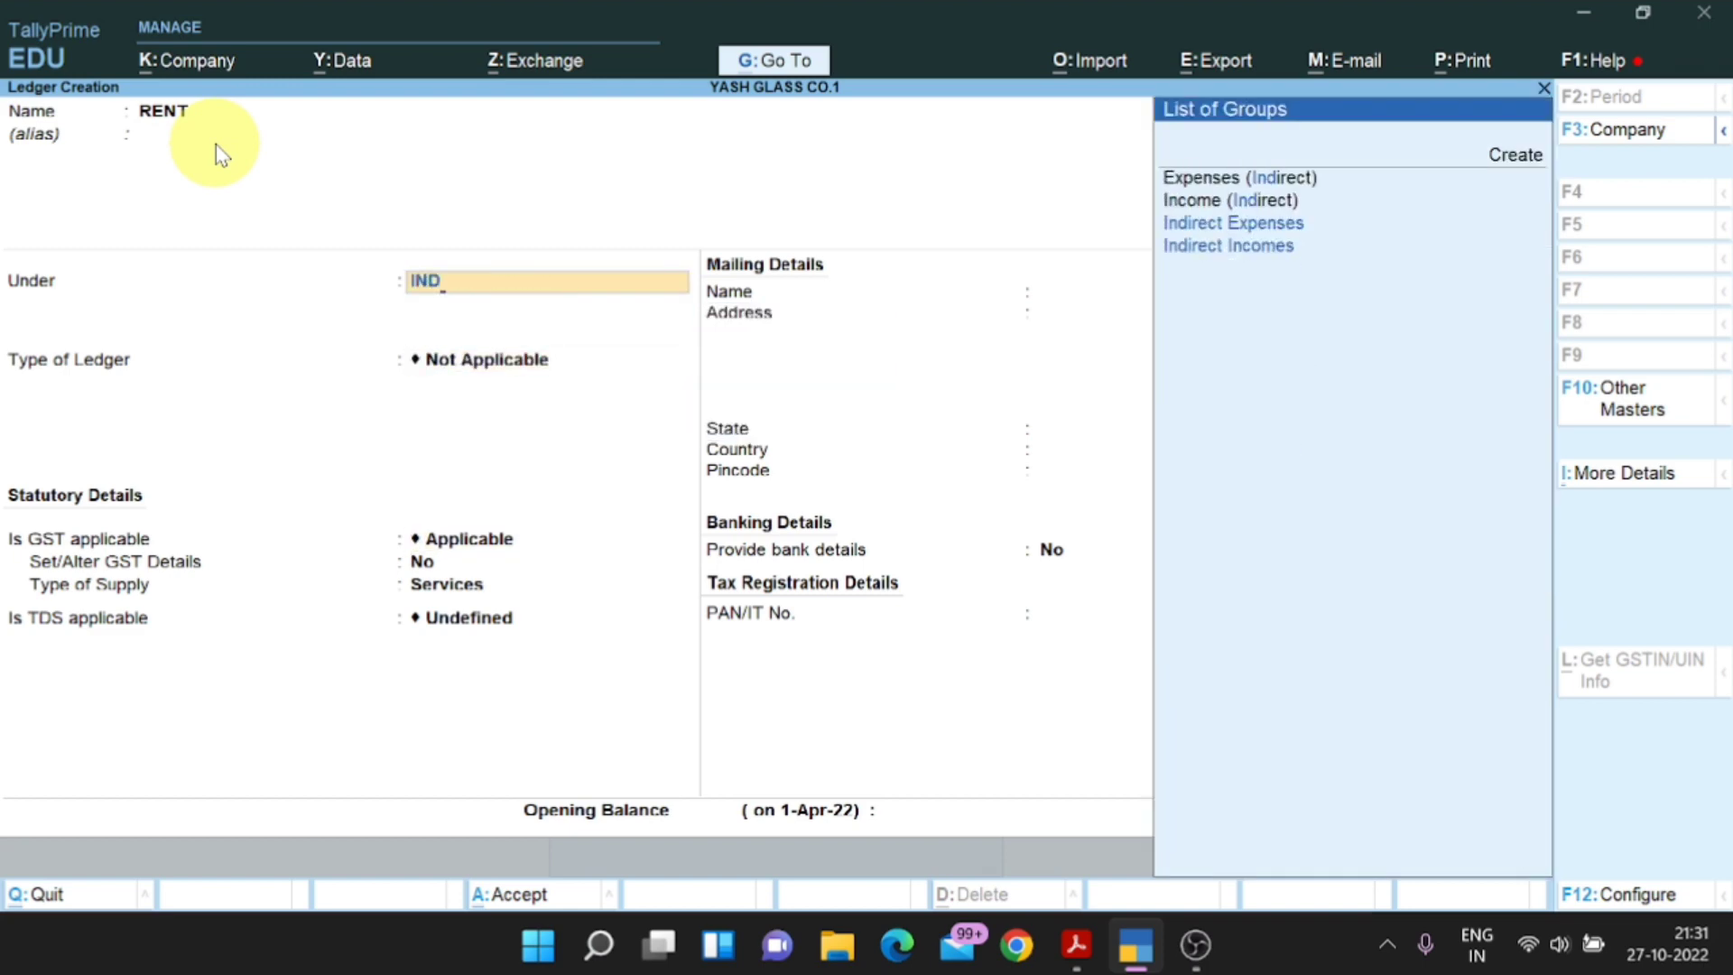
pyautogui.press('Up')
pyautogui.press('Up')
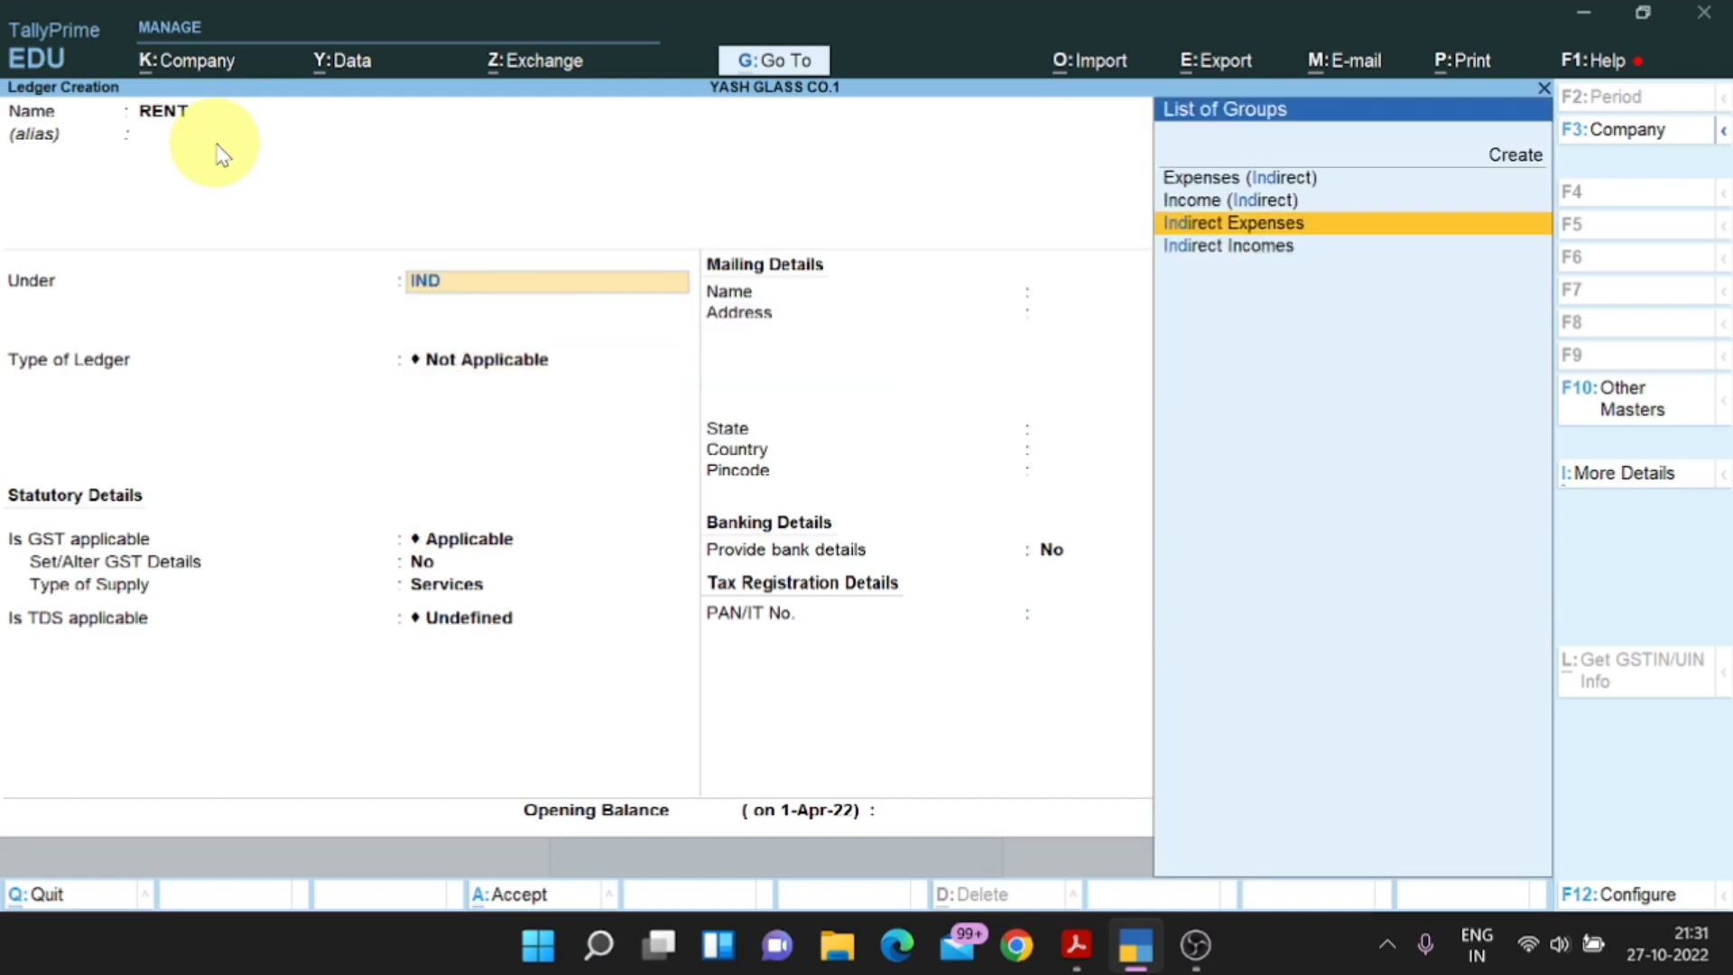
pyautogui.press('Return')
# Keep the default ledger type, GST, TDS and bank settings and no opening balance, and save the RENT ledger.
pyautogui.press('Return')
pyautogui.press('Return')
pyautogui.press('Return')
pyautogui.press('Return')
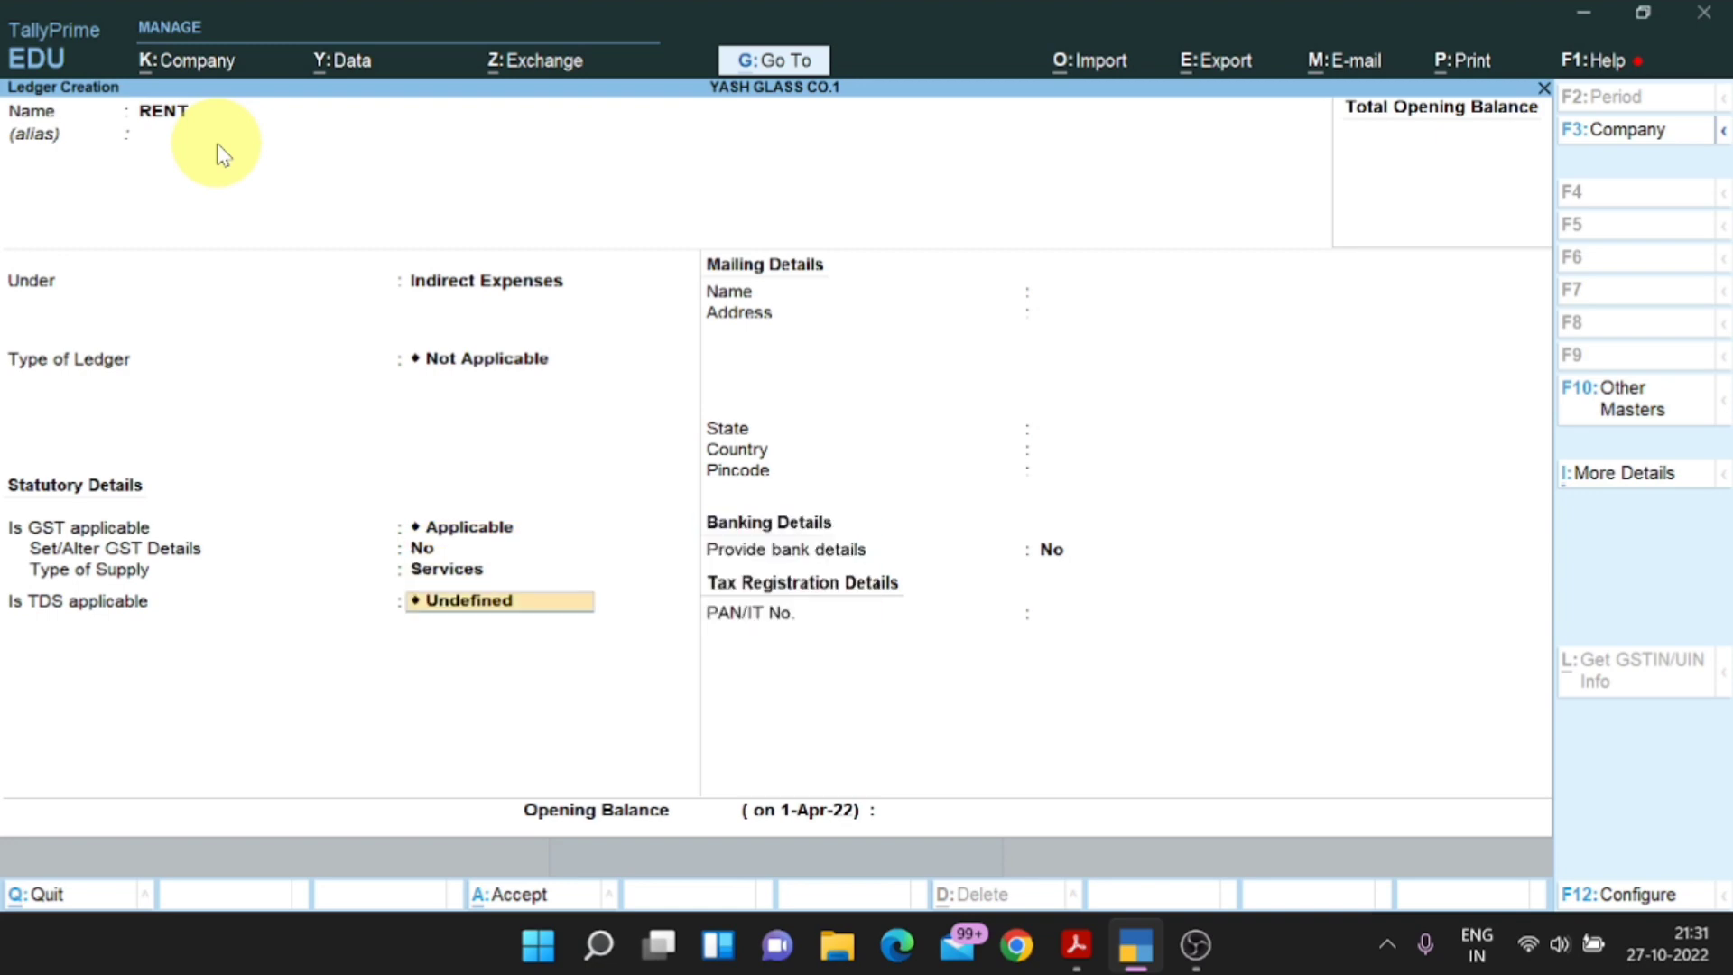
pyautogui.press('Return')
pyautogui.press('Return')
pyautogui.press('Return')
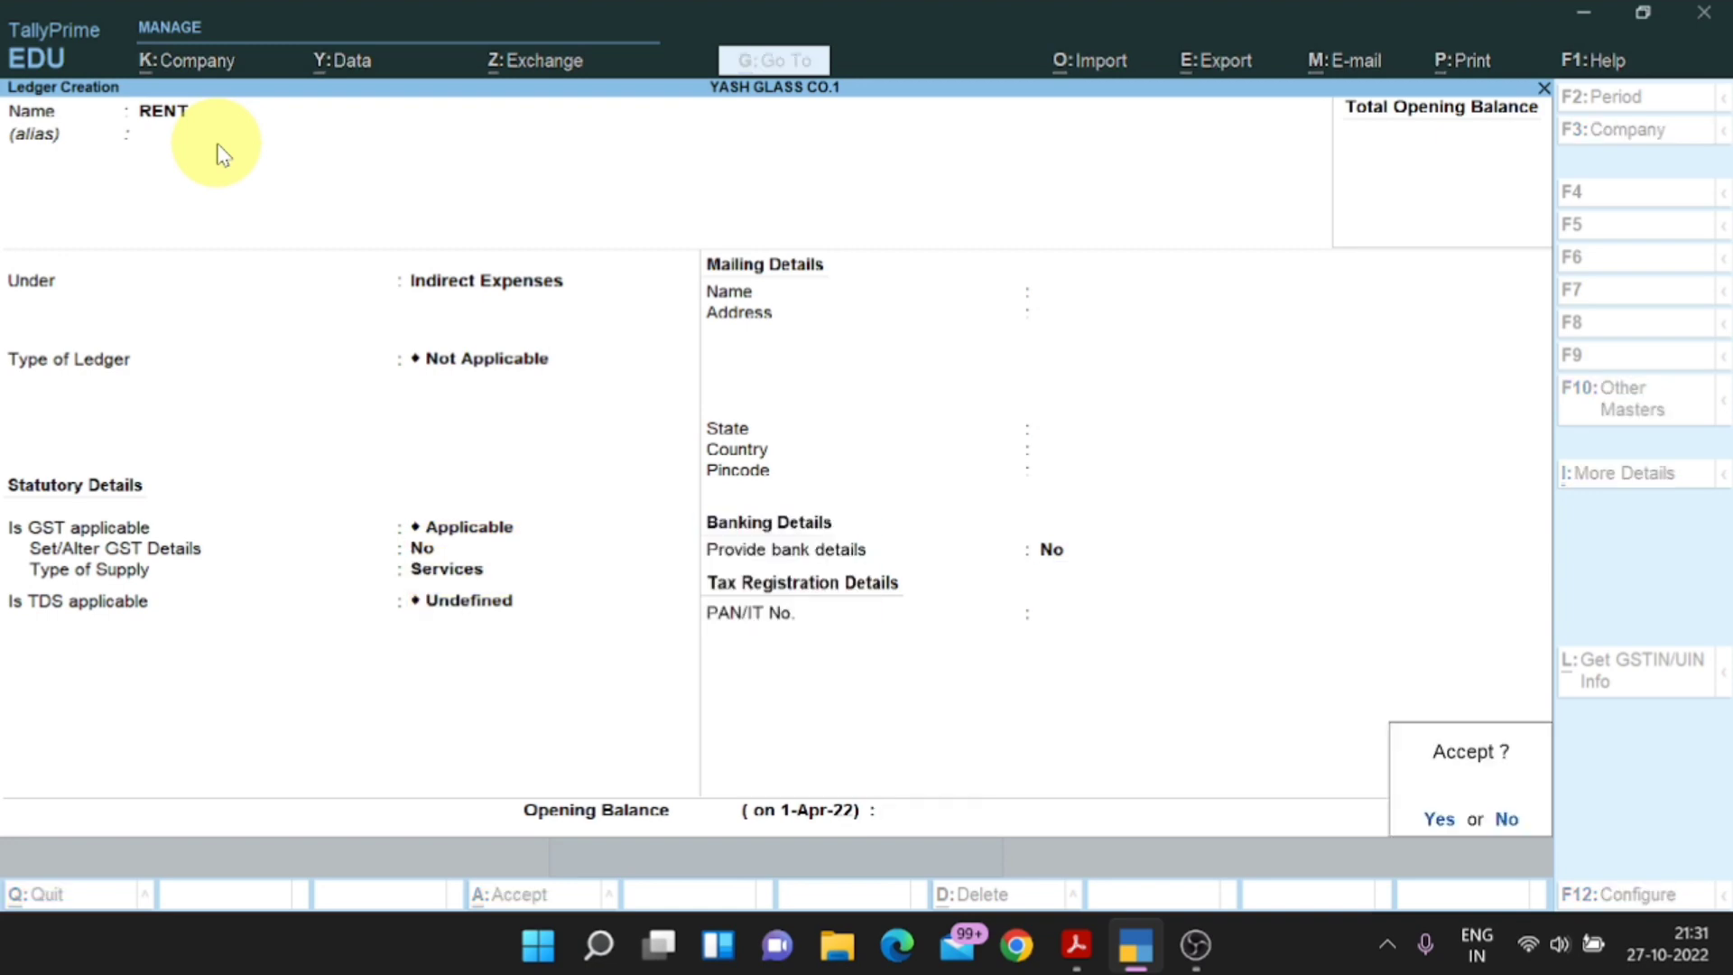
pyautogui.press('Return')
# Switch to LEDGER NOTES.pdf and review the Suspenses row below Indirect Expenses.
pyautogui.hotkey('alt', 'Tab')
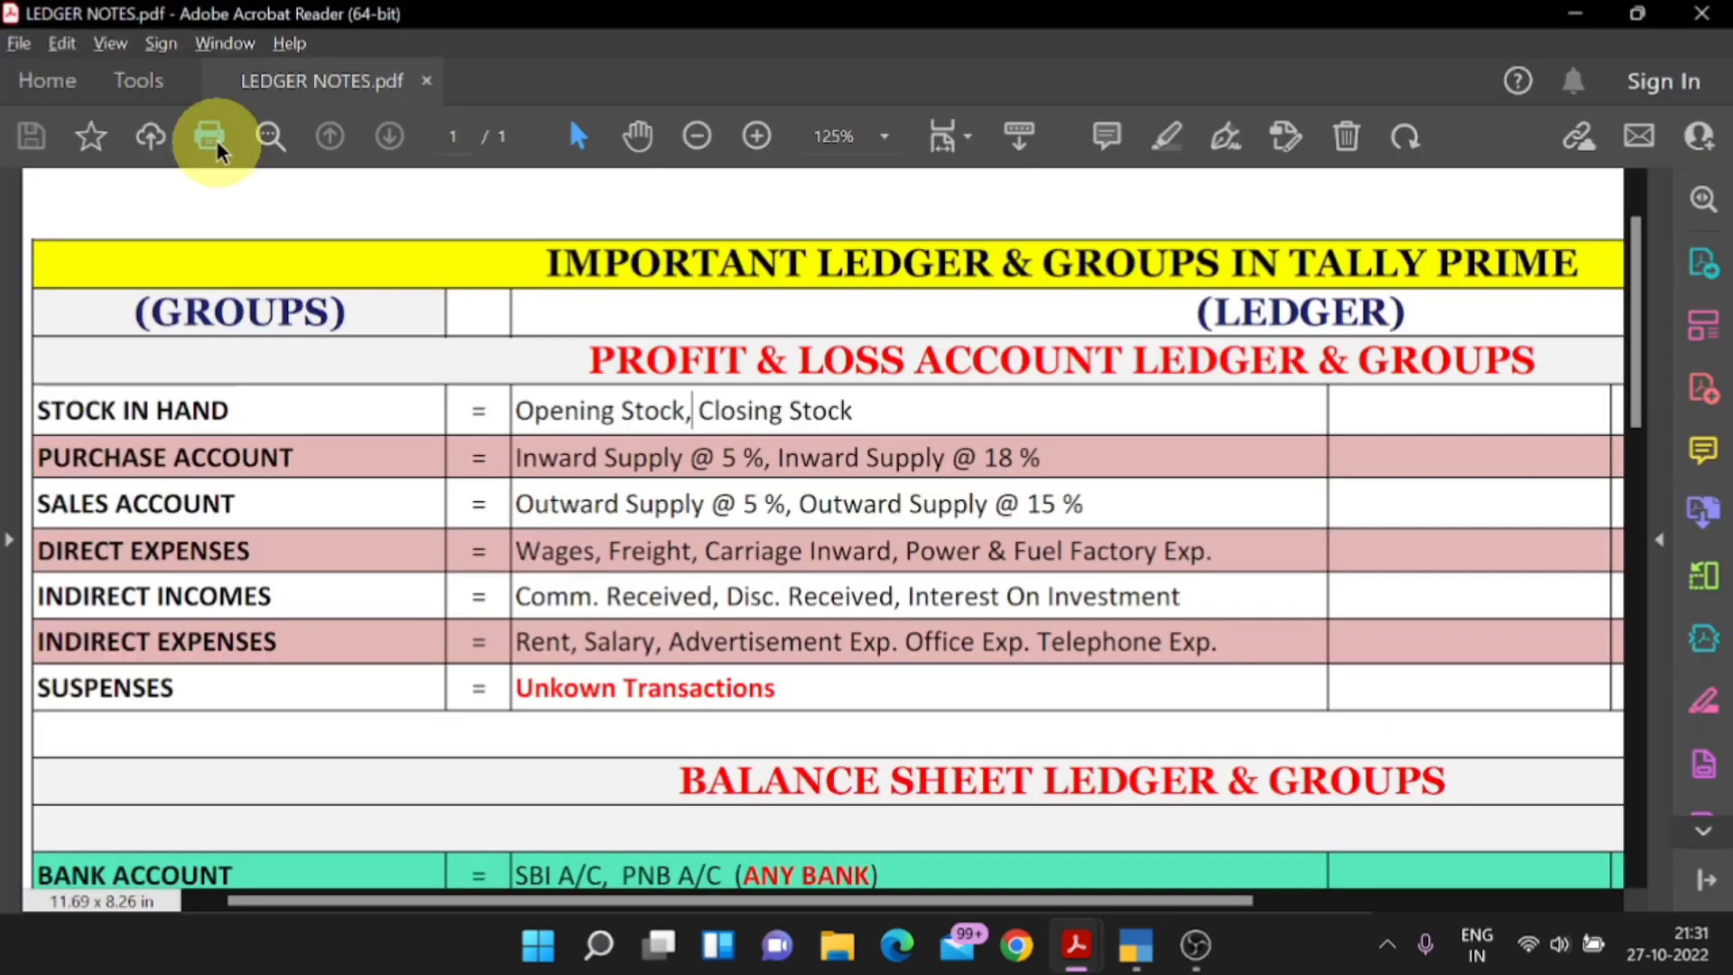
pyautogui.scroll(-1, 415, 671)
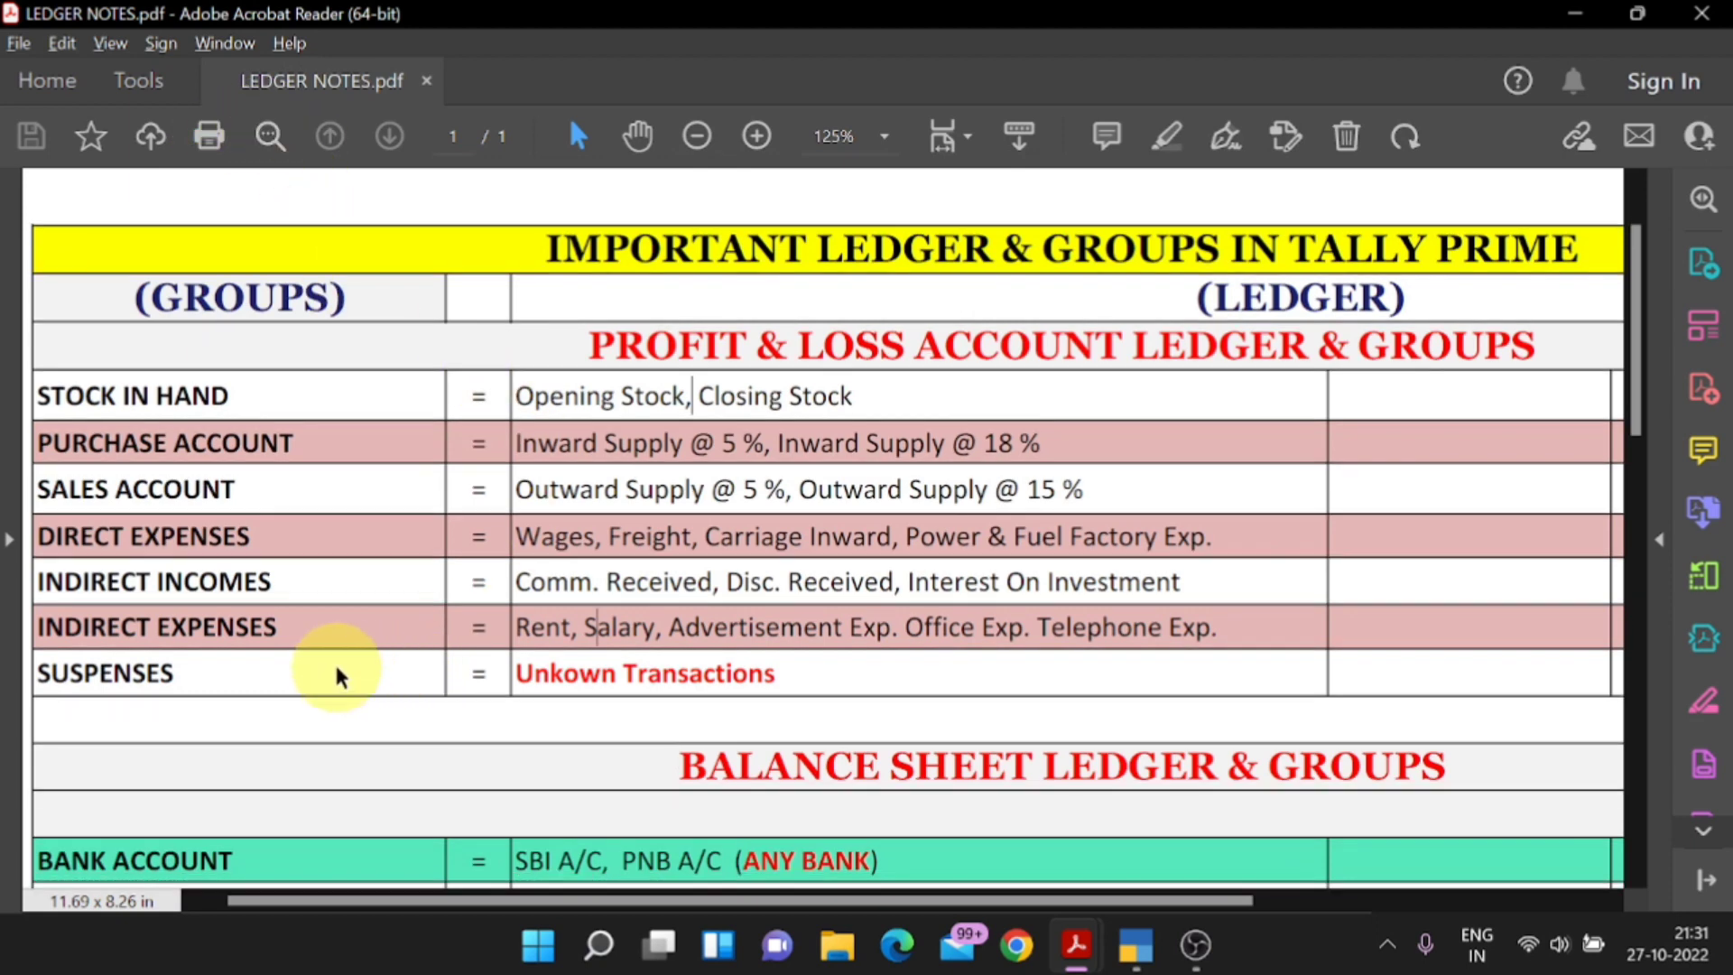